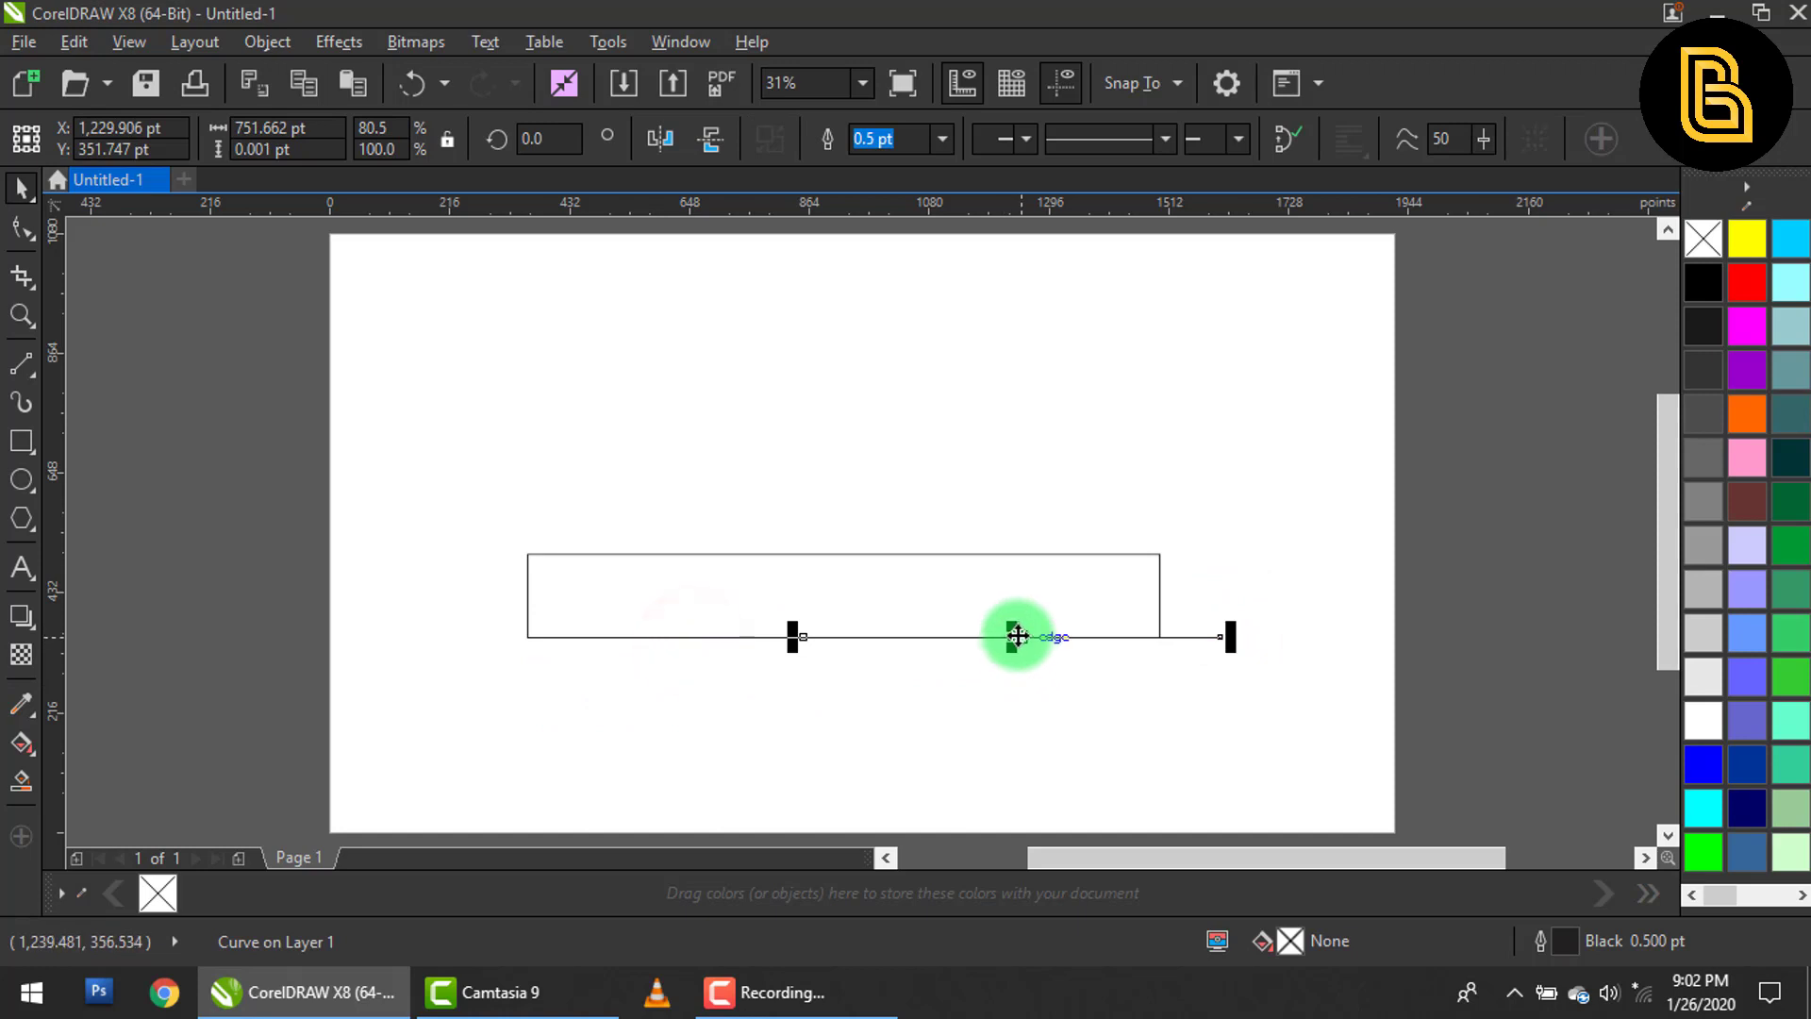
Copy the short line straight up onto the rectangle's upper edge, repeat the copy once at the same spacing, and delete the rectangle.
right_click(1010, 630)
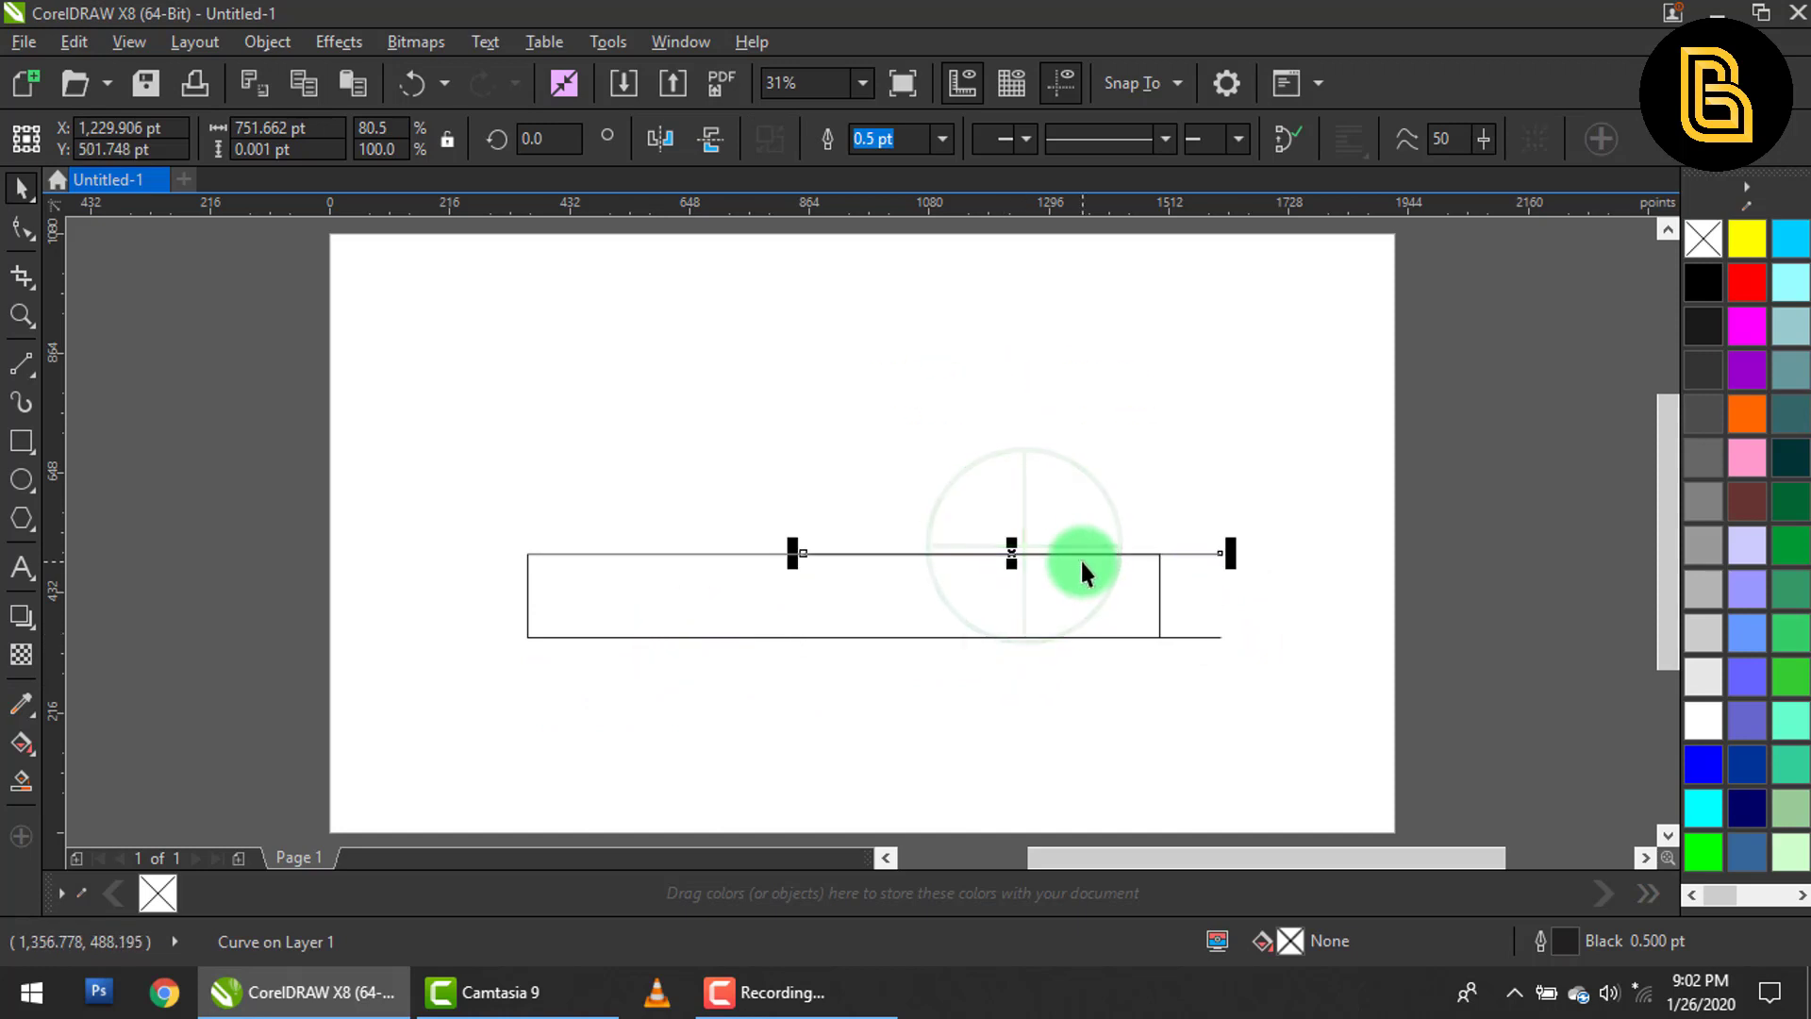
key("ctrl+r")
left_click(1047, 591)
right_click(1053, 592)
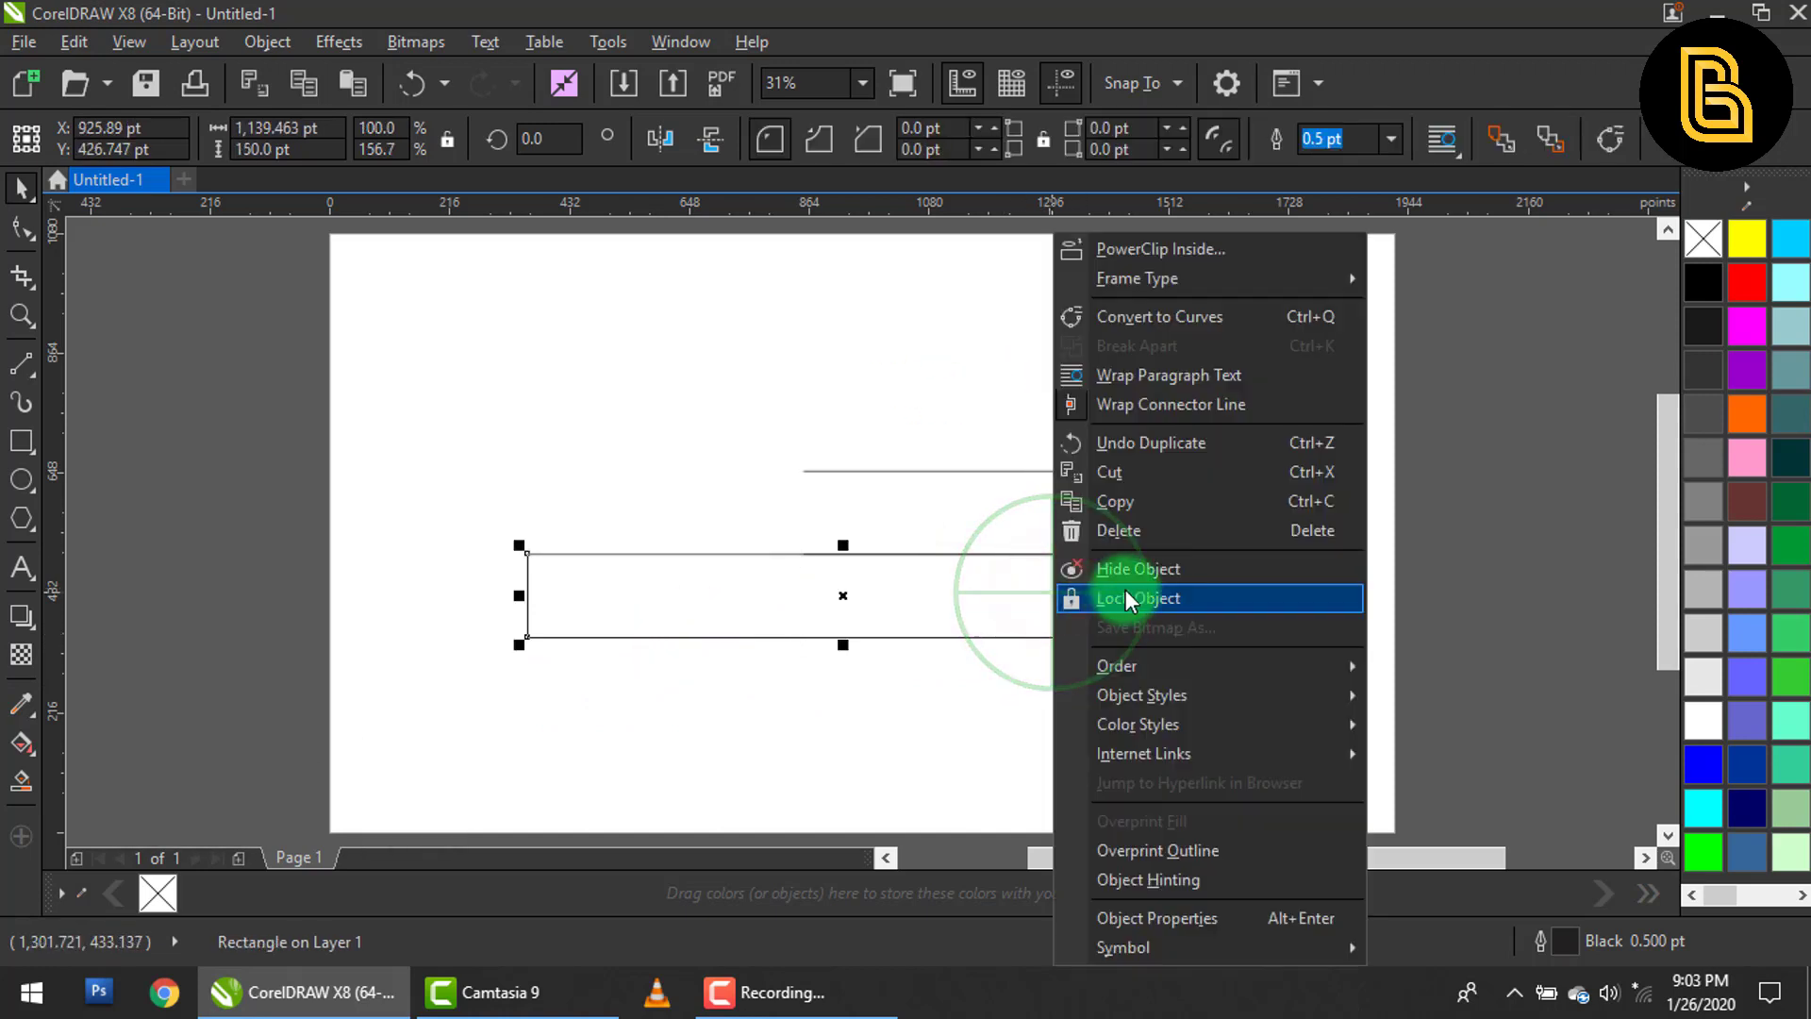
left_click(1141, 530)
Stretch the two upper lines leftward together to a length of about 1,350 pt.
left_click_drag(1273, 415, 566, 585)
left_click_drag(796, 513, 451, 509)
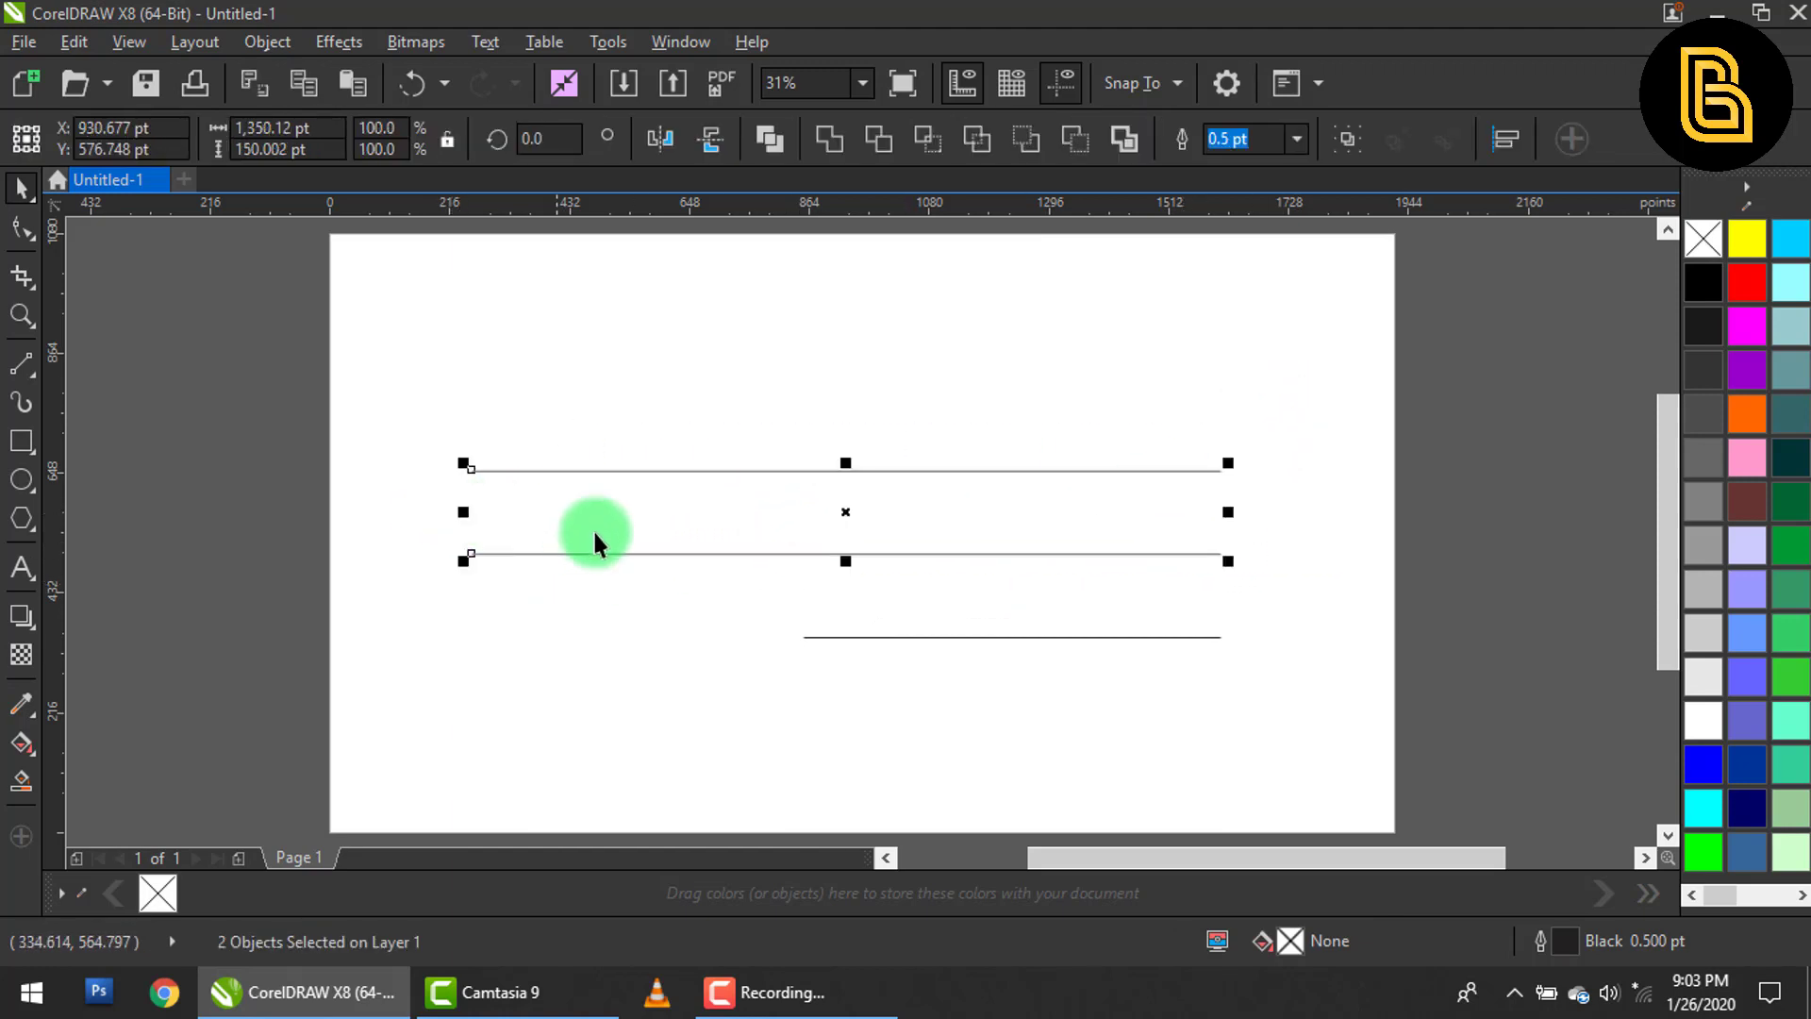
left_click(932, 590)
Set the outline width of all three horizontal lines to 3.0 pt.
left_click_drag(1257, 427, 521, 631)
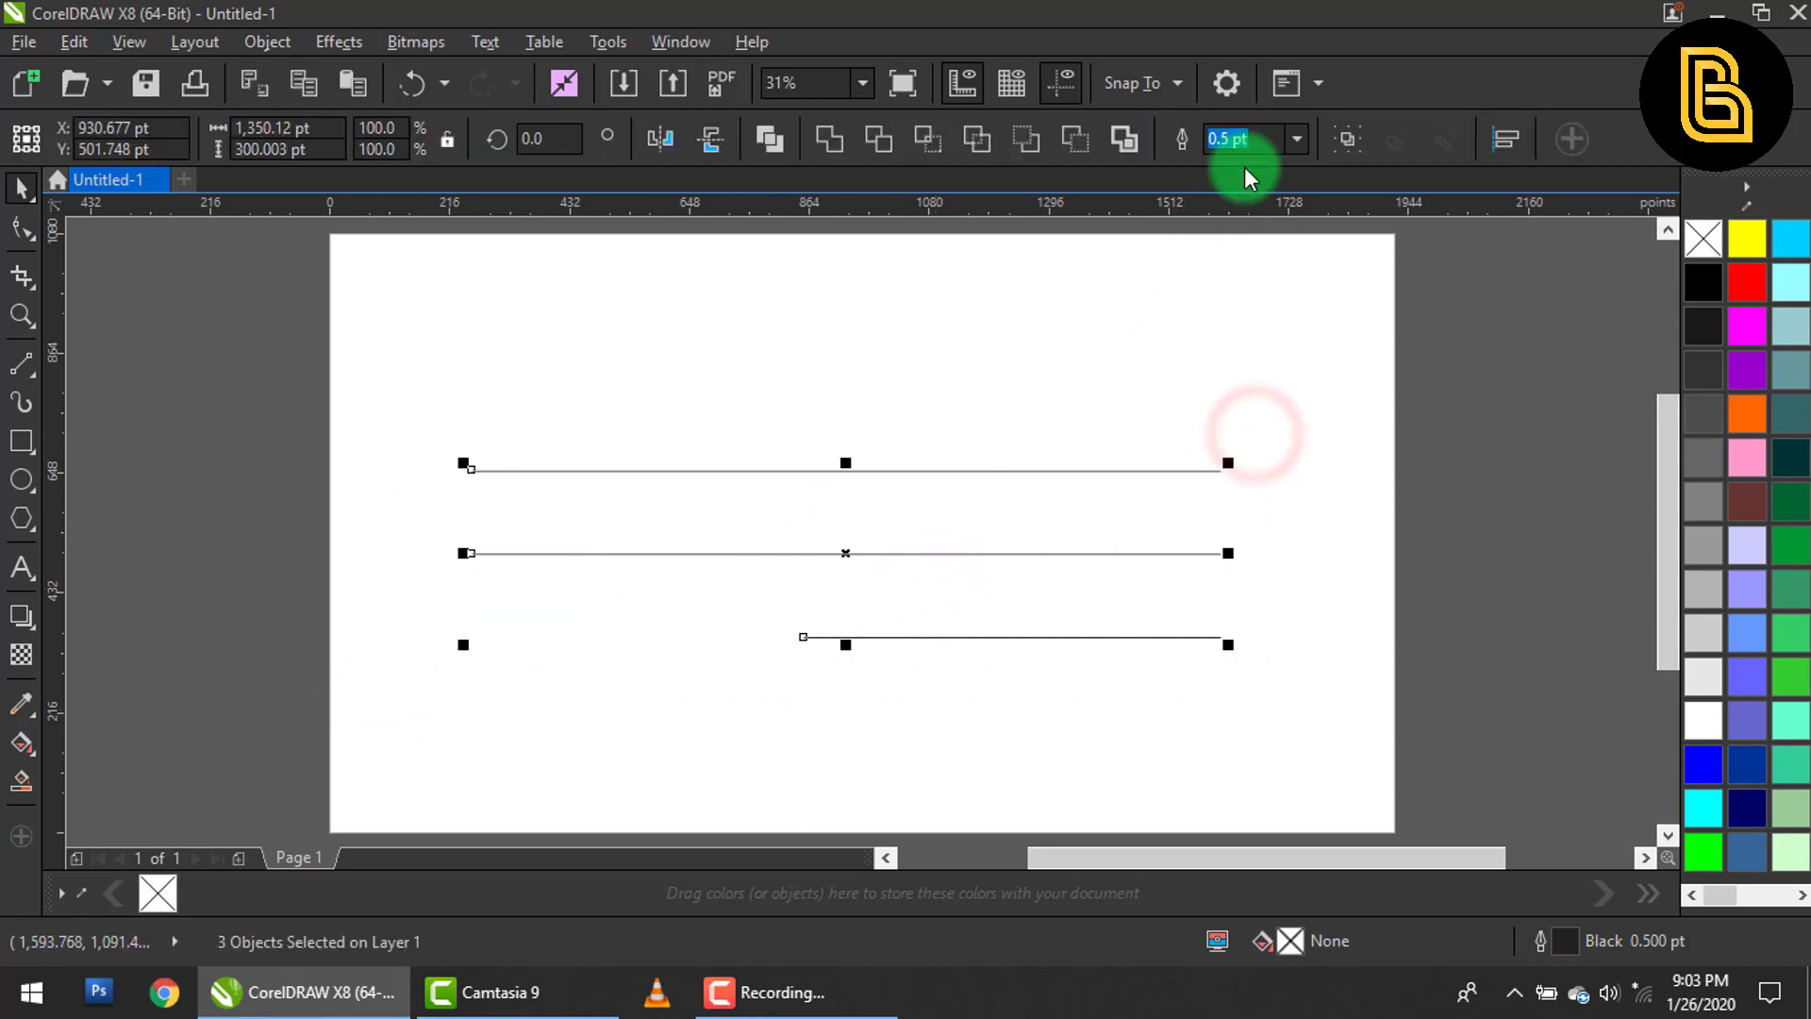
left_click(1294, 140)
left_click(1261, 303)
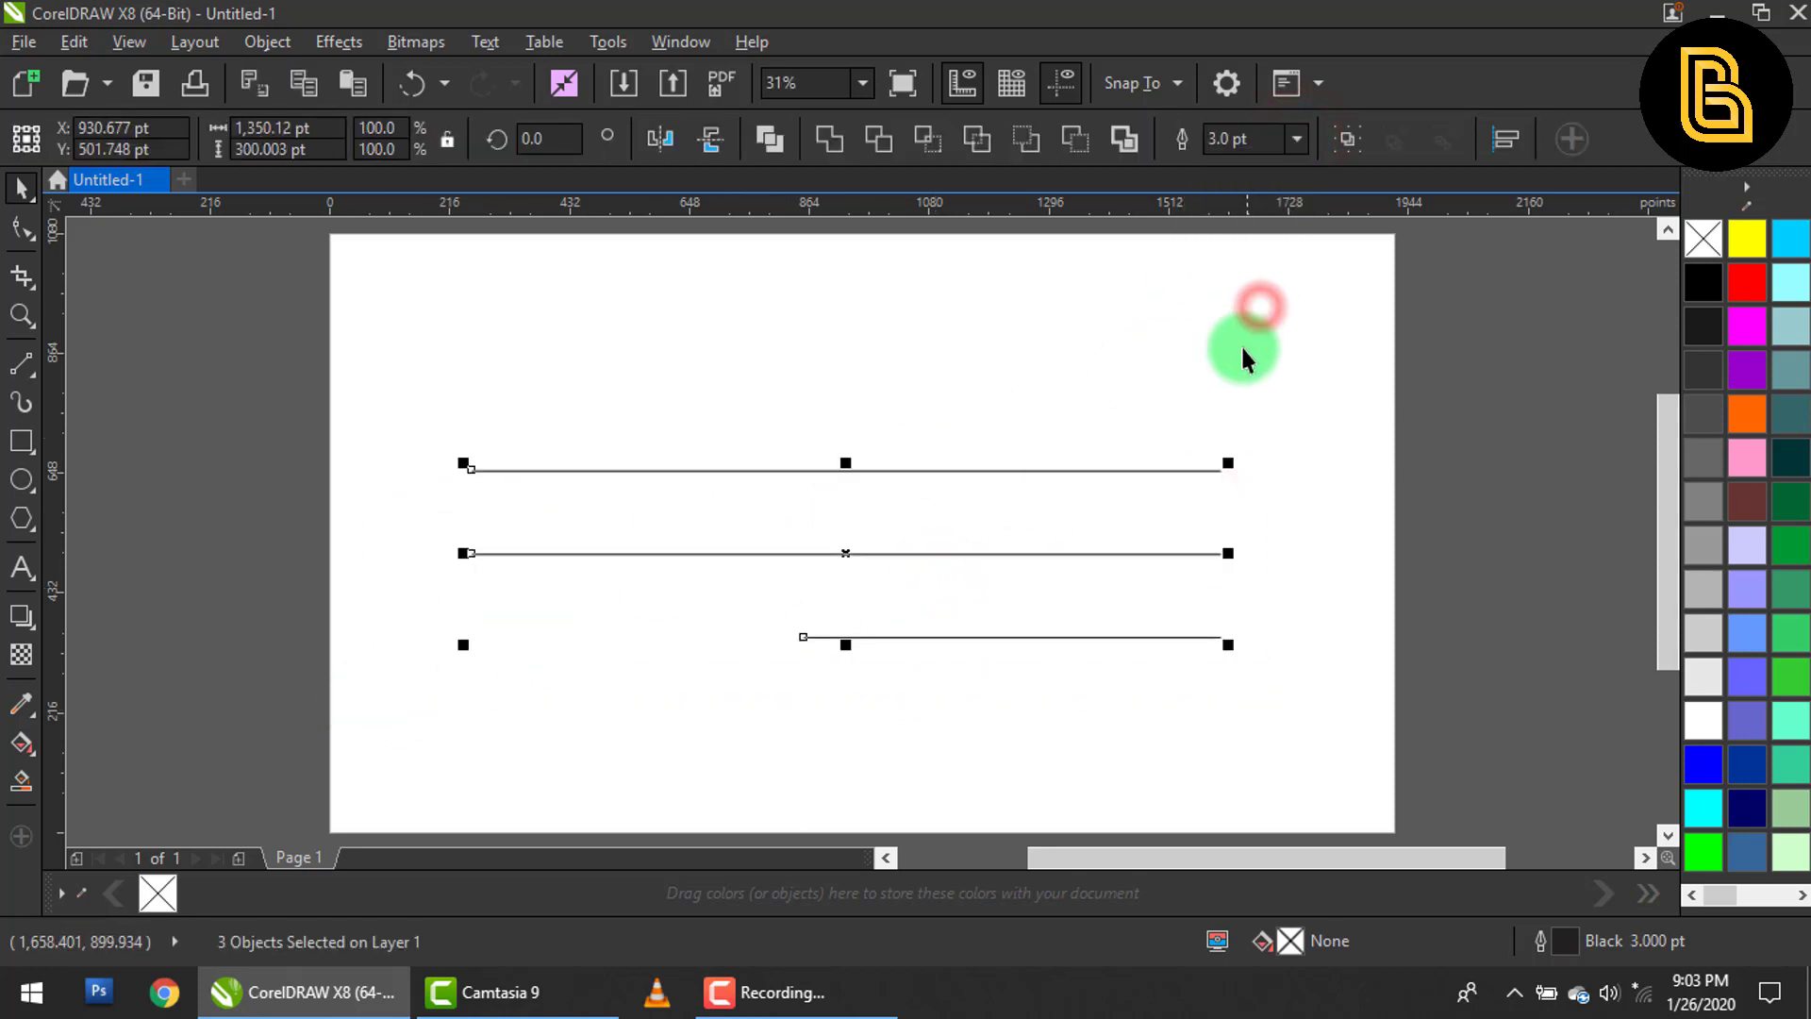
left_click(1236, 363)
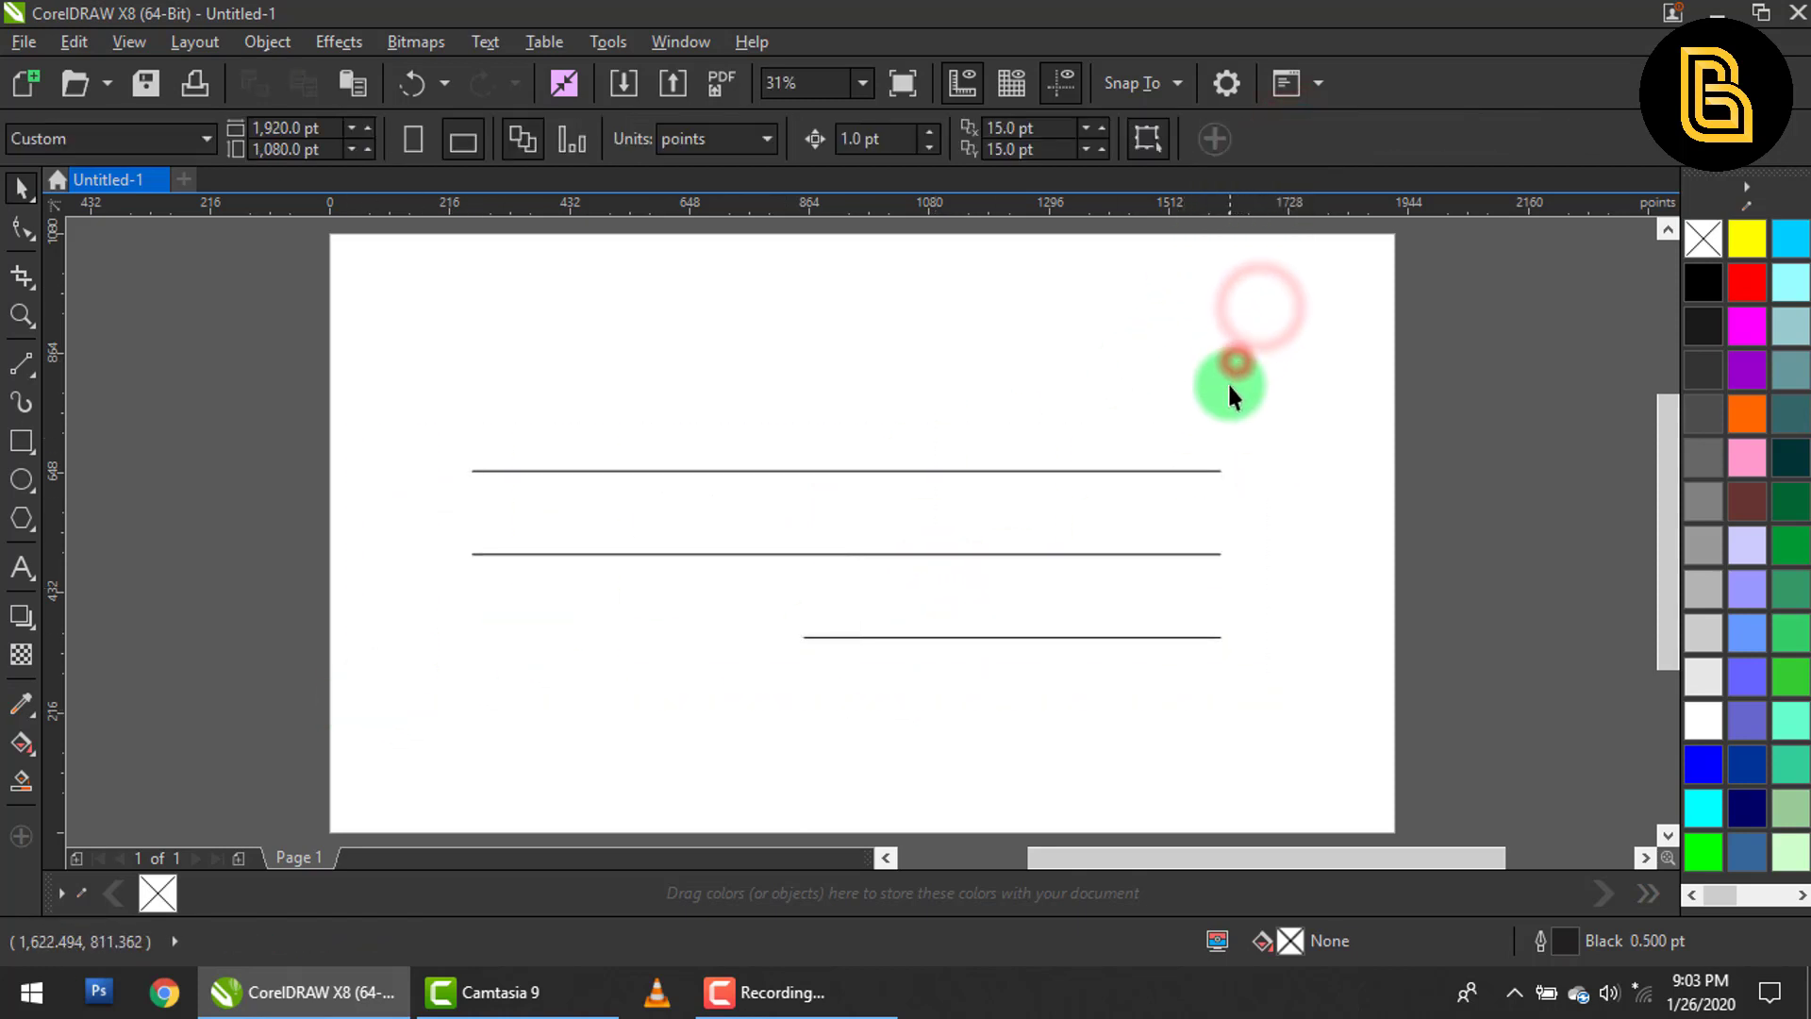
Open the Rotate transformation settings and move the topmost line's rotation centre onto the left end of the short bottom line.
left_click(681, 42)
left_click(762, 394)
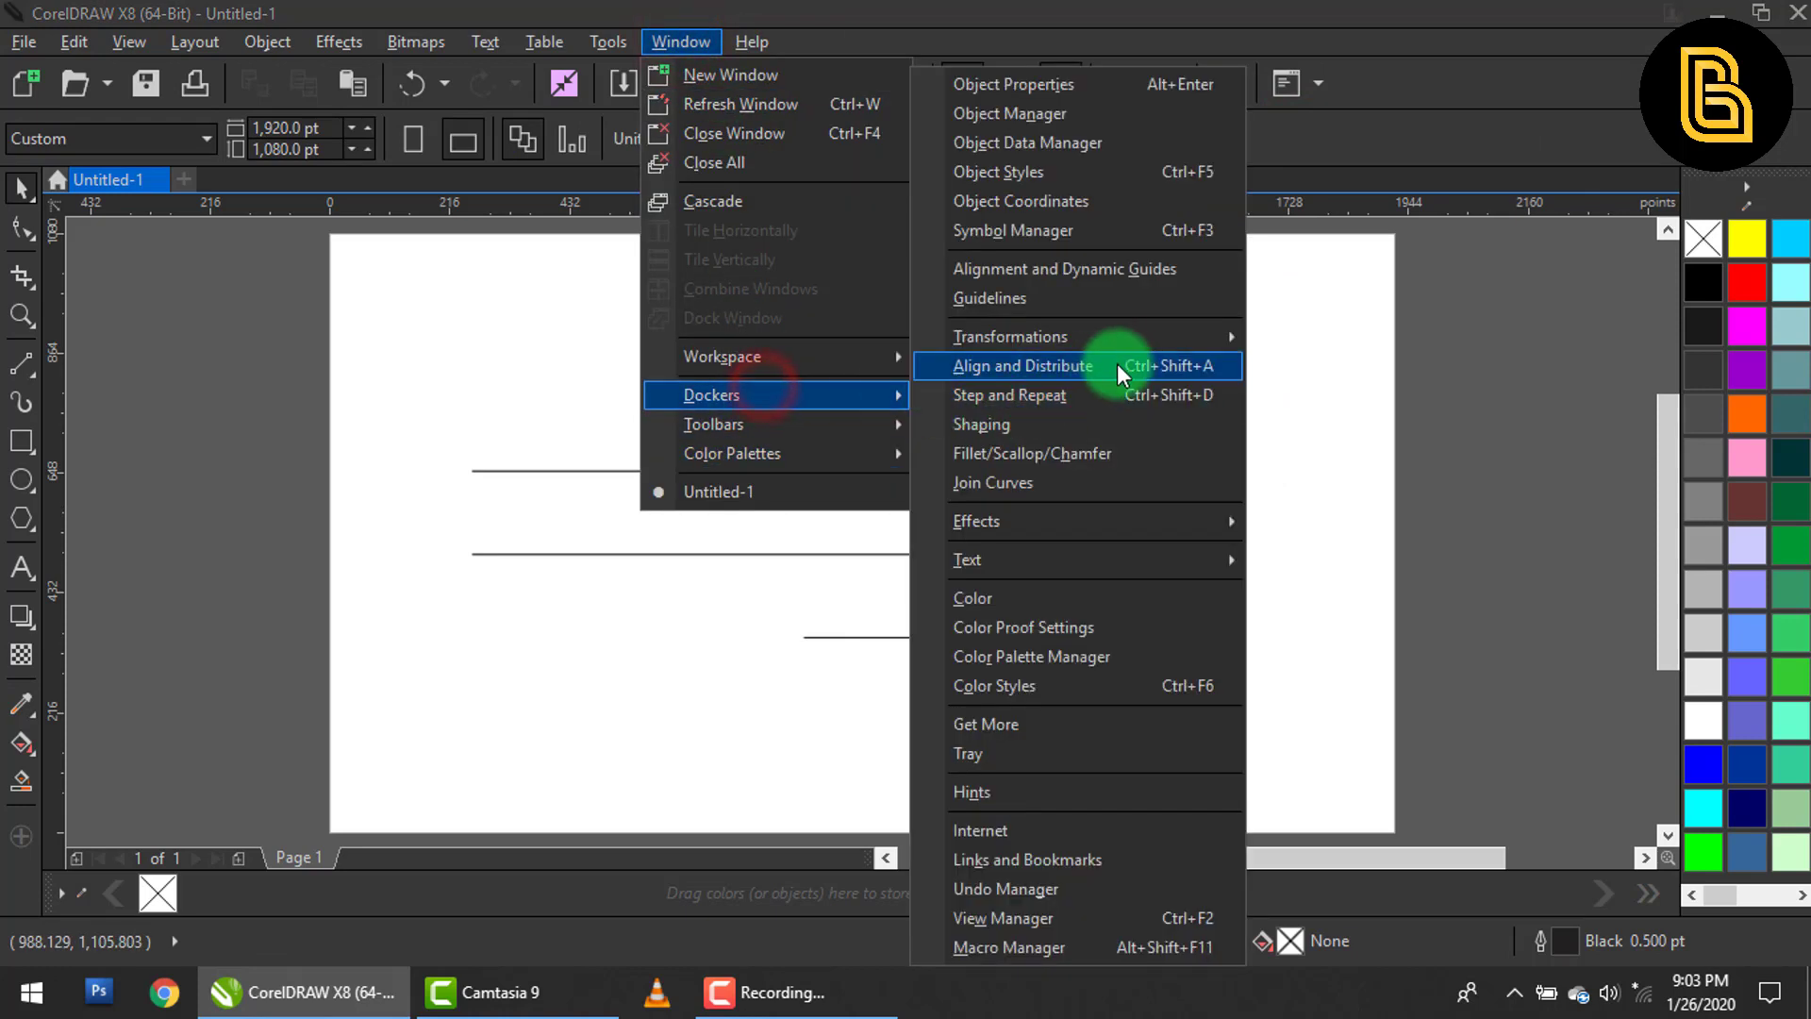
mouse_move(1151, 342)
left_click(1356, 364)
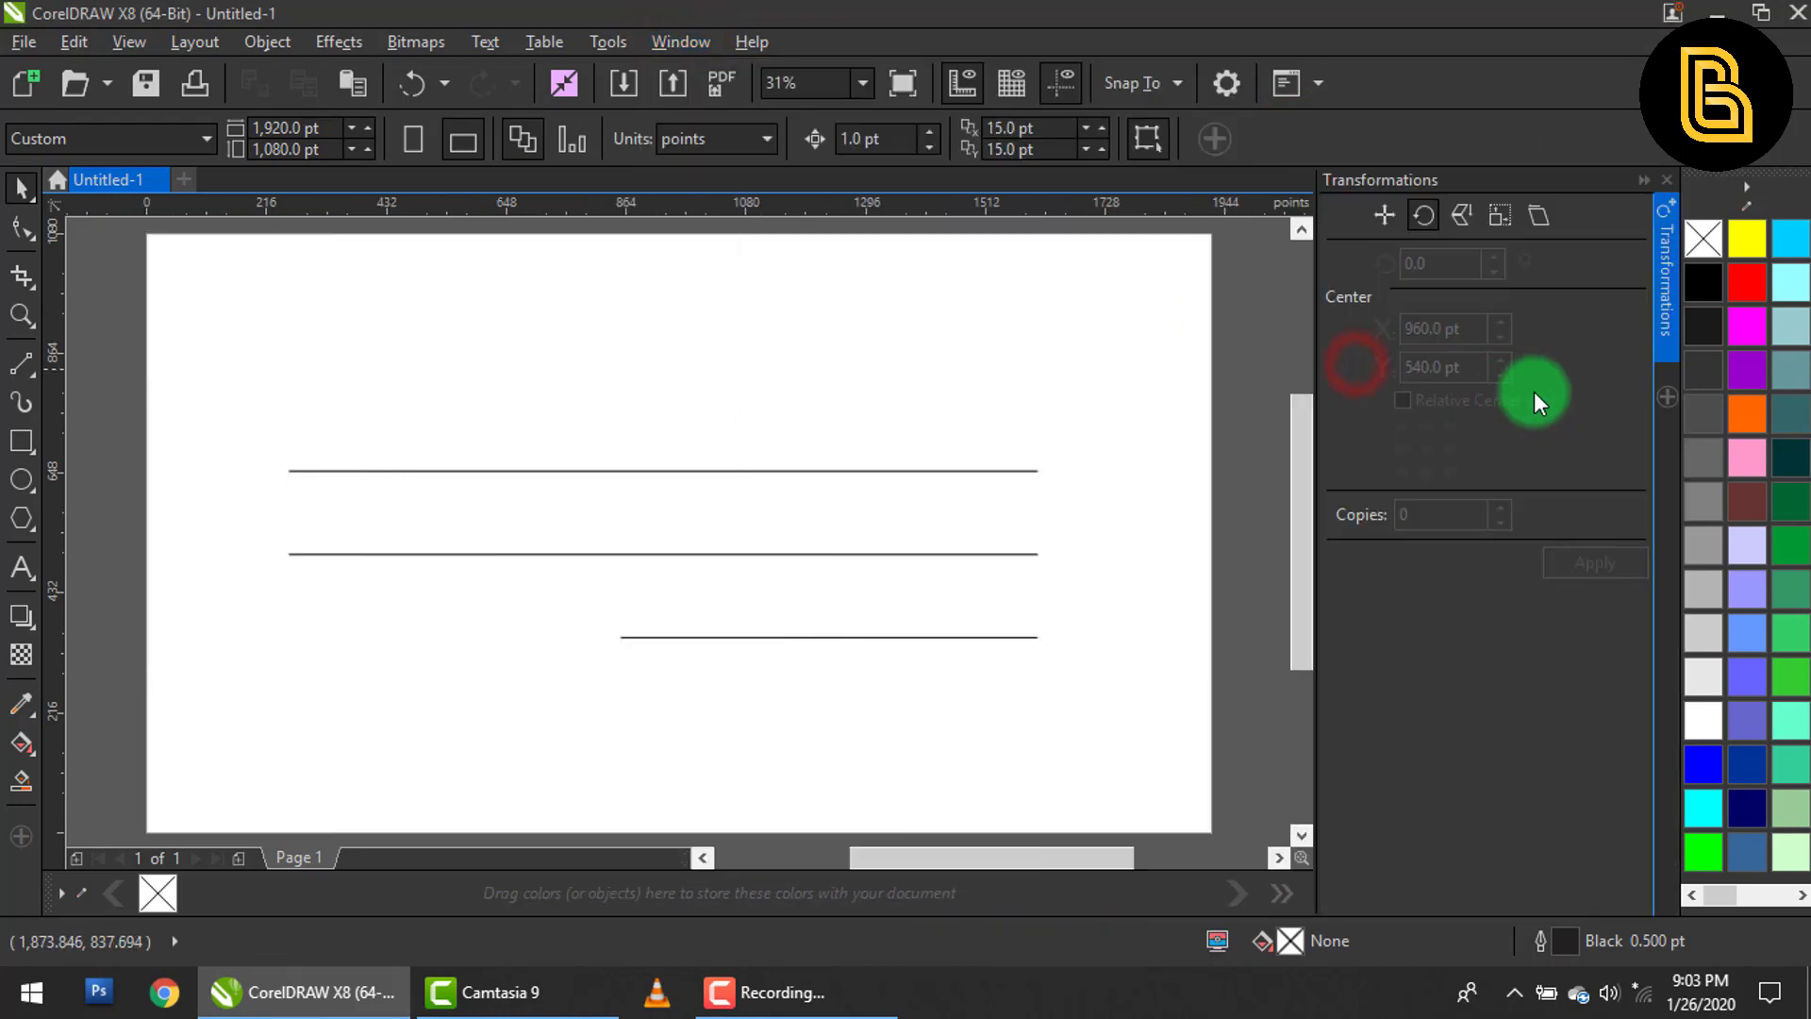
left_click(907, 471)
left_click(910, 472)
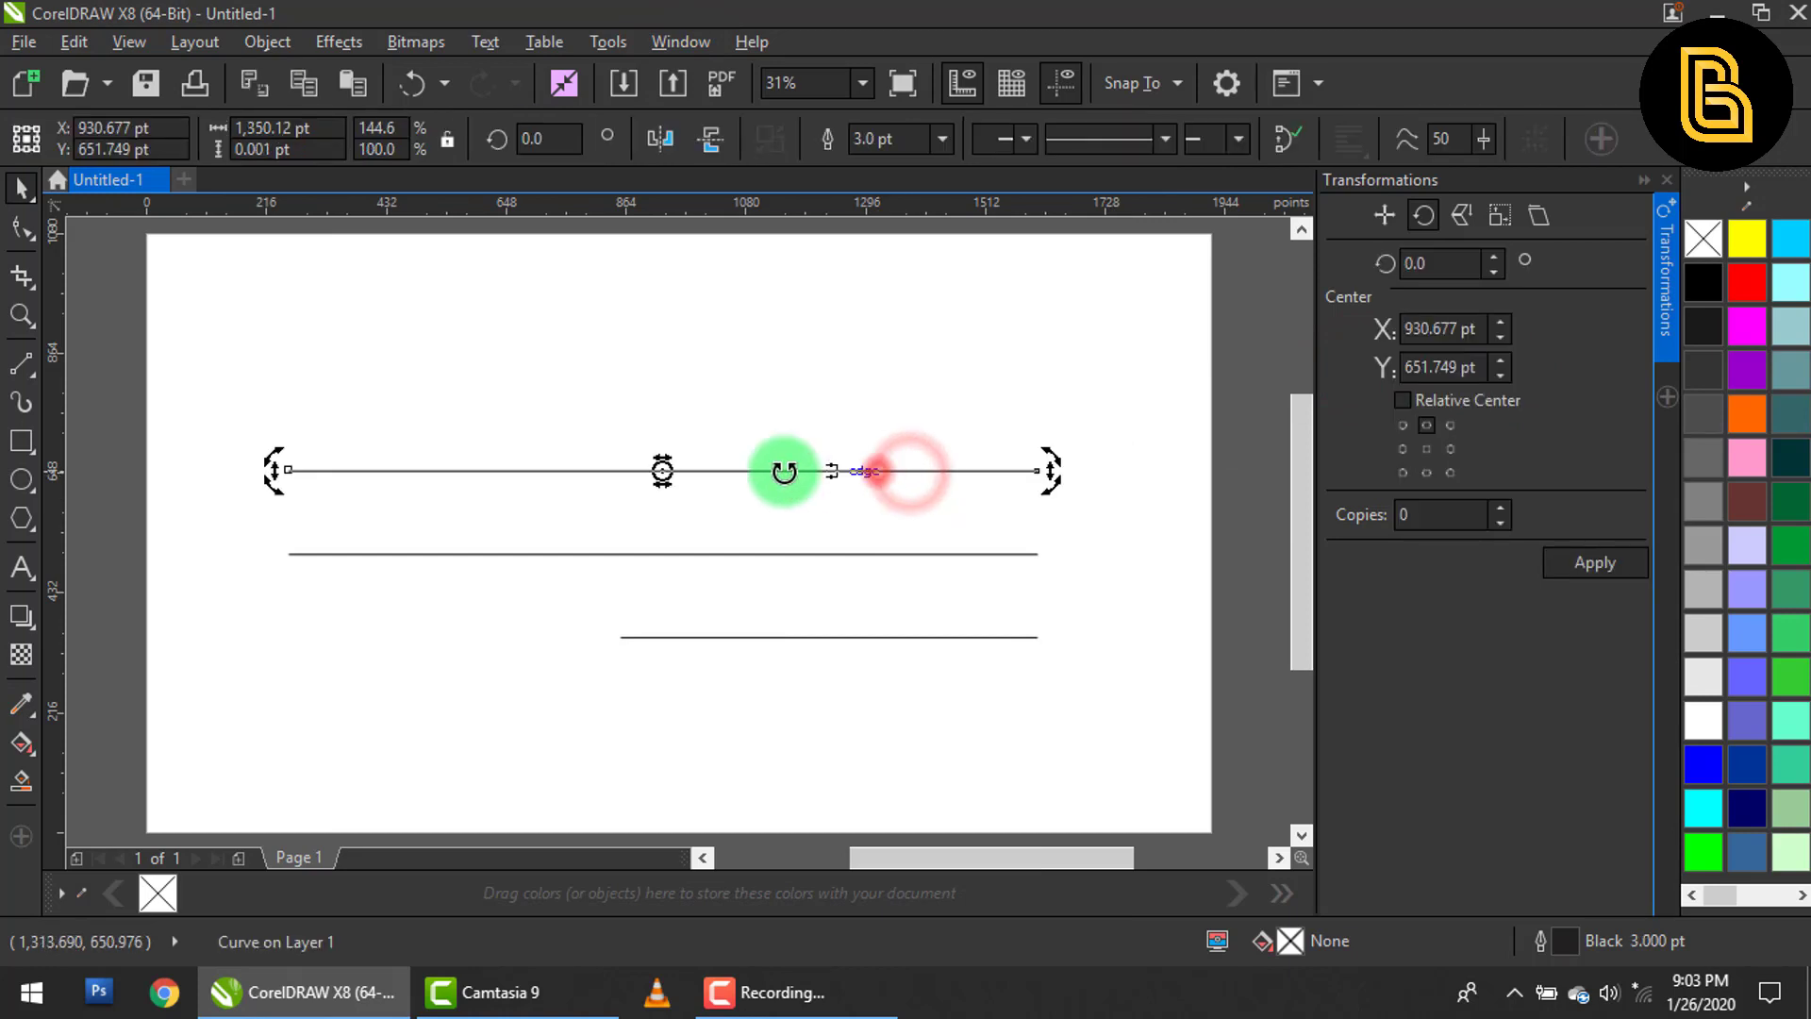
left_click_drag(660, 472, 620, 637)
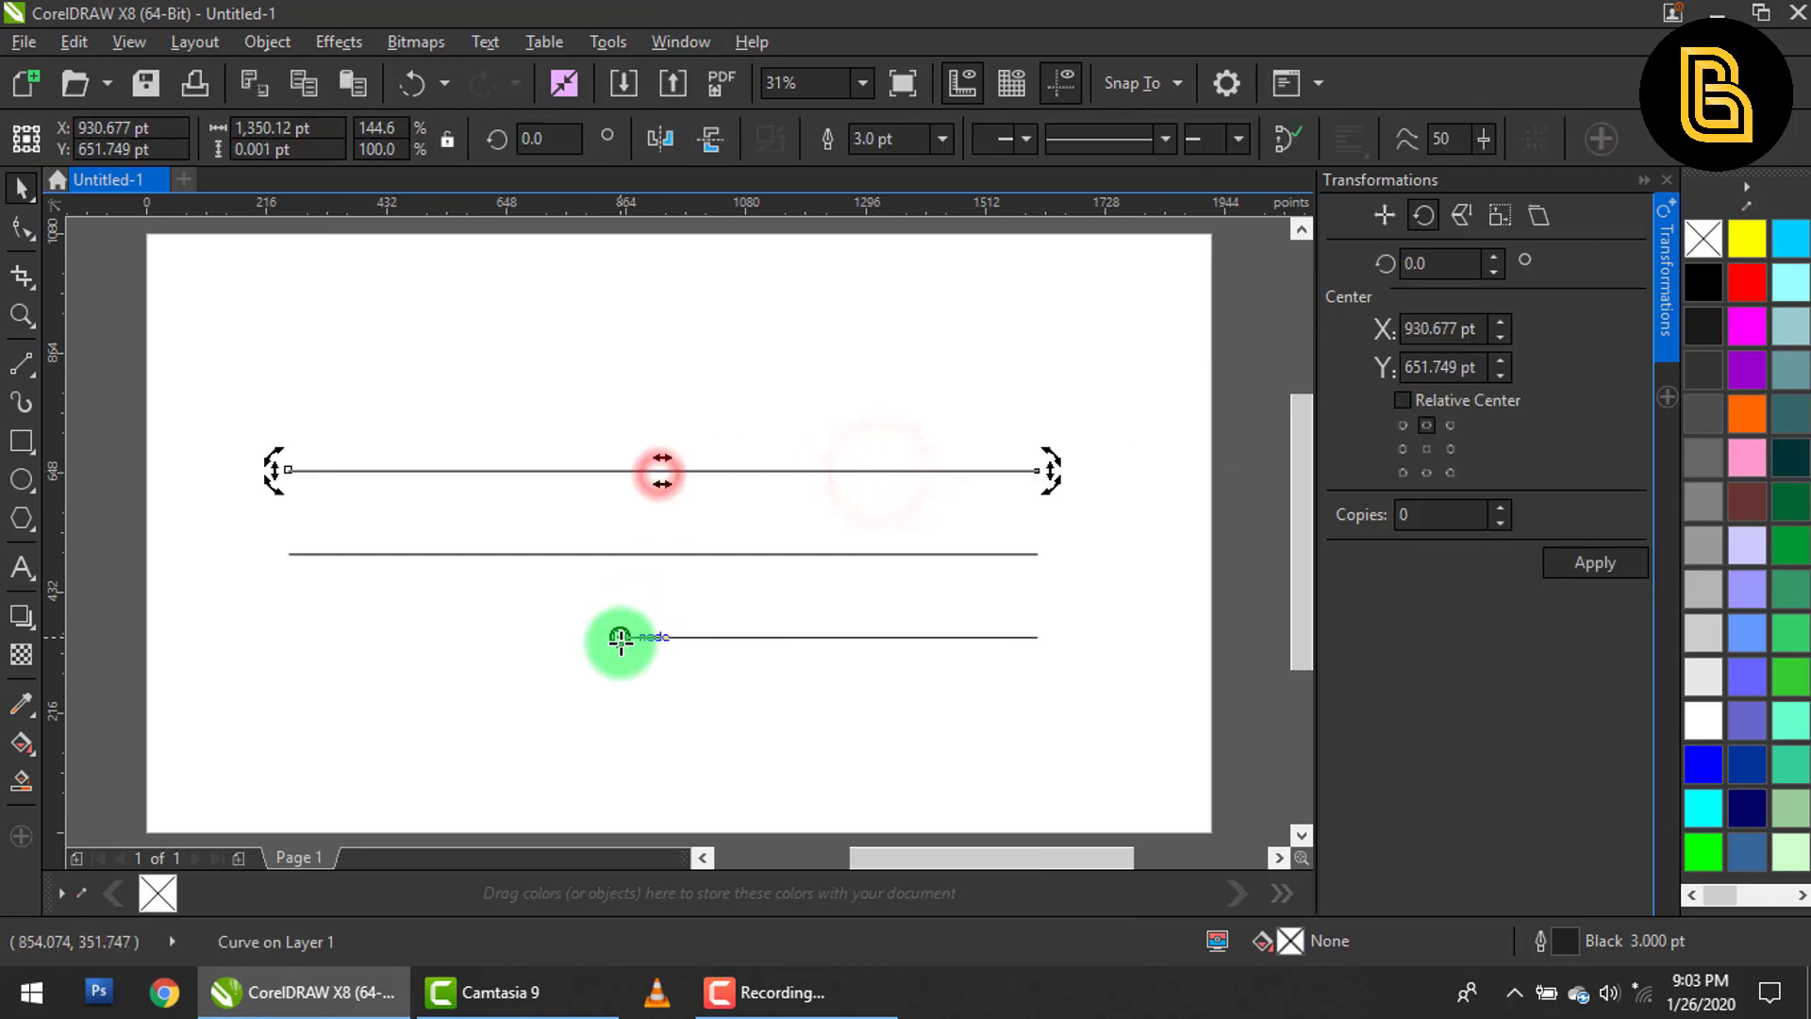
Move the middle line's rotation centre onto the left end of the short bottom line.
left_click(758, 550)
left_click(659, 552)
left_click(660, 552)
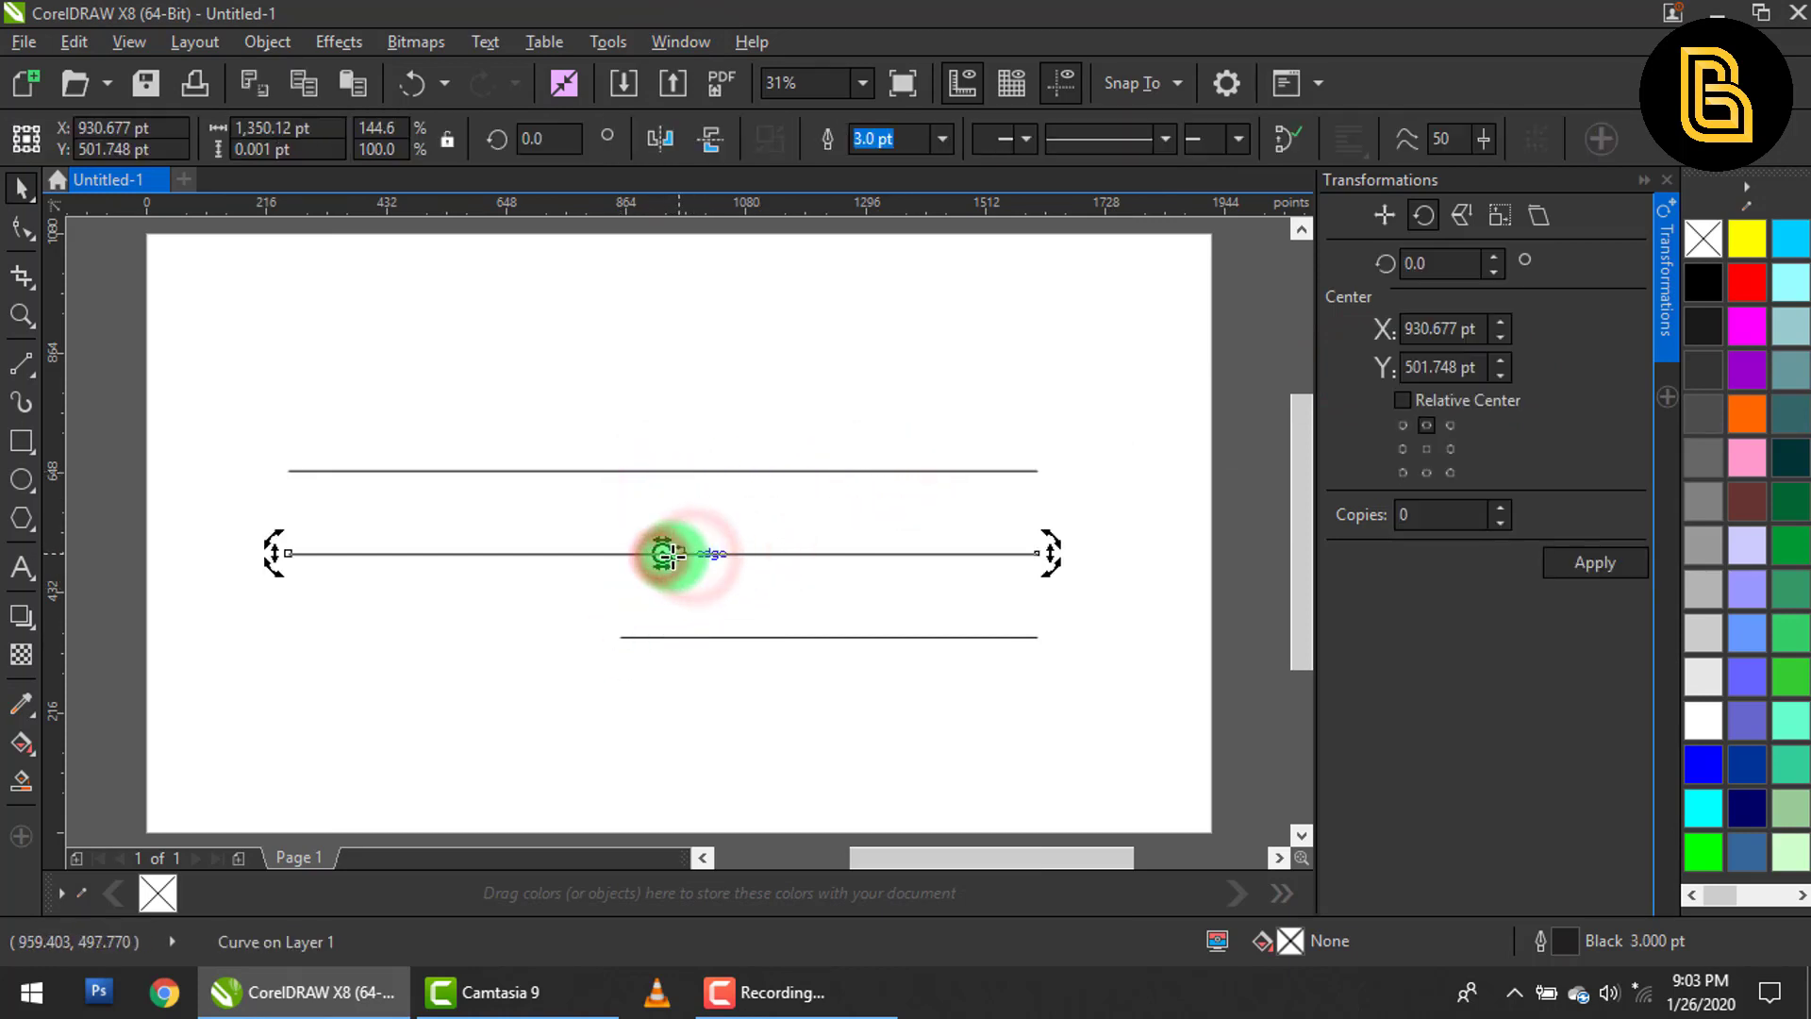
left_click_drag(660, 552, 621, 638)
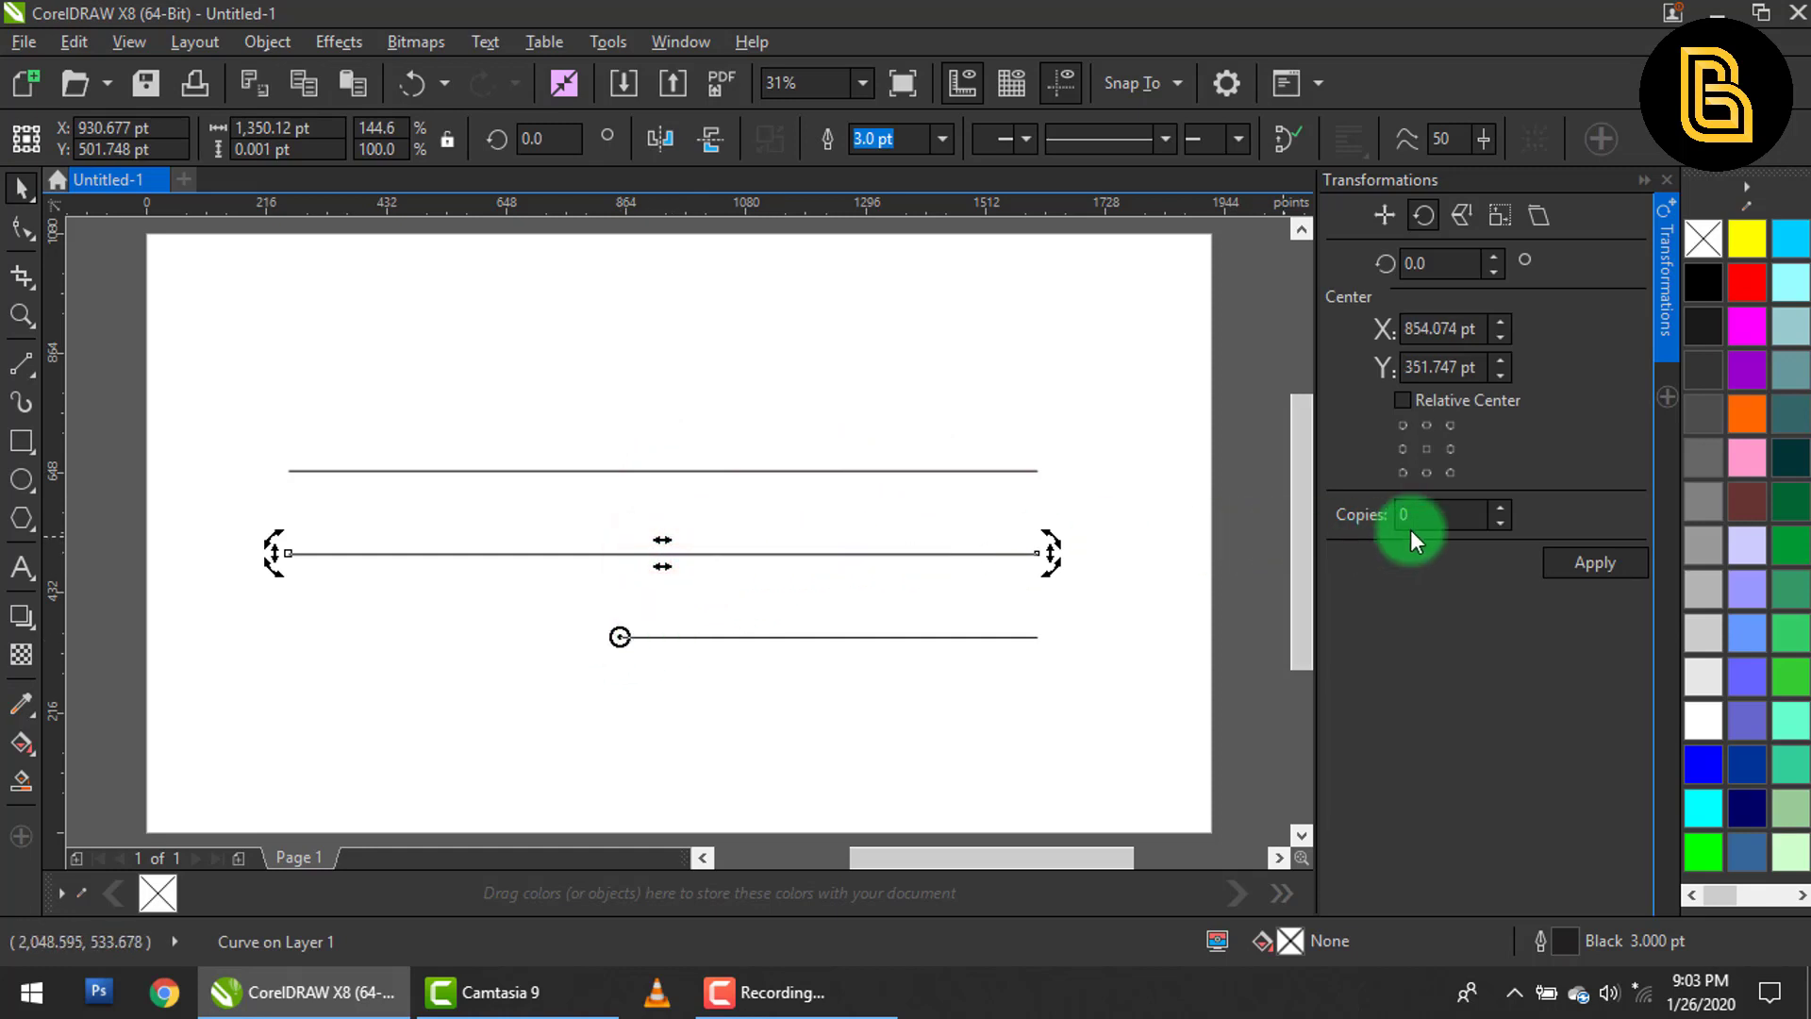
Rotate the middle line by 72° about its moved centre with 4 copies.
left_click(1443, 262)
type("72")
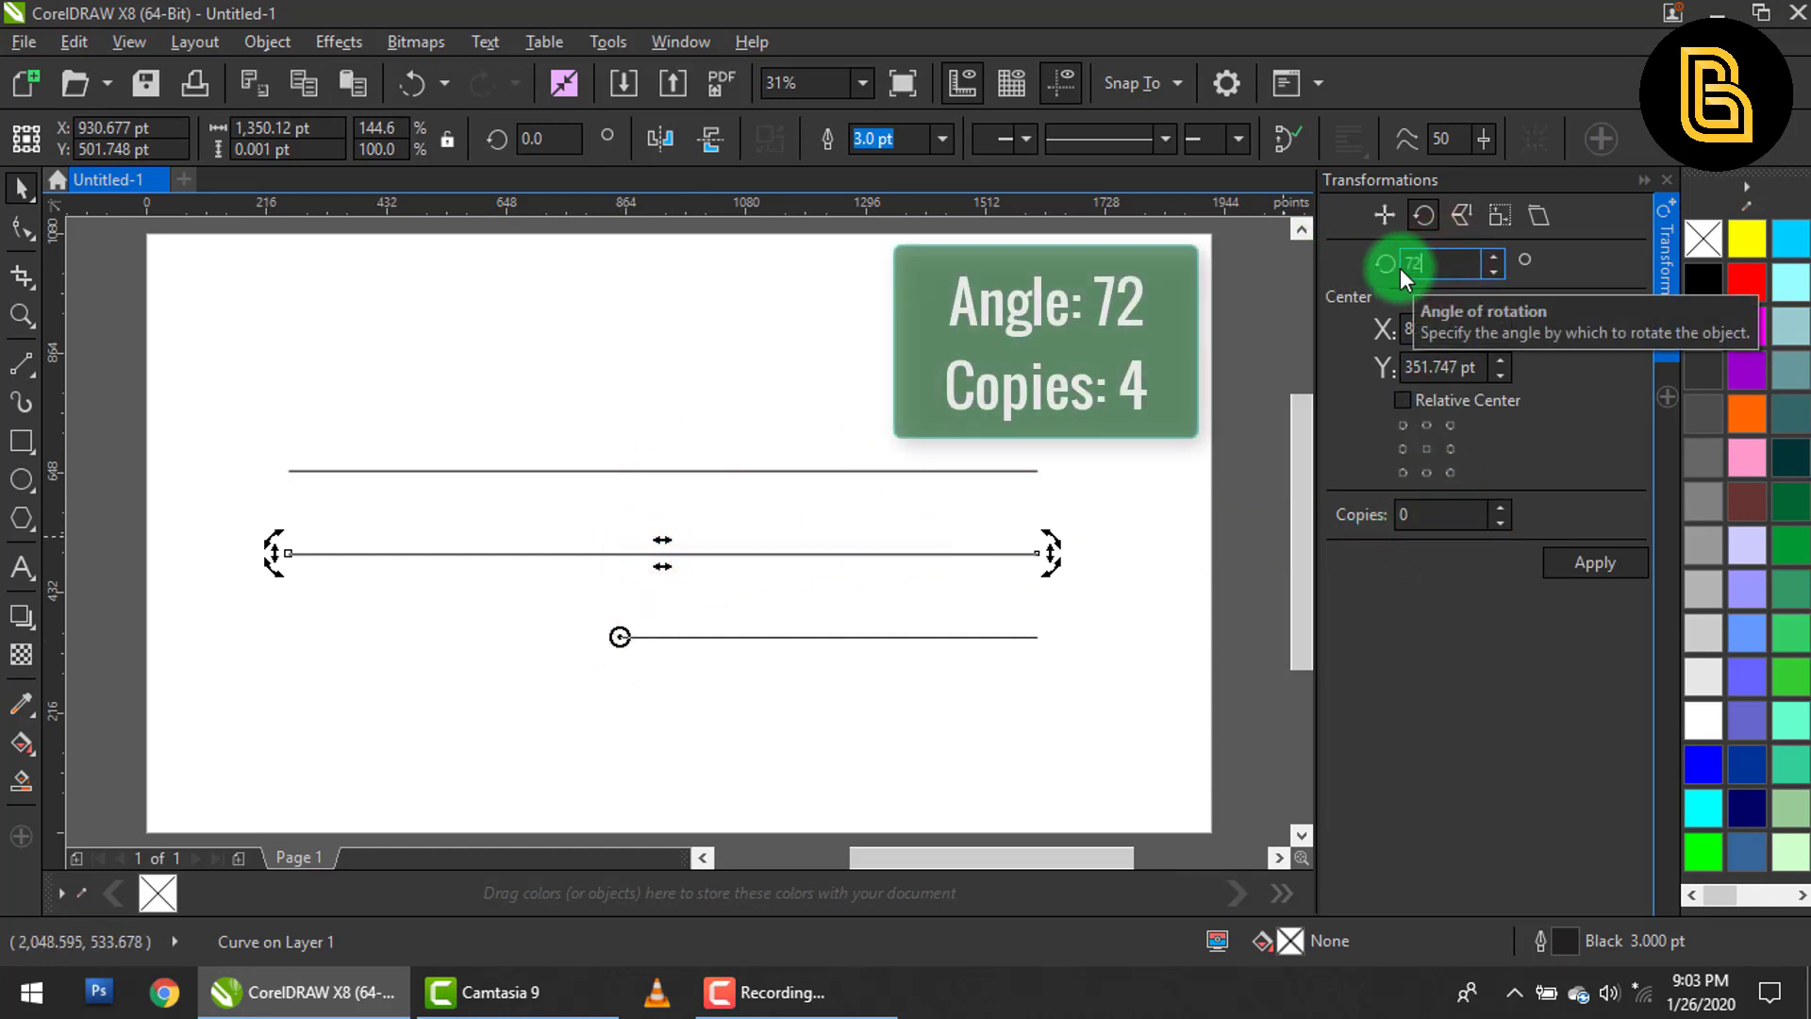
key("Tab")
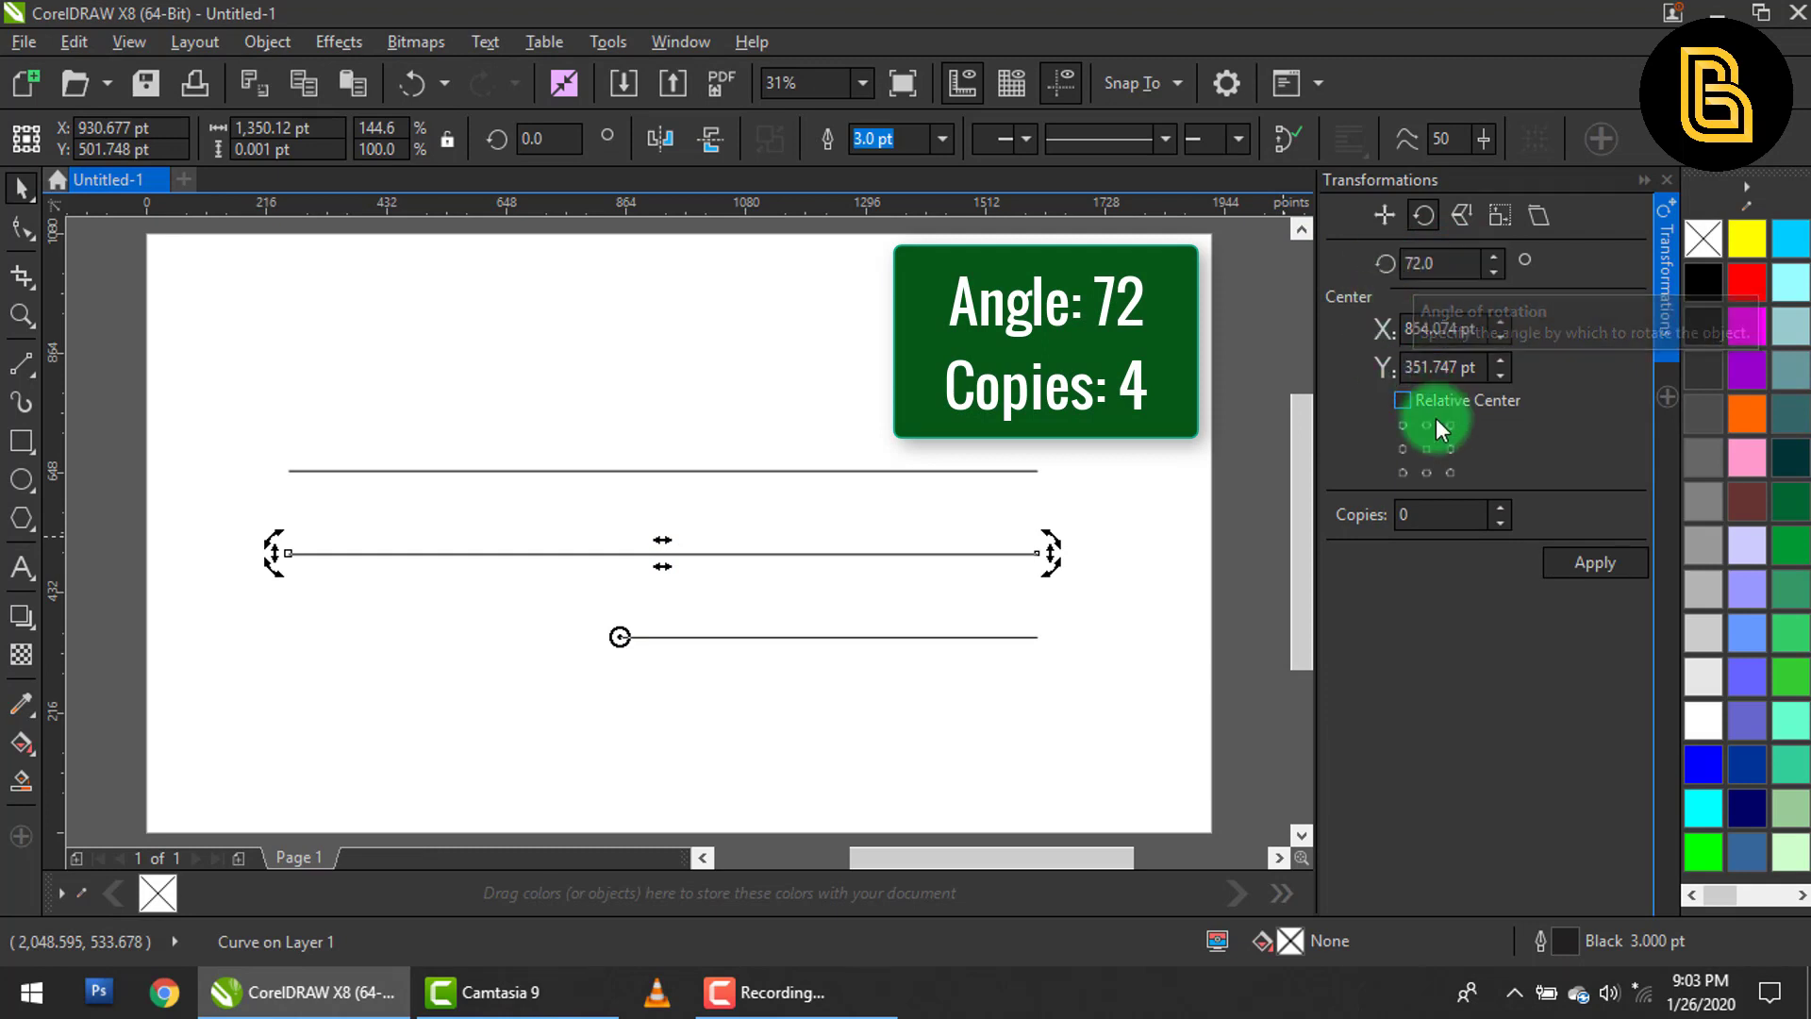
left_click(1422, 517)
double_click(1461, 514)
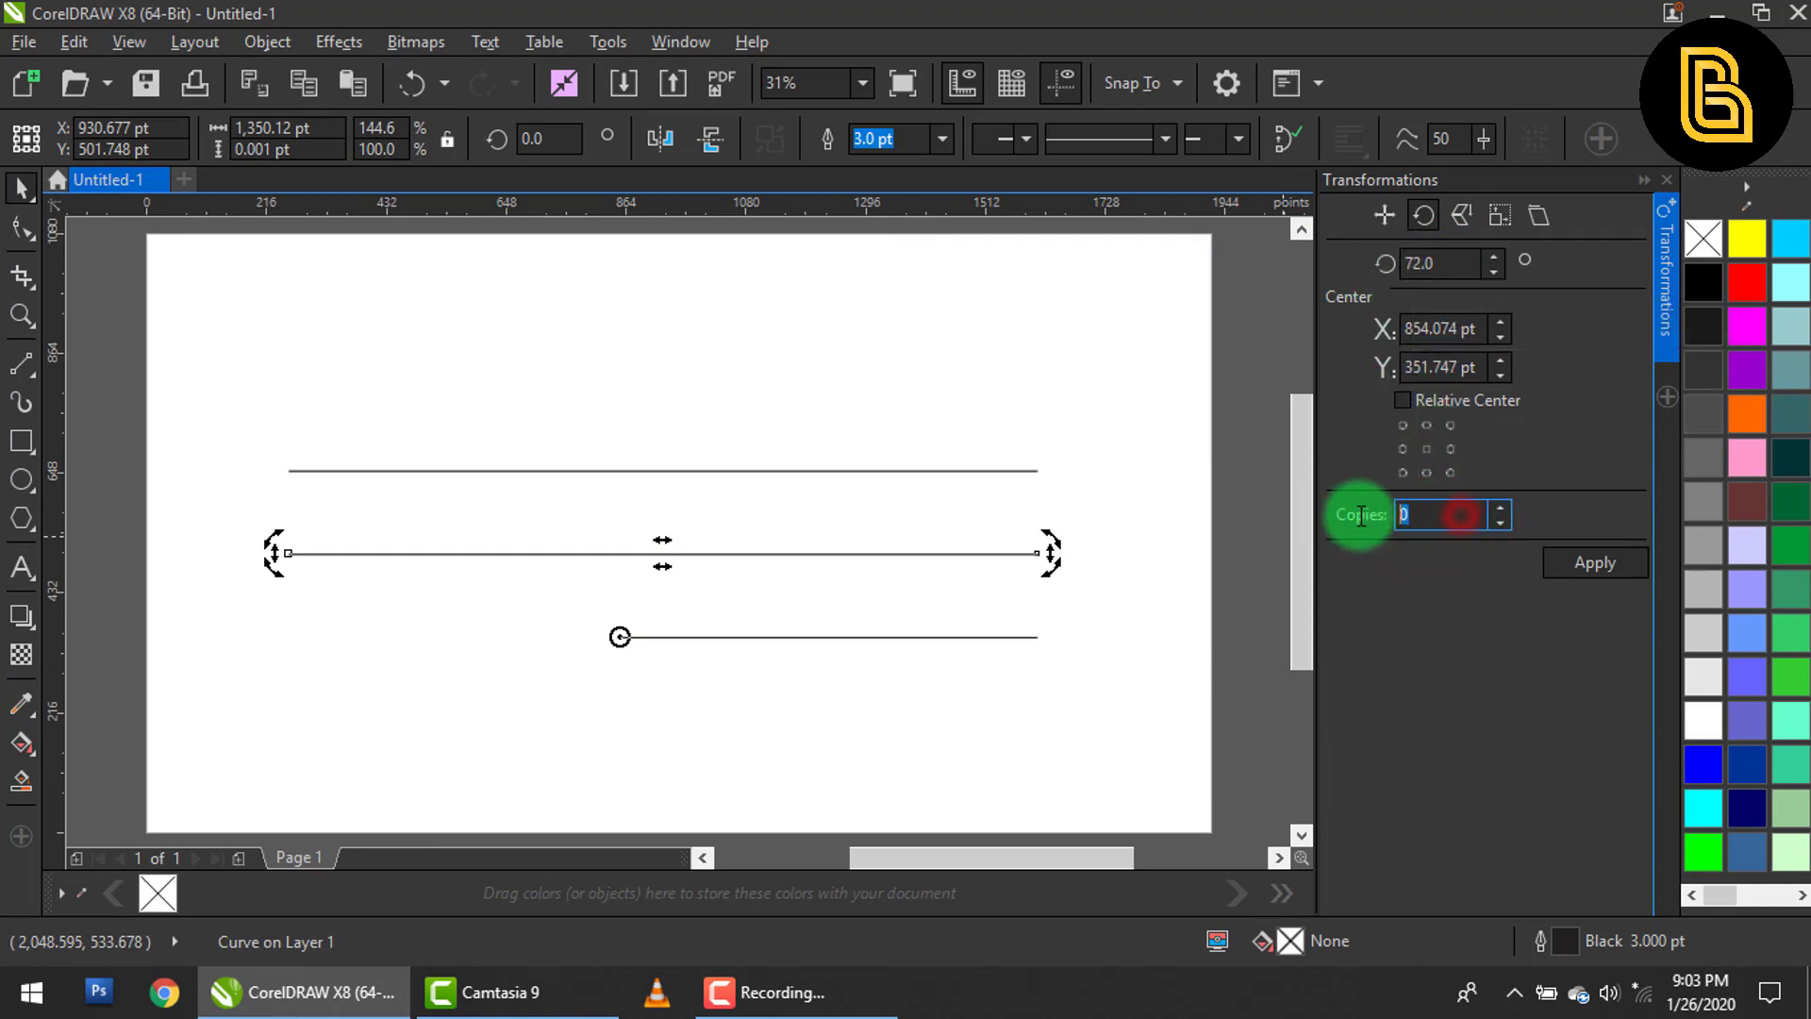
type("4")
left_click(1600, 564)
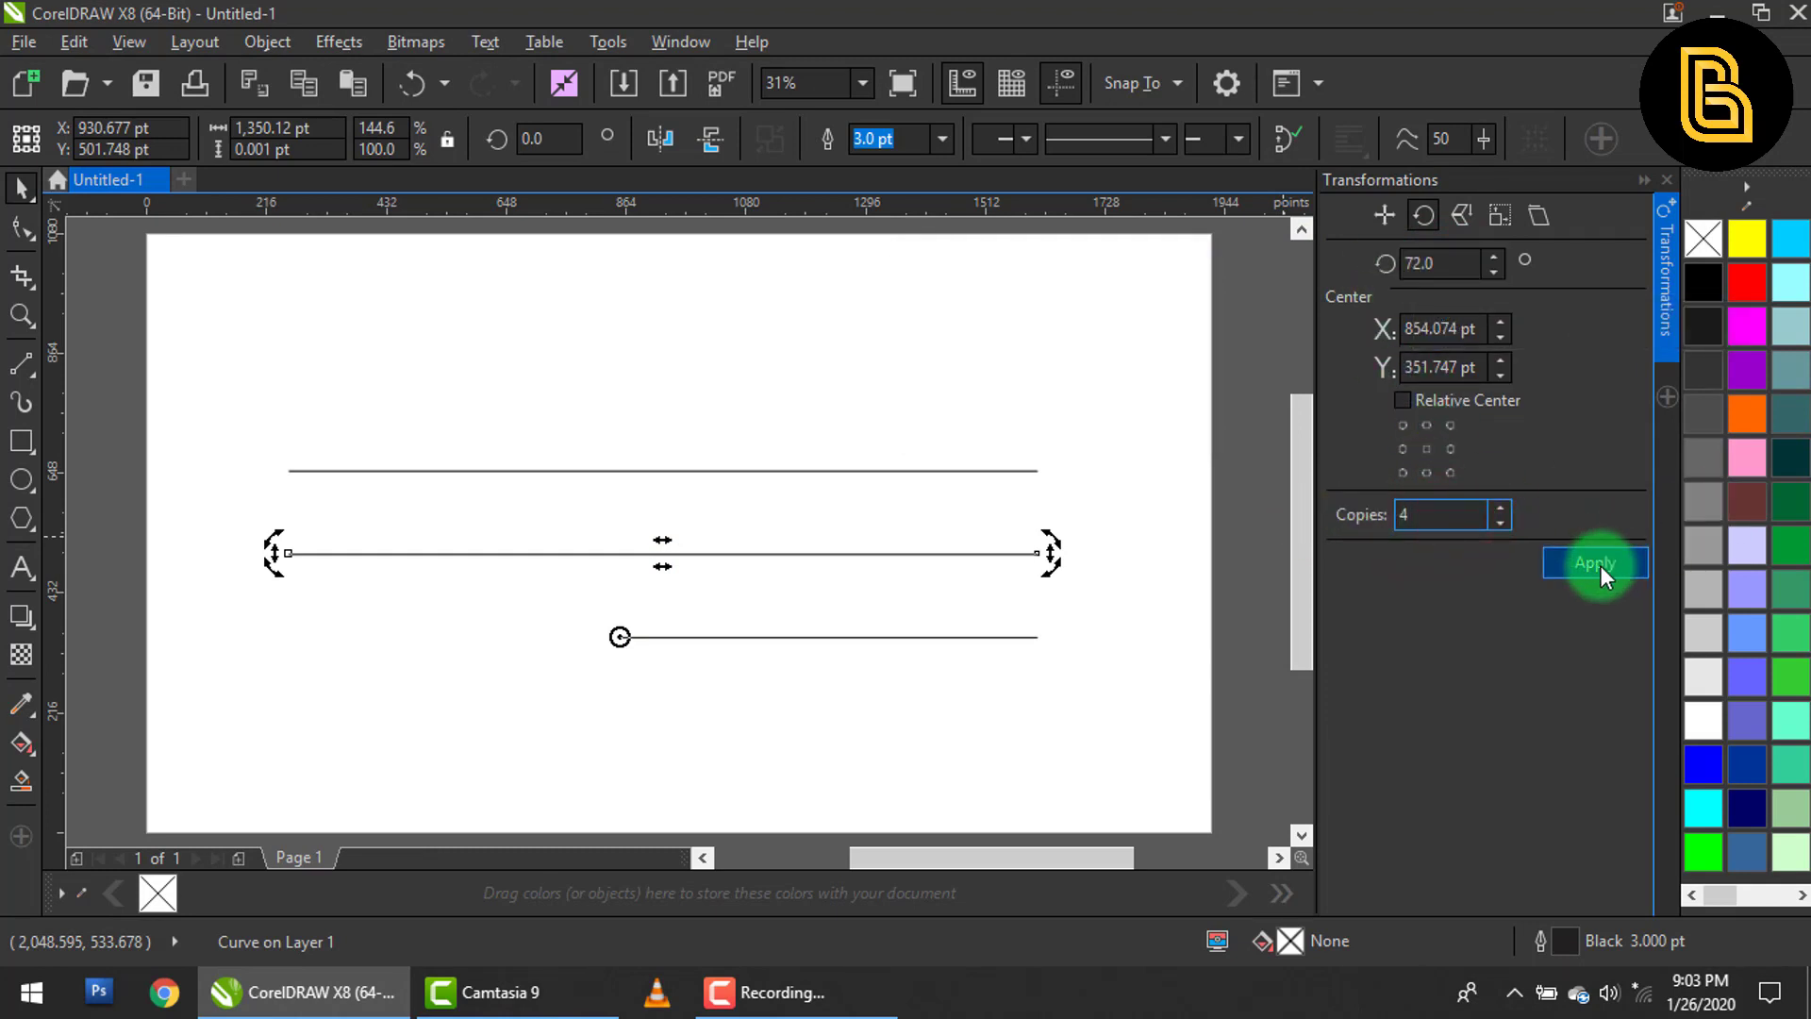
Apply the same 72° rotation with 4 copies to the topmost horizontal line.
left_click(911, 466)
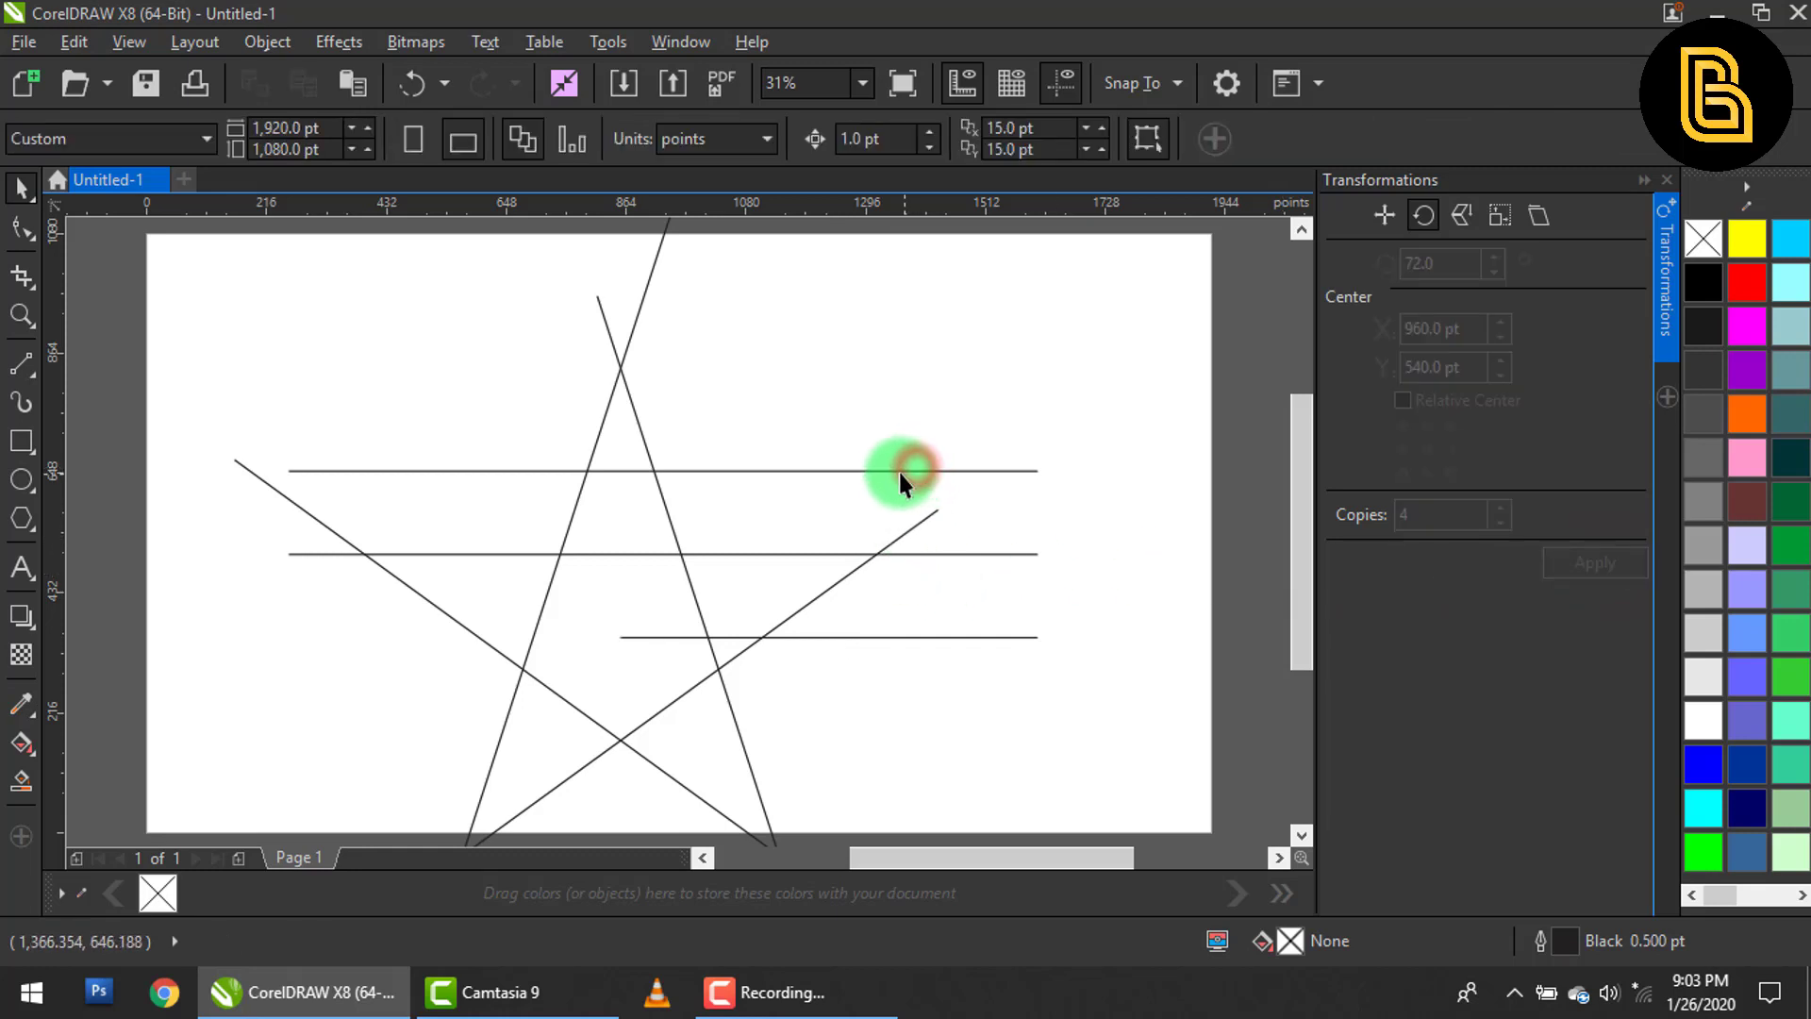
left_click(898, 468)
left_click(877, 465)
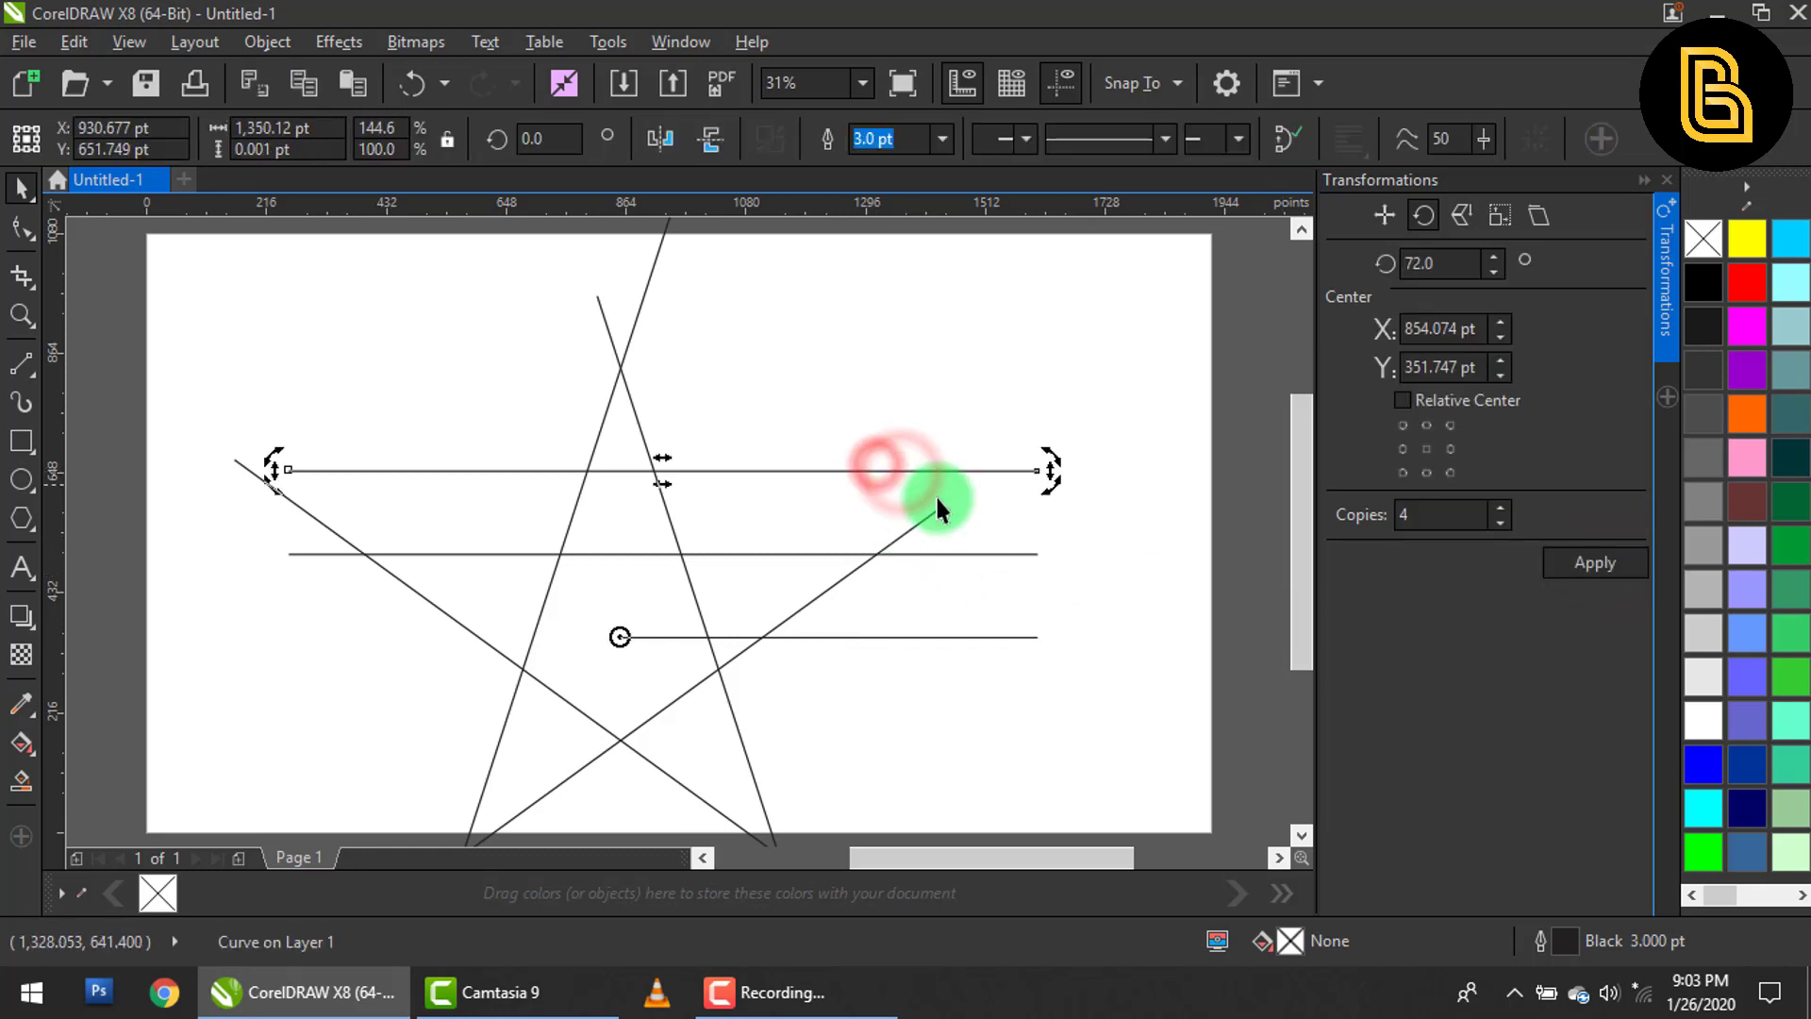
left_click(1592, 562)
scroll(953, 379, "down", 1)
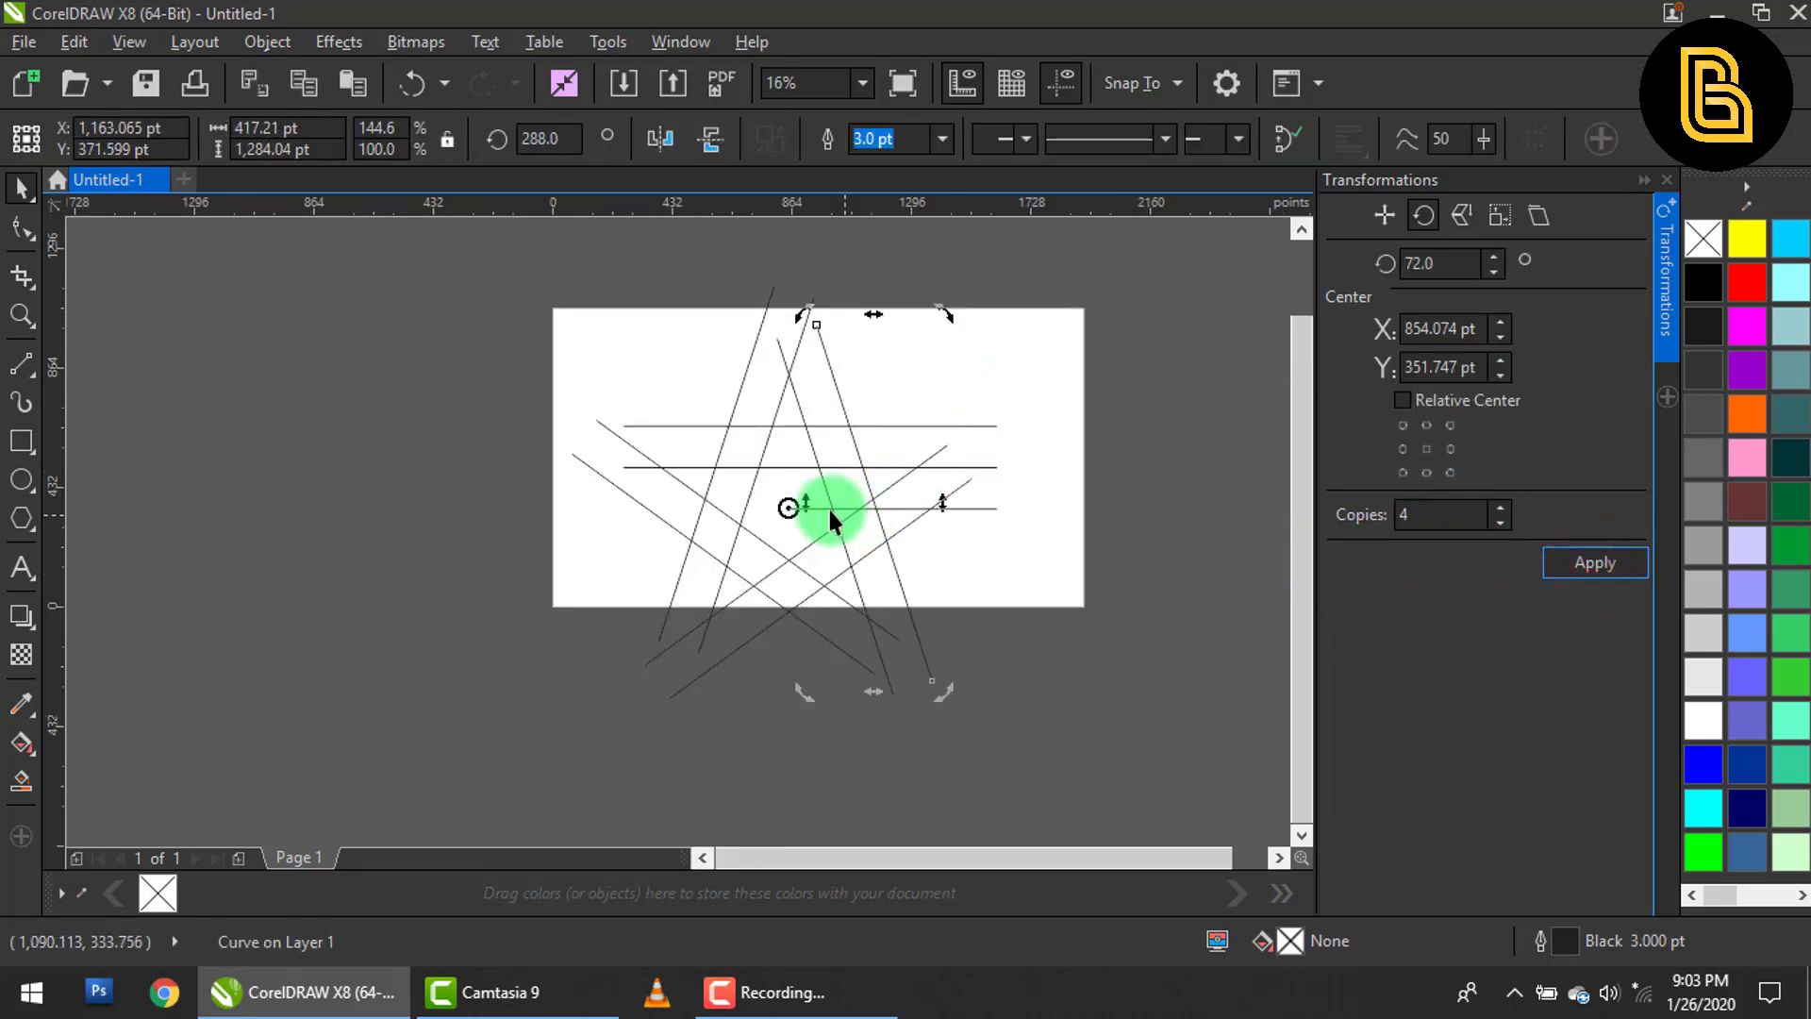
scroll(828, 509, "up", 2)
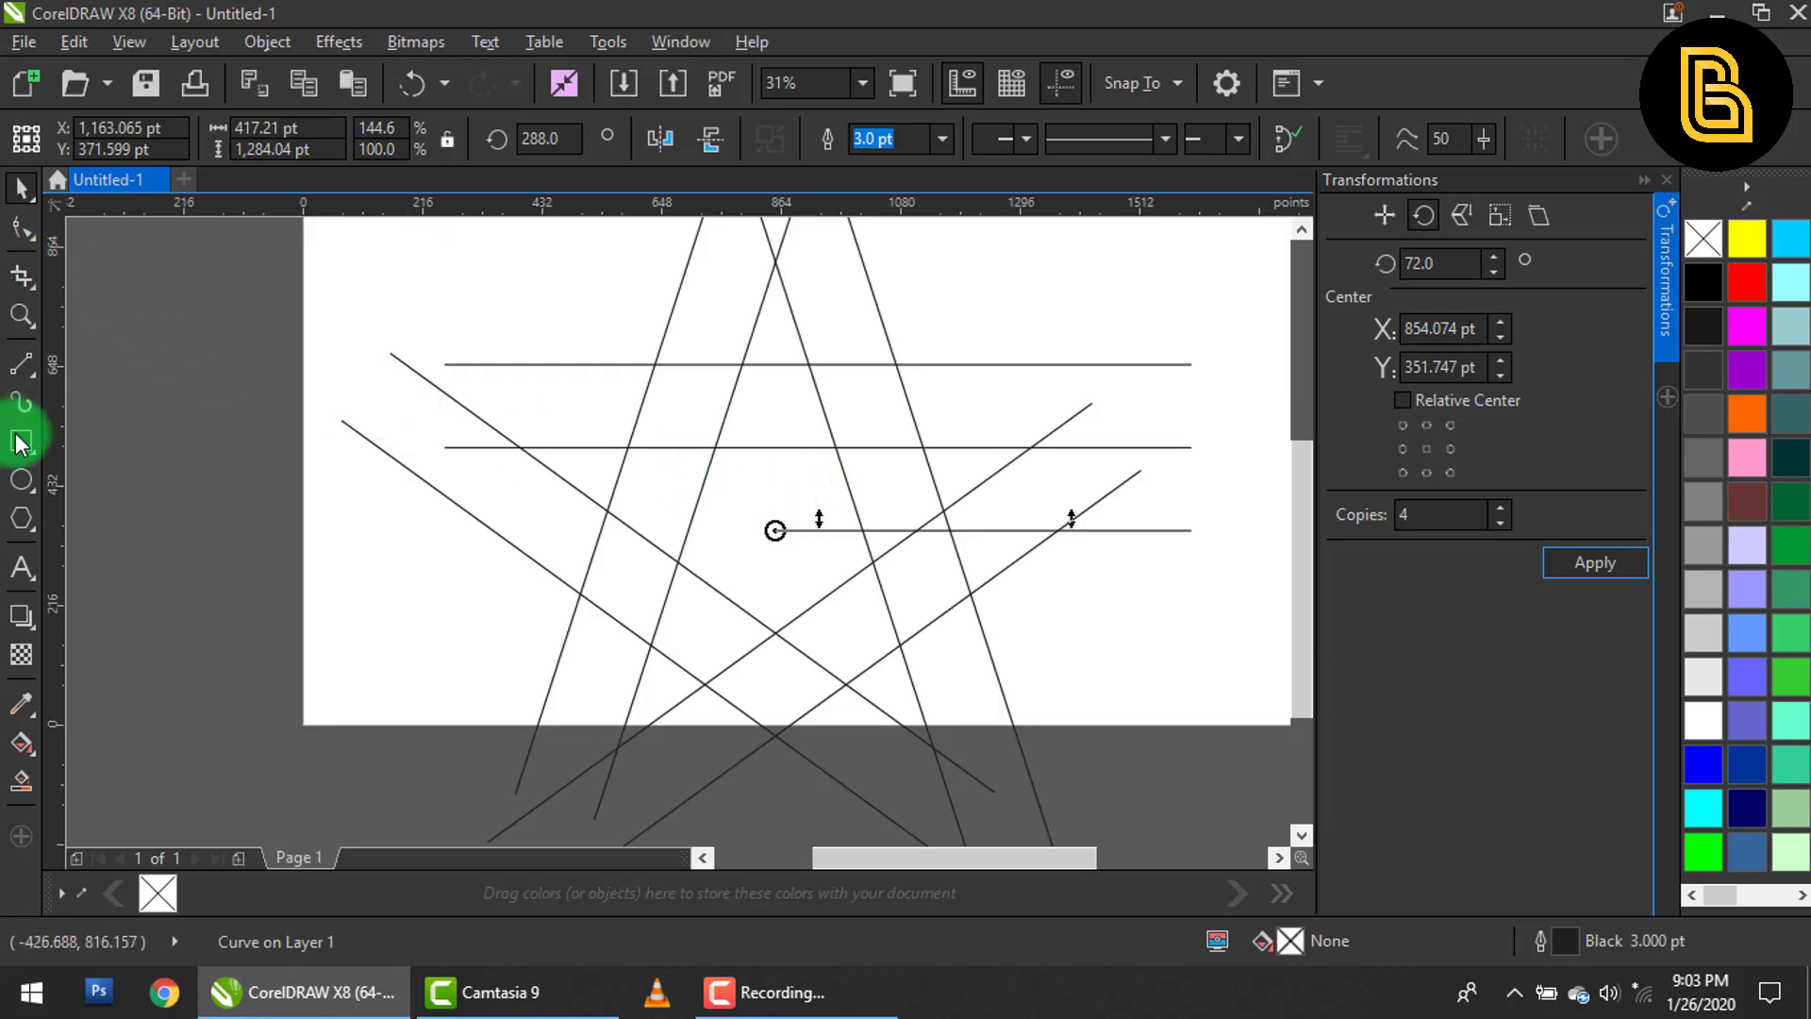
Draw a circle centred on the left end of the short horizontal line and set its size to 480 × 480 pt.
left_click(21, 479)
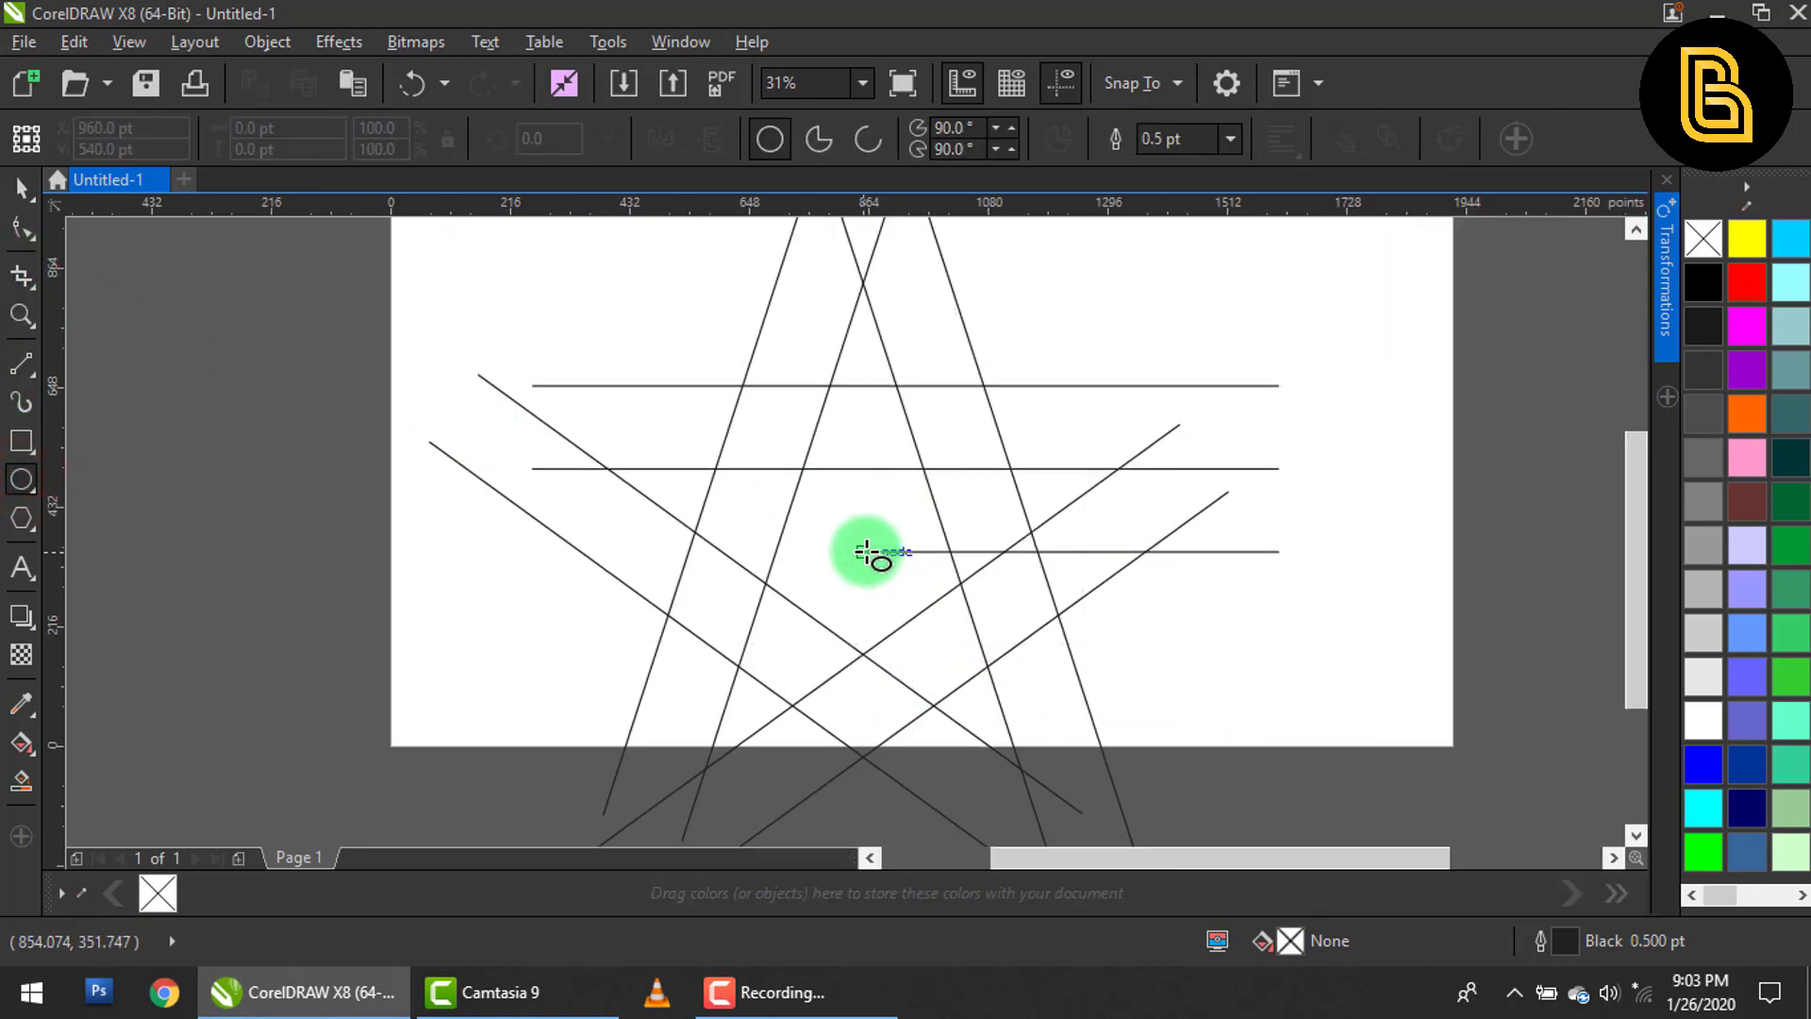
left_click_drag(863, 552, 1016, 649)
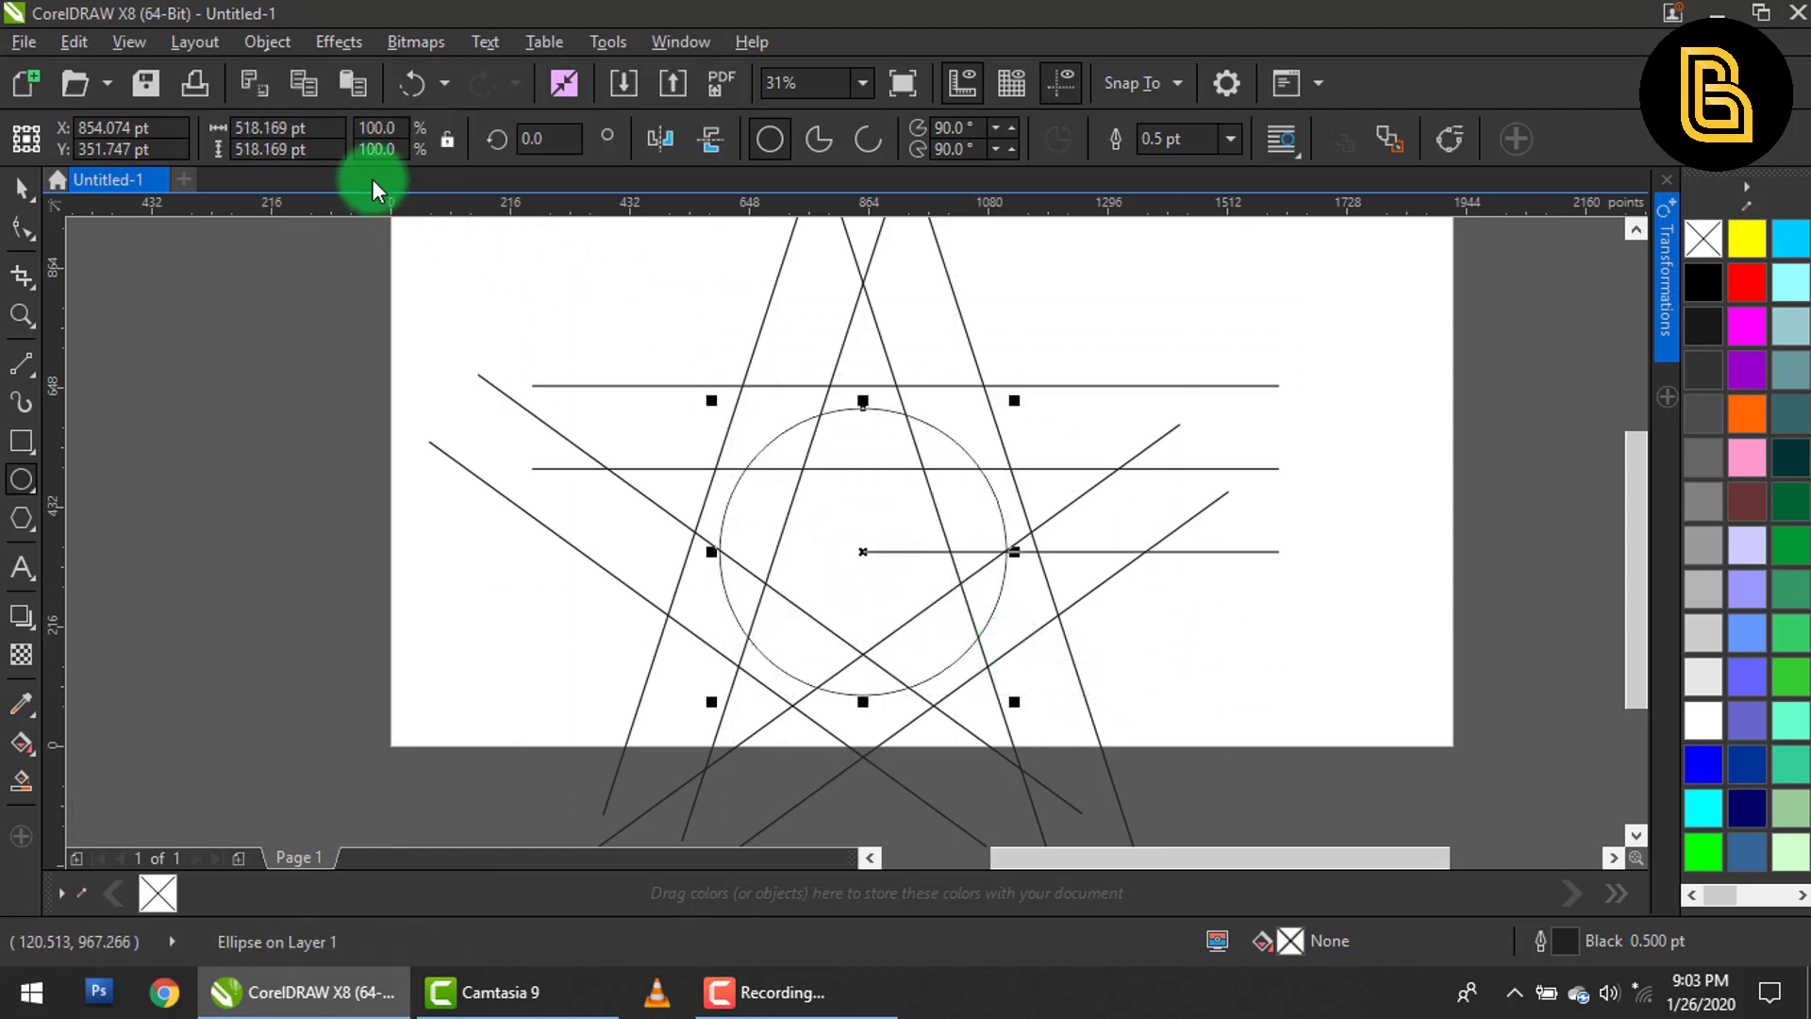
left_click_drag(328, 126, 247, 130)
type("480")
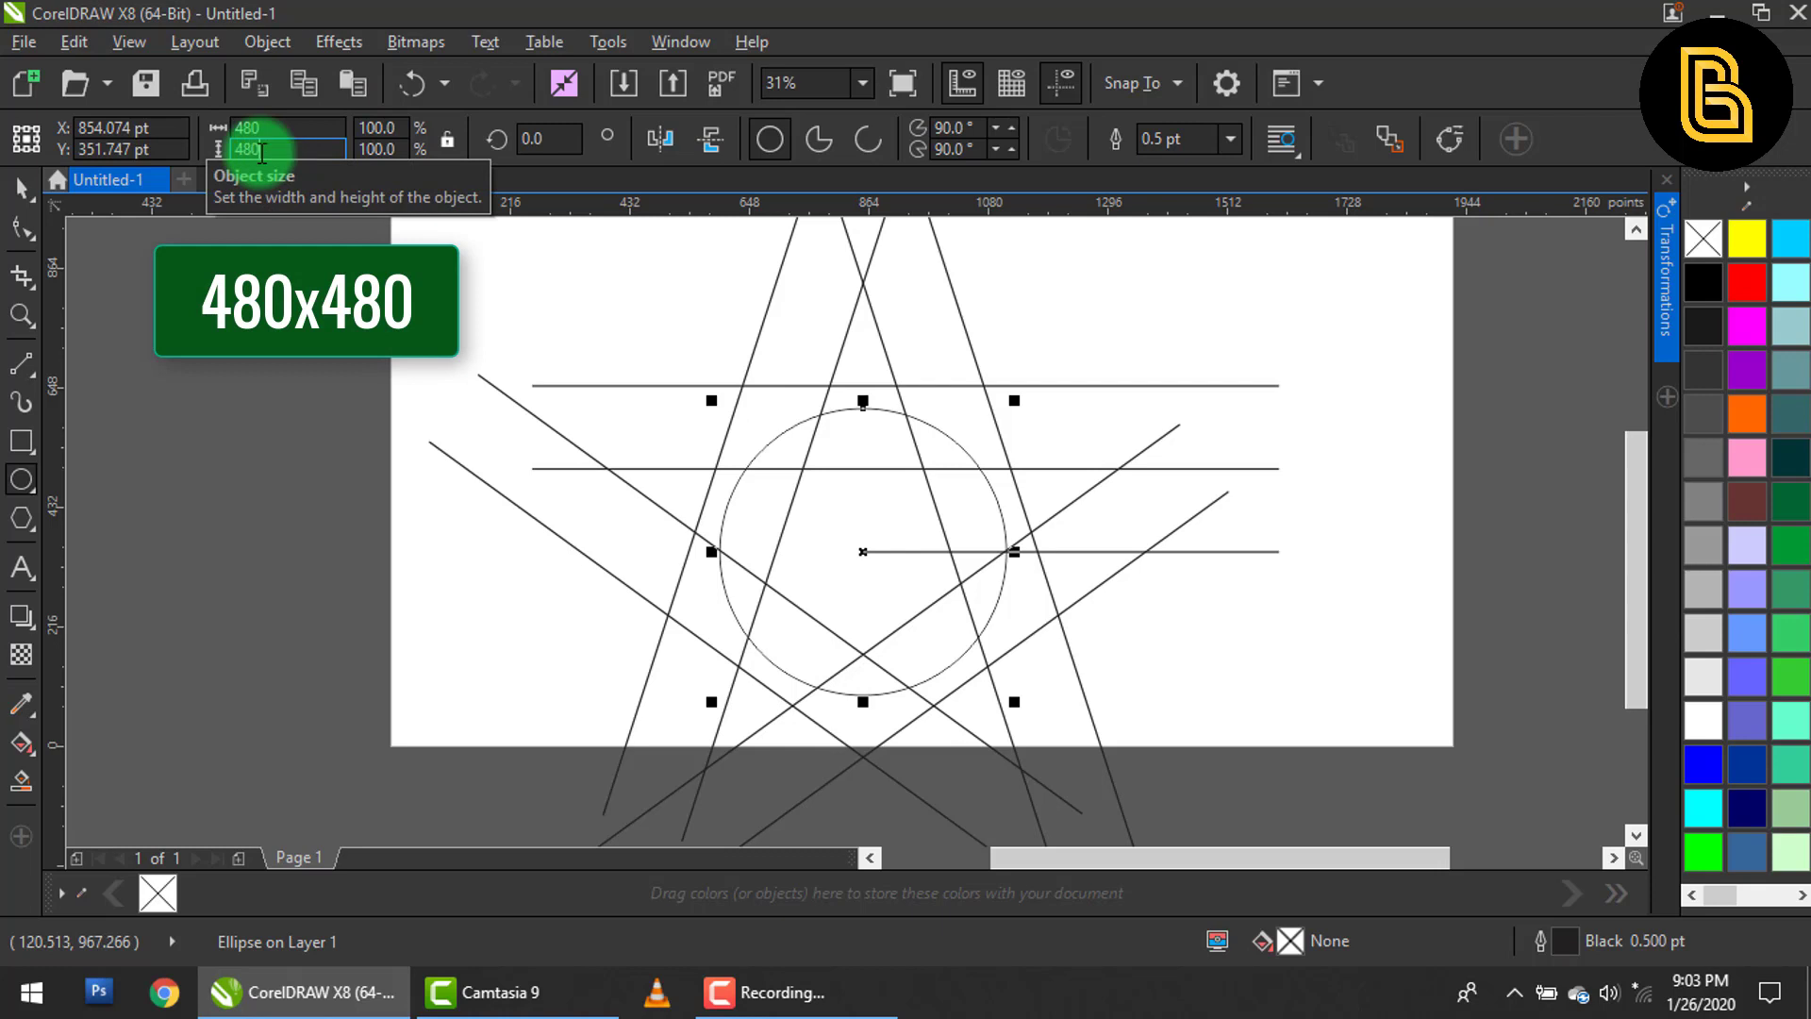
left_click(263, 151)
type("480")
key("Return")
Move the circle straight up between the two outer slanted lines, centring it at about Y 551 pt.
left_click(21, 187)
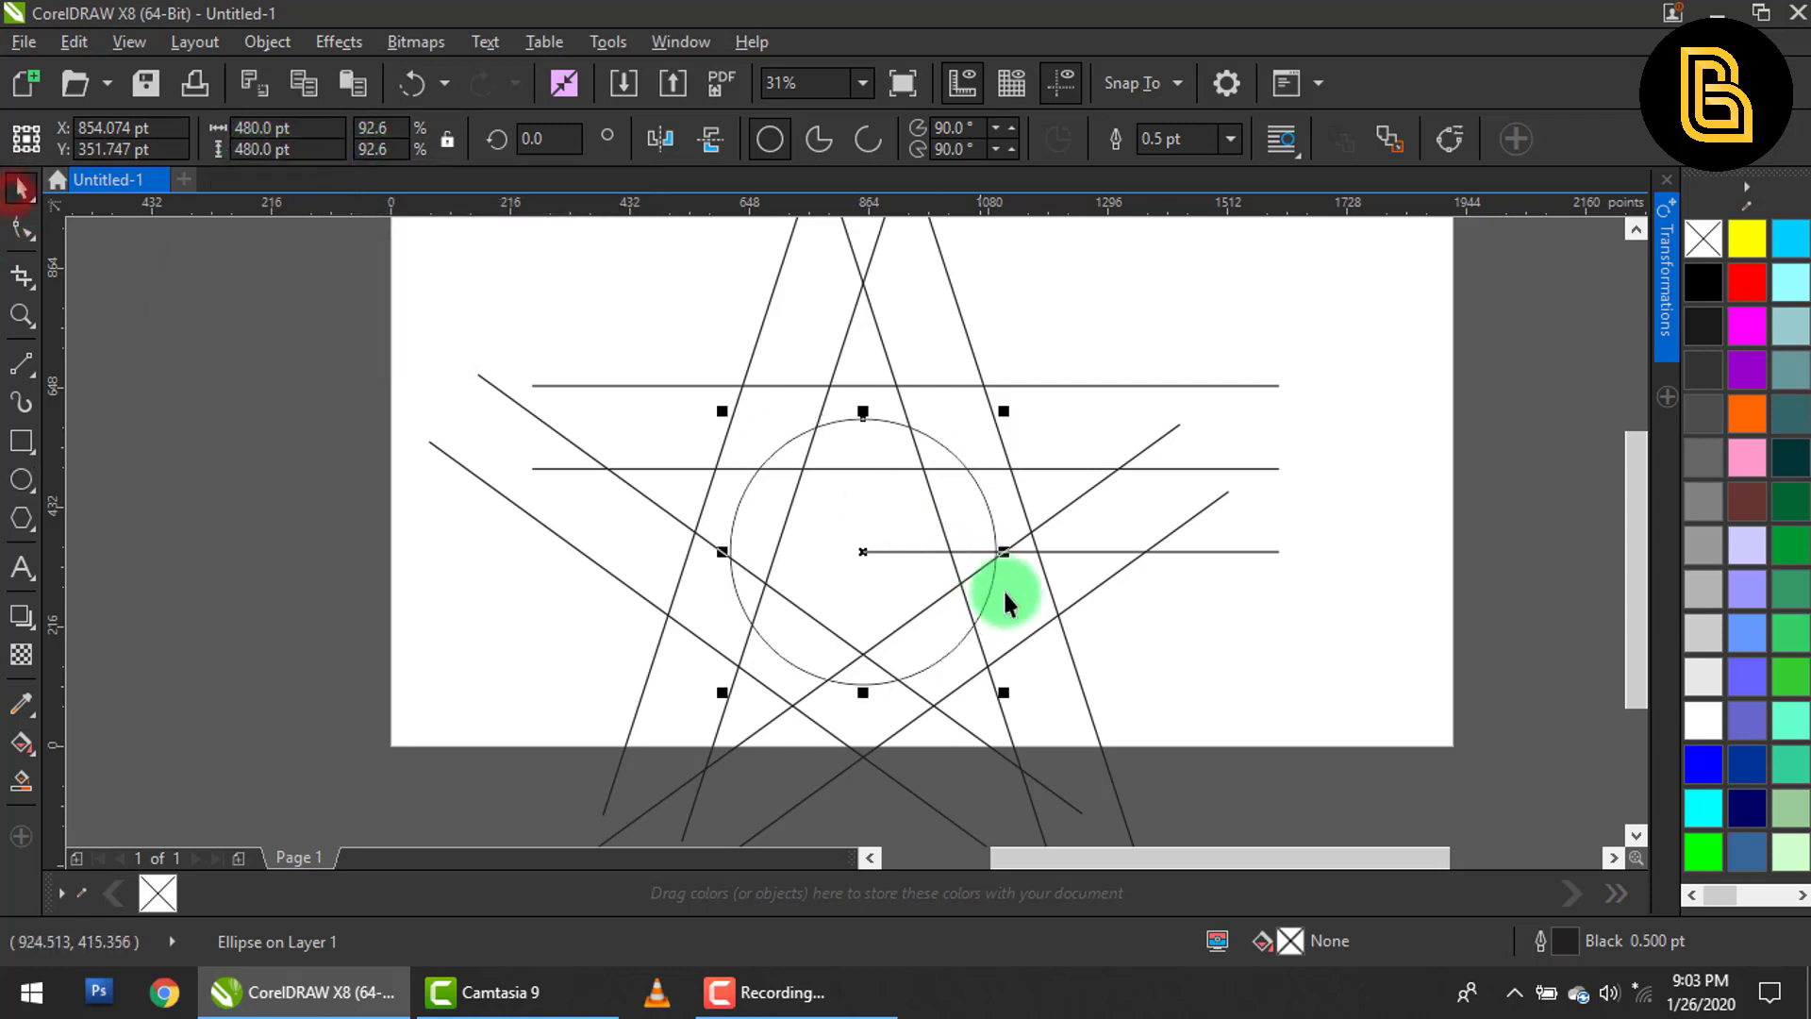
left_click_drag(885, 529, 889, 420)
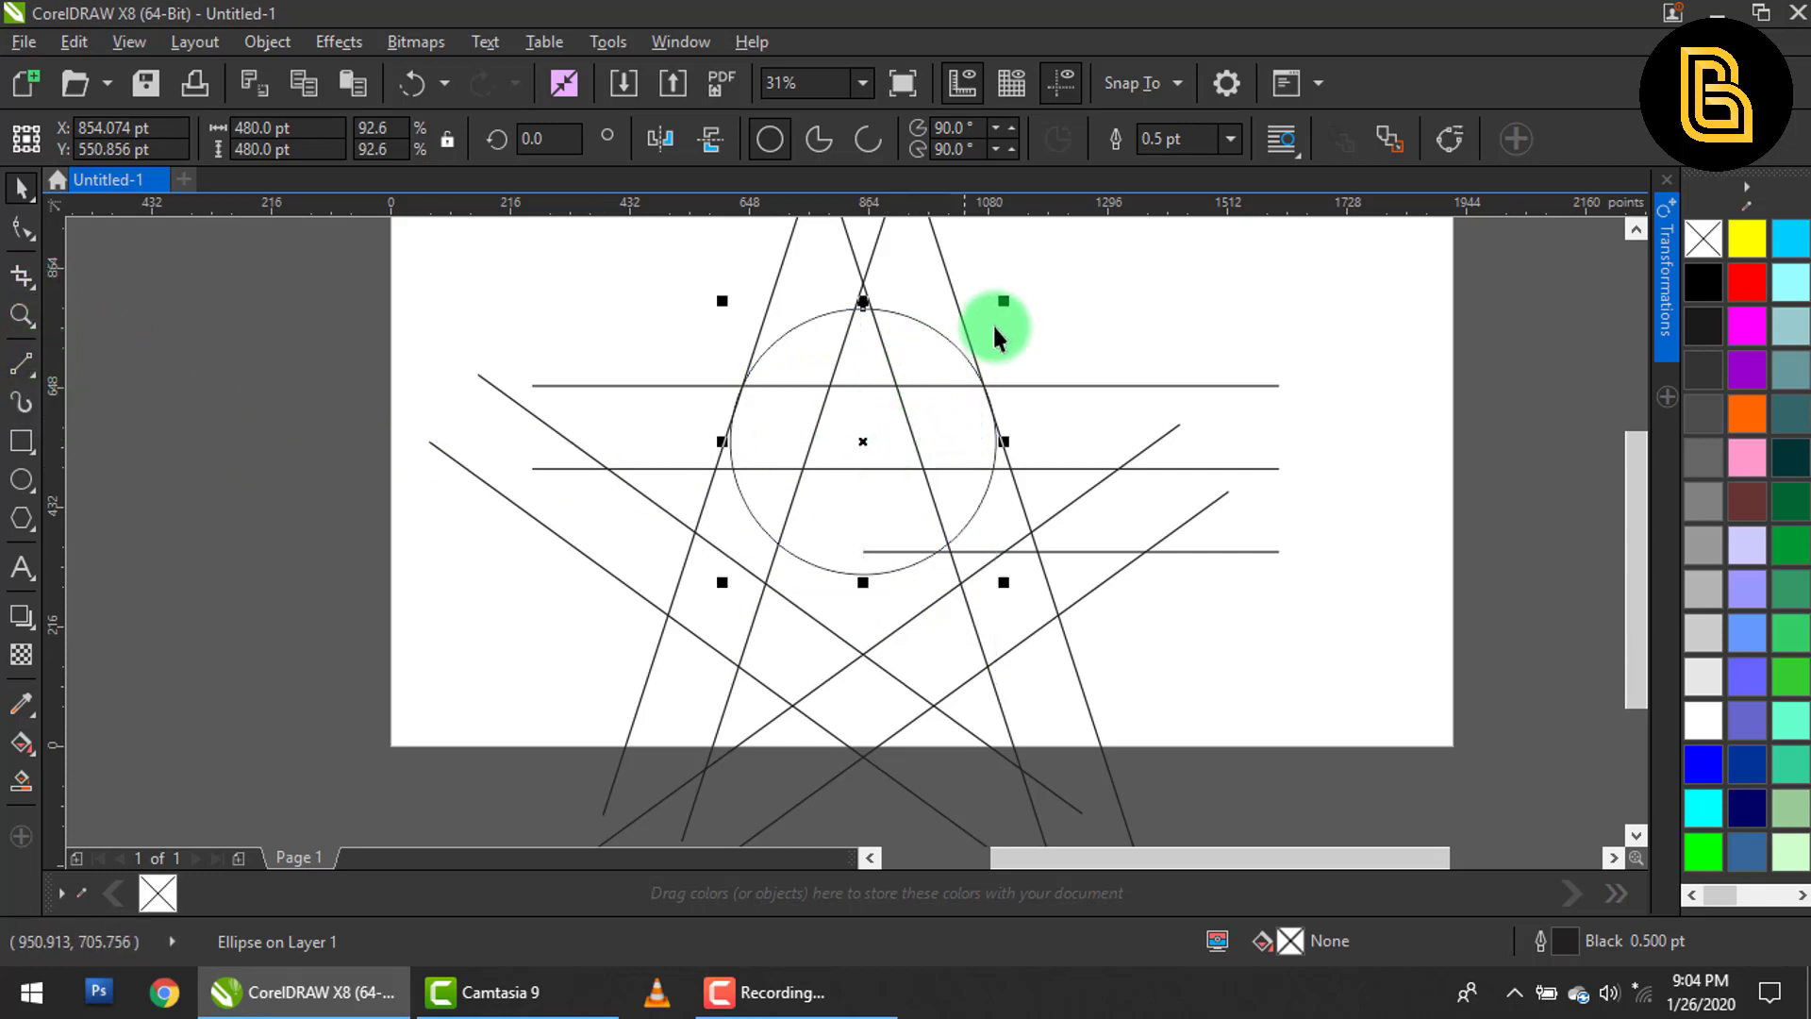
Make a smaller concentric copy of the circle and set its size to 215 × 215 pt.
left_click_drag(1003, 300, 897, 341)
right_click(897, 343)
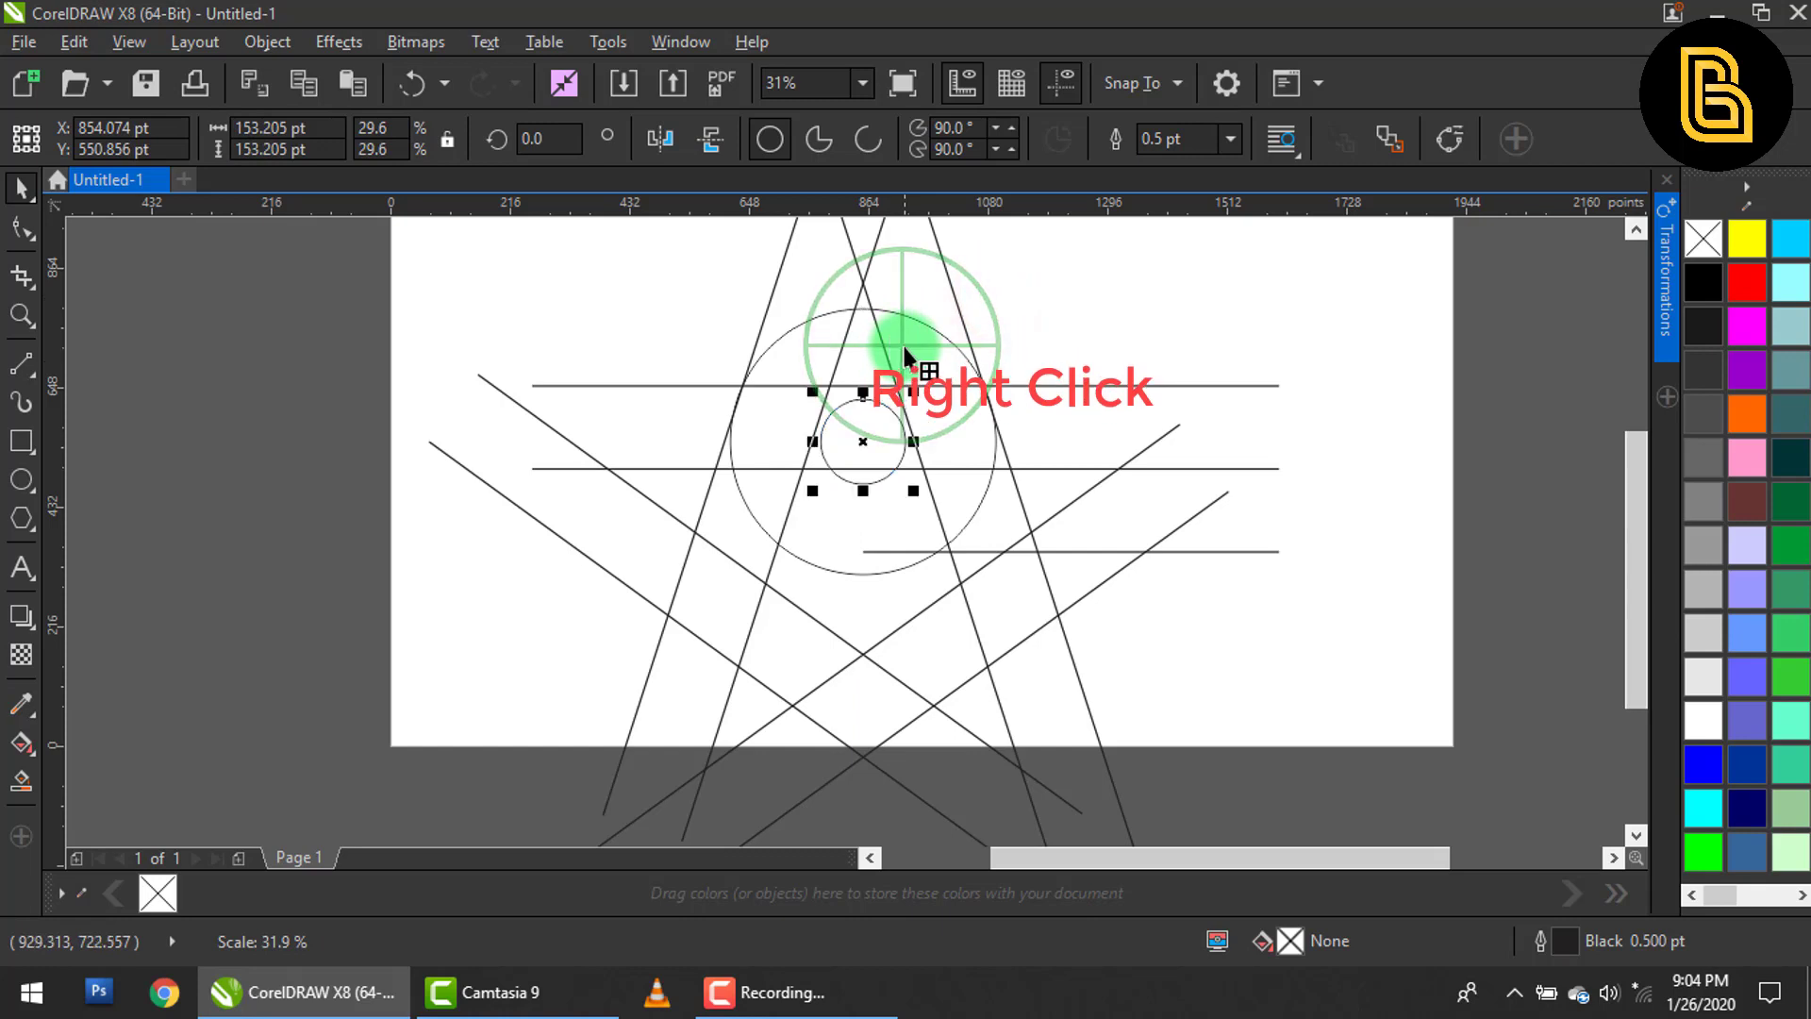
left_click_drag(323, 136, 189, 134)
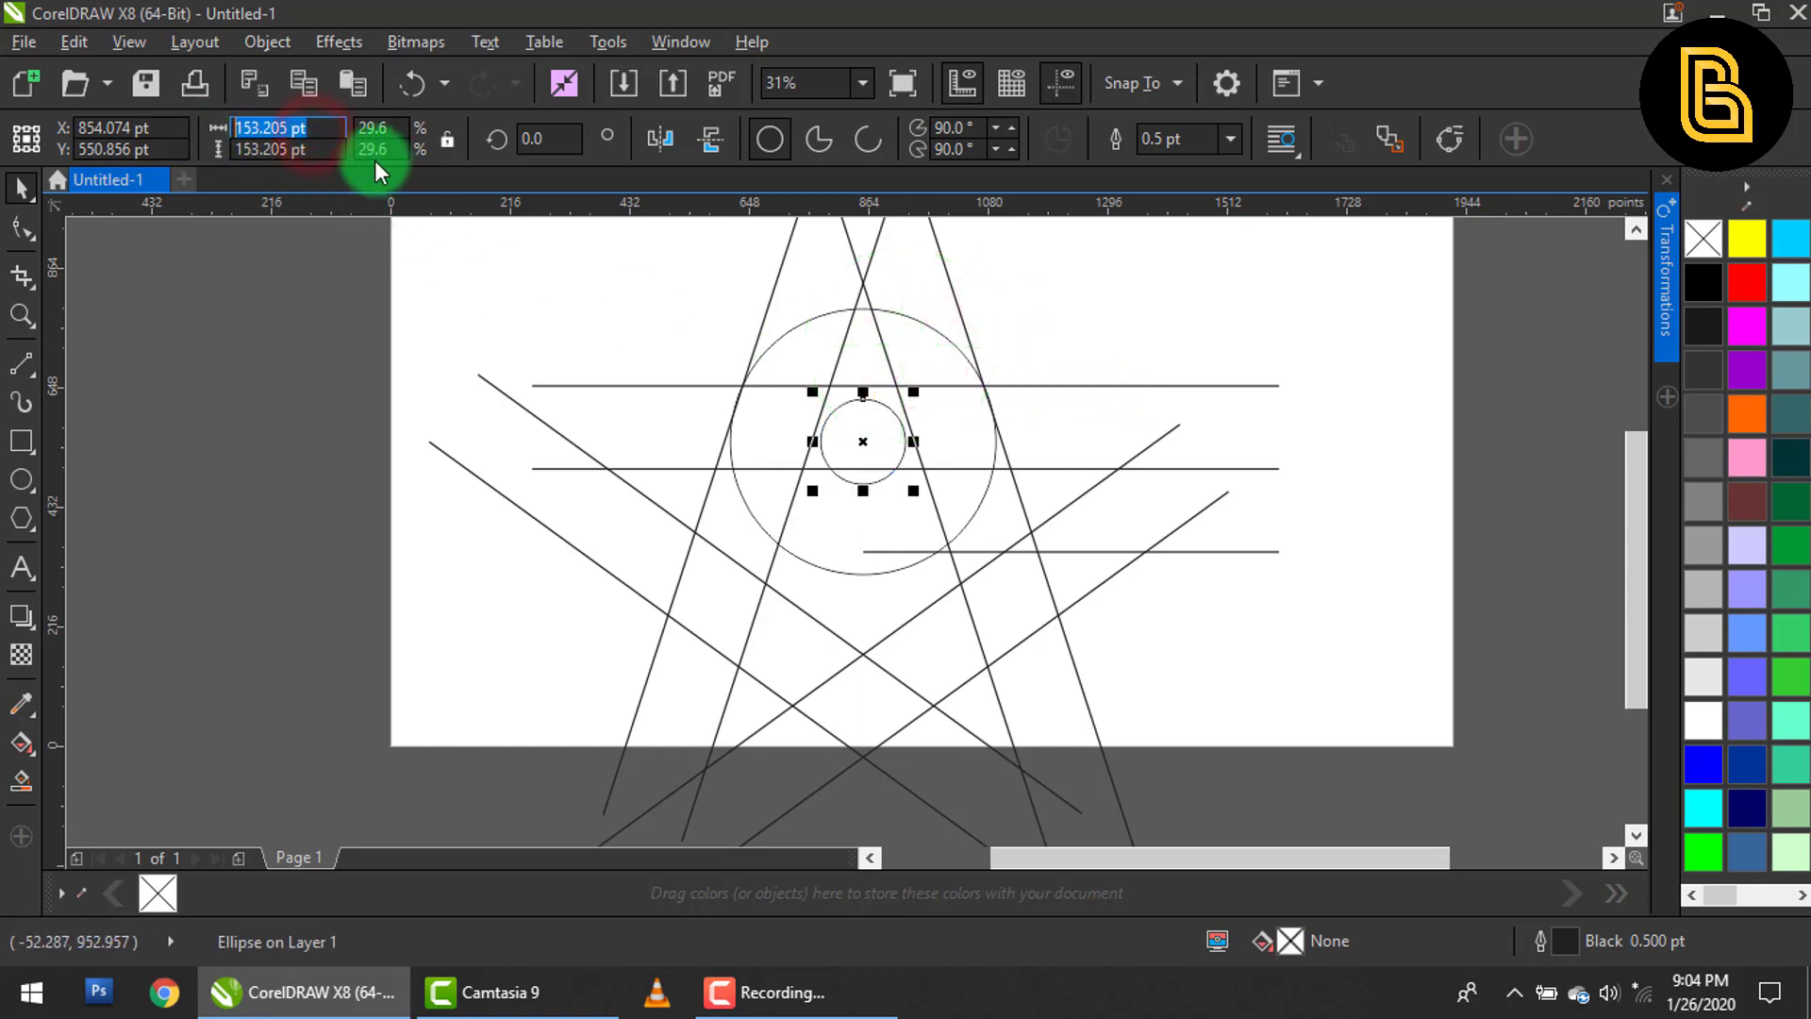
type("2")
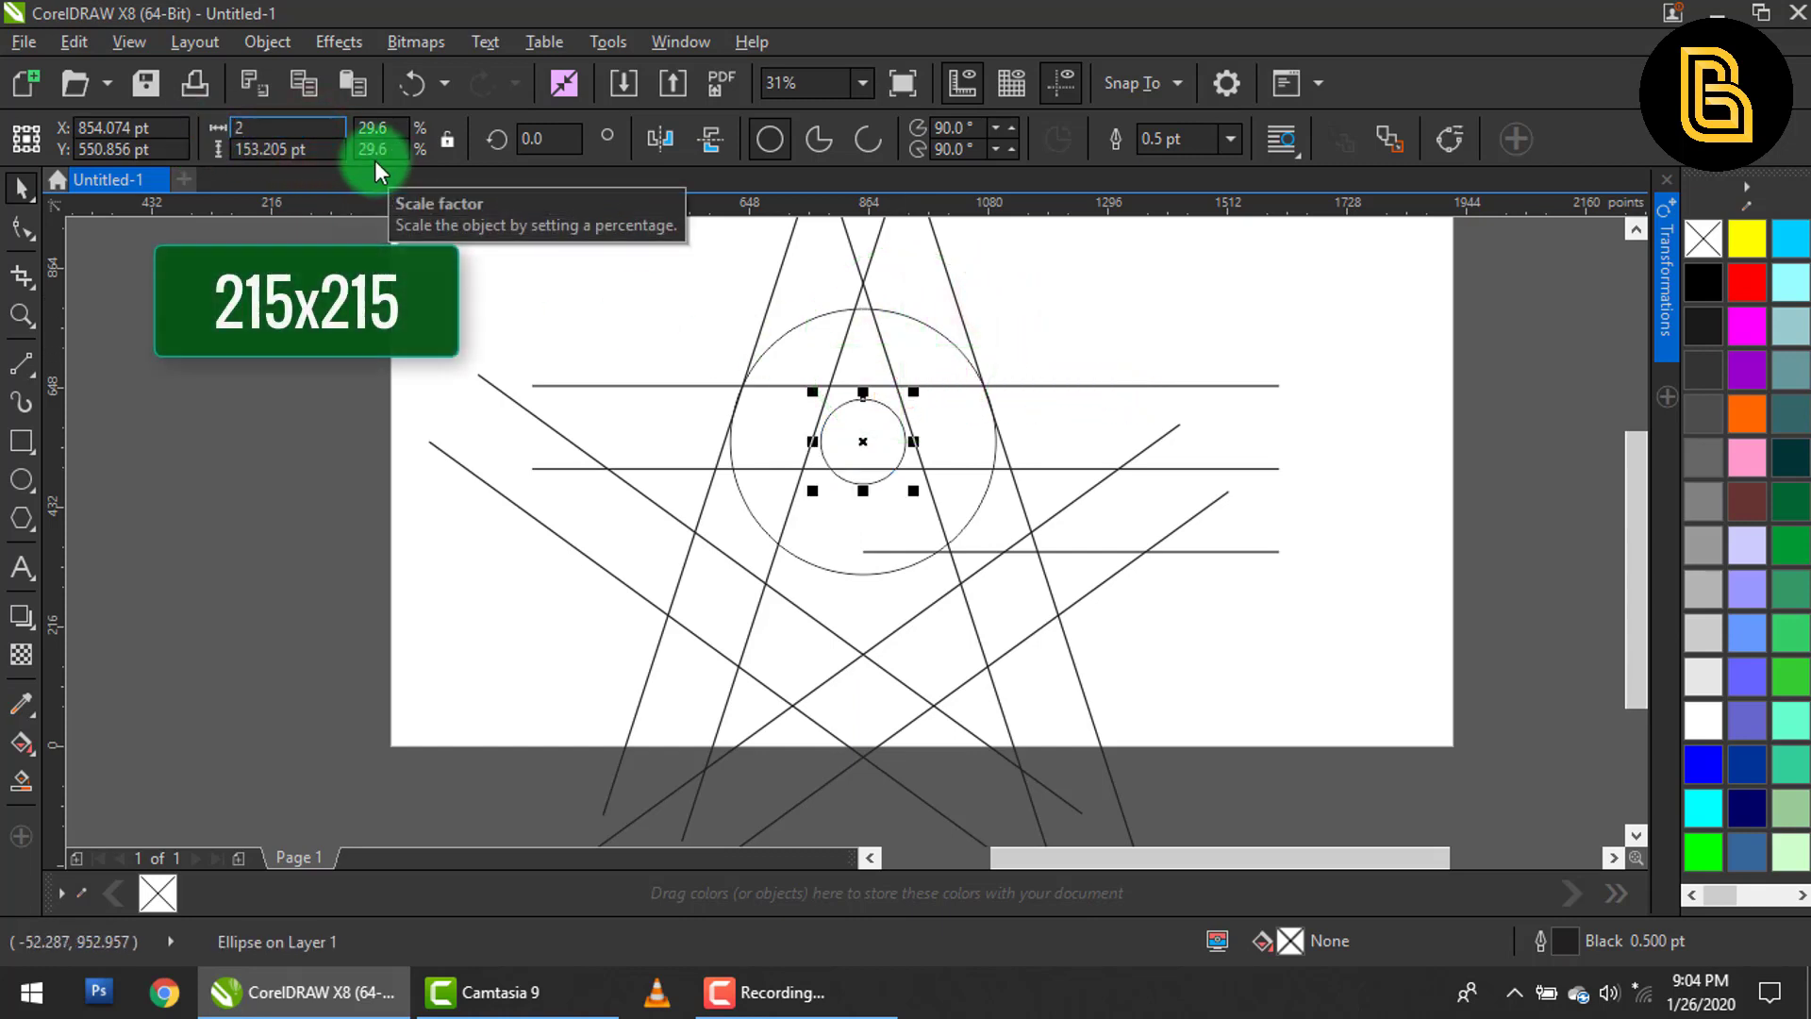
type("15")
key("Tab")
type("21")
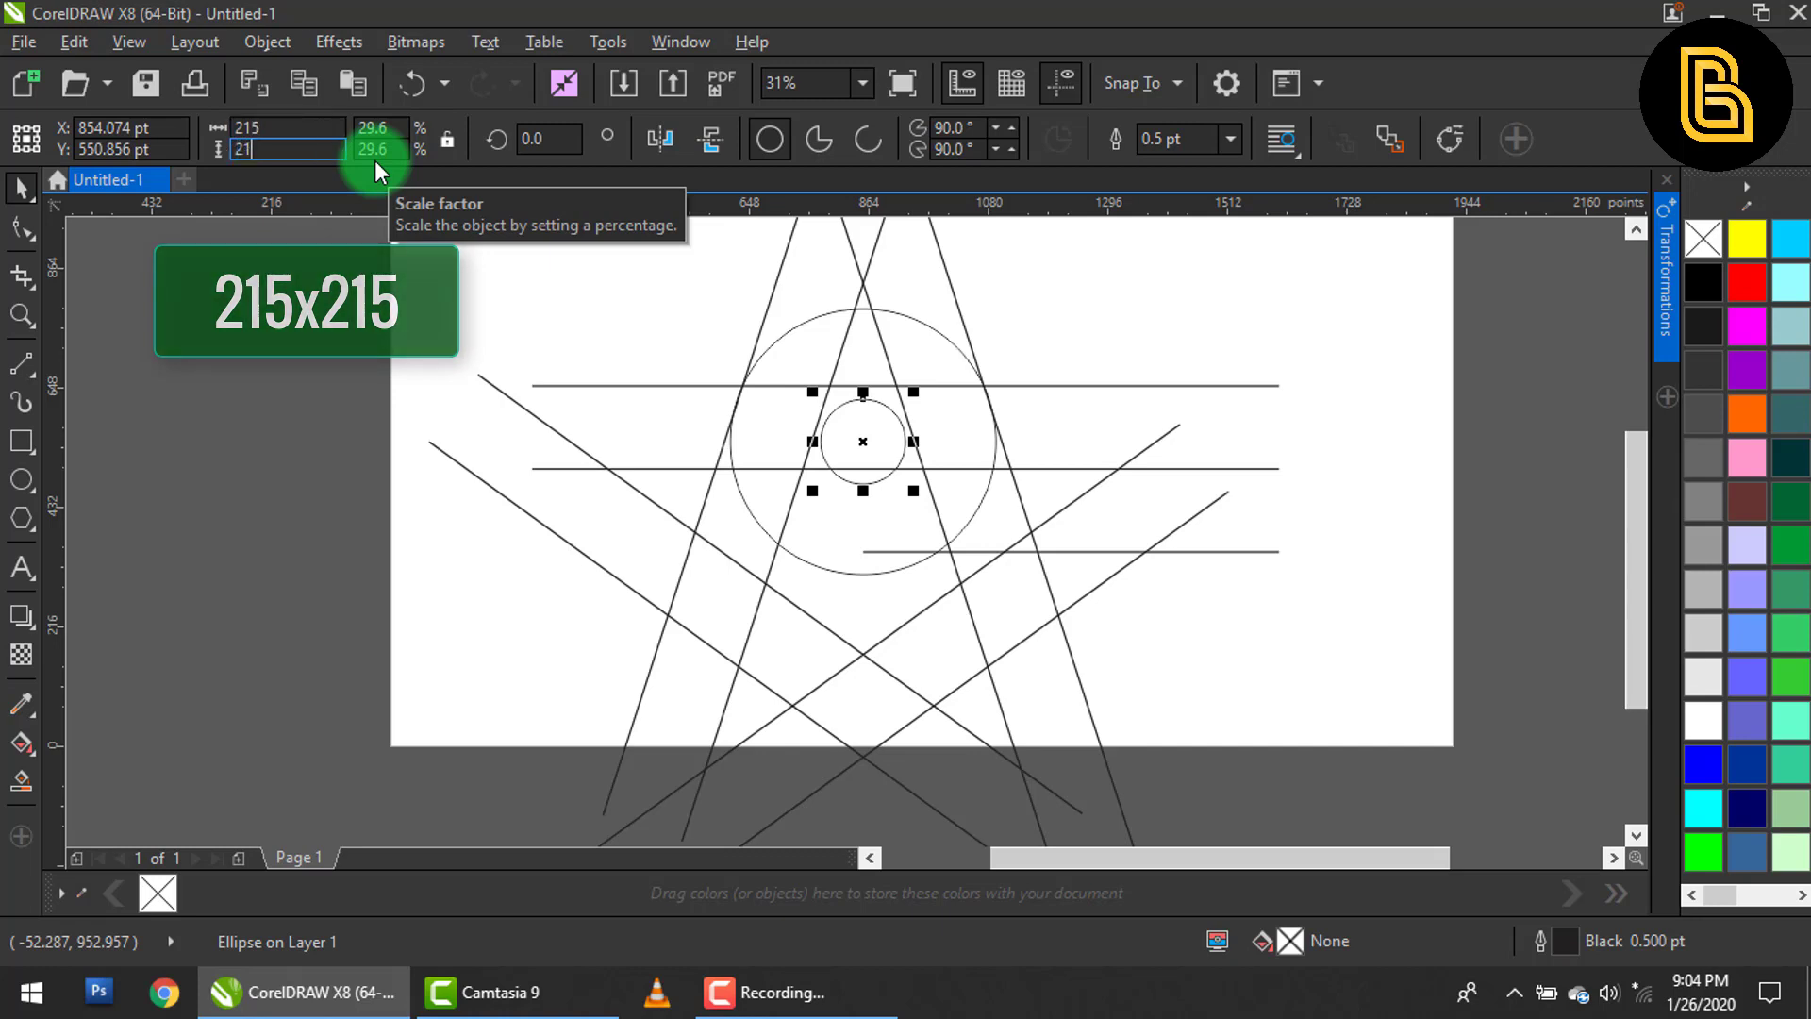
type("5")
key("Return")
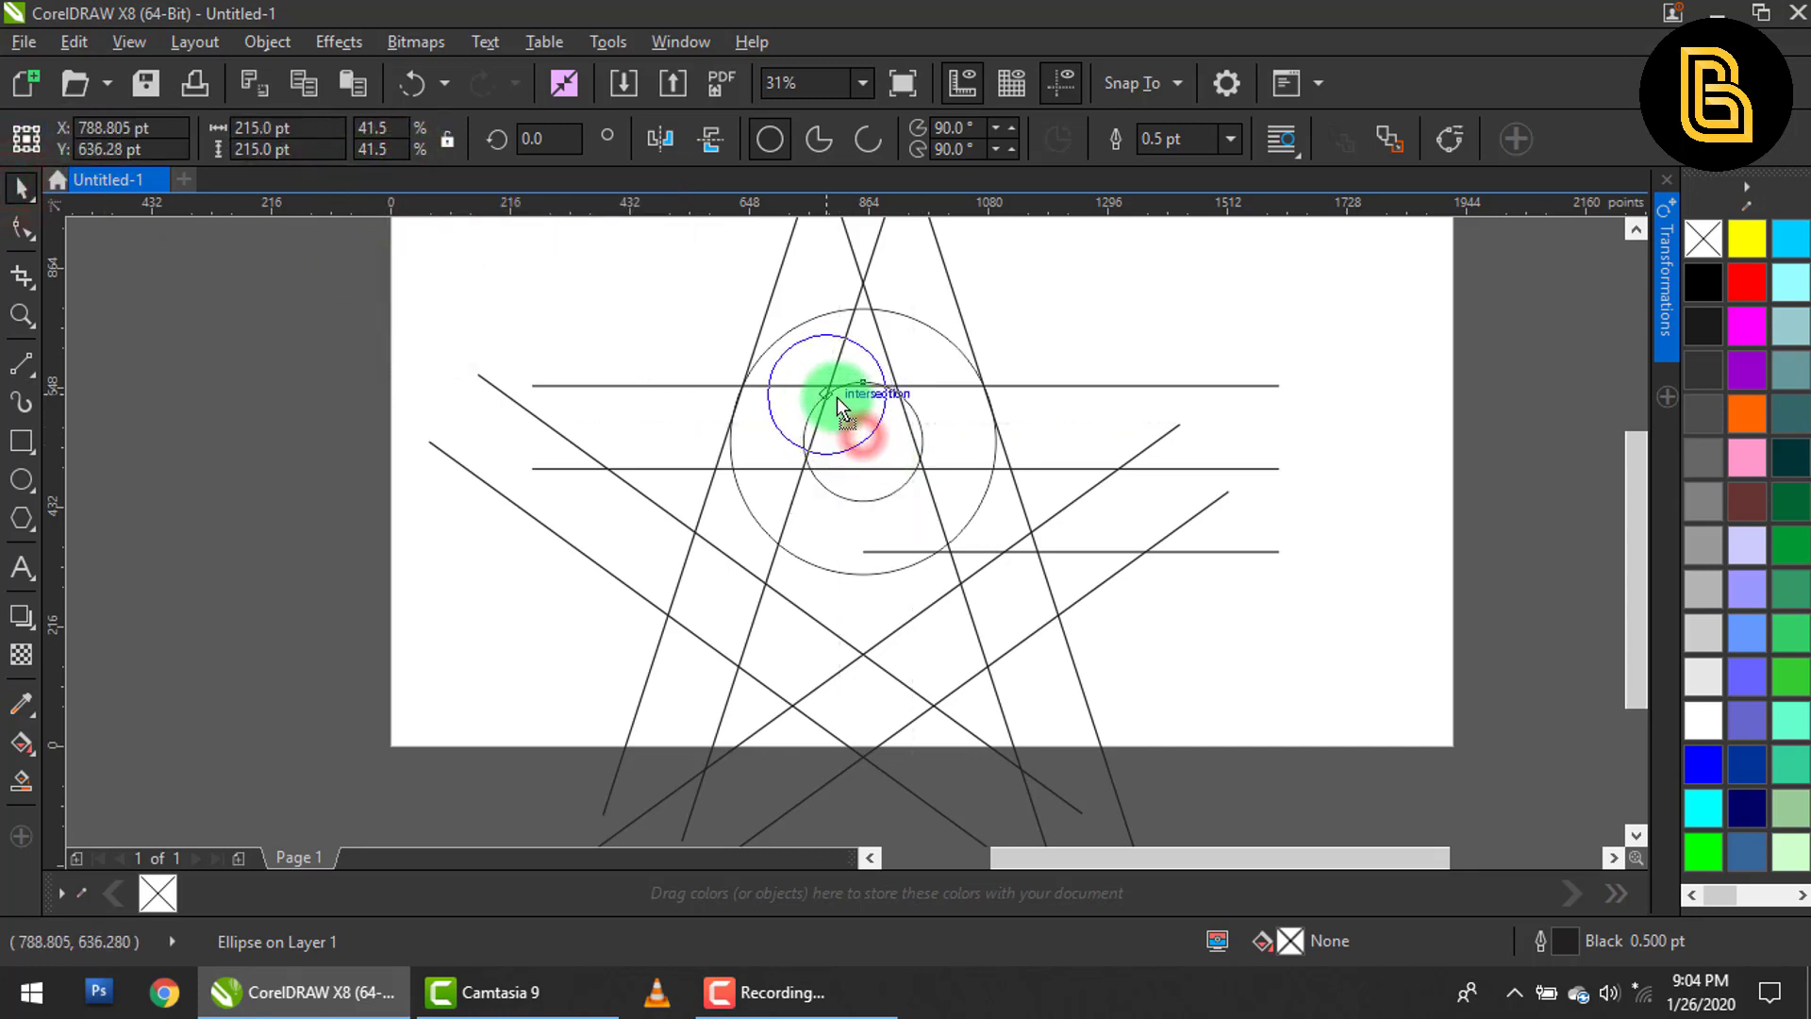
Move the small circle inside the large circle's upper left against the slanted line, centring it at about X 796, Y 669 pt.
left_click_drag(838, 400, 821, 373)
scroll(879, 339, "up", 4)
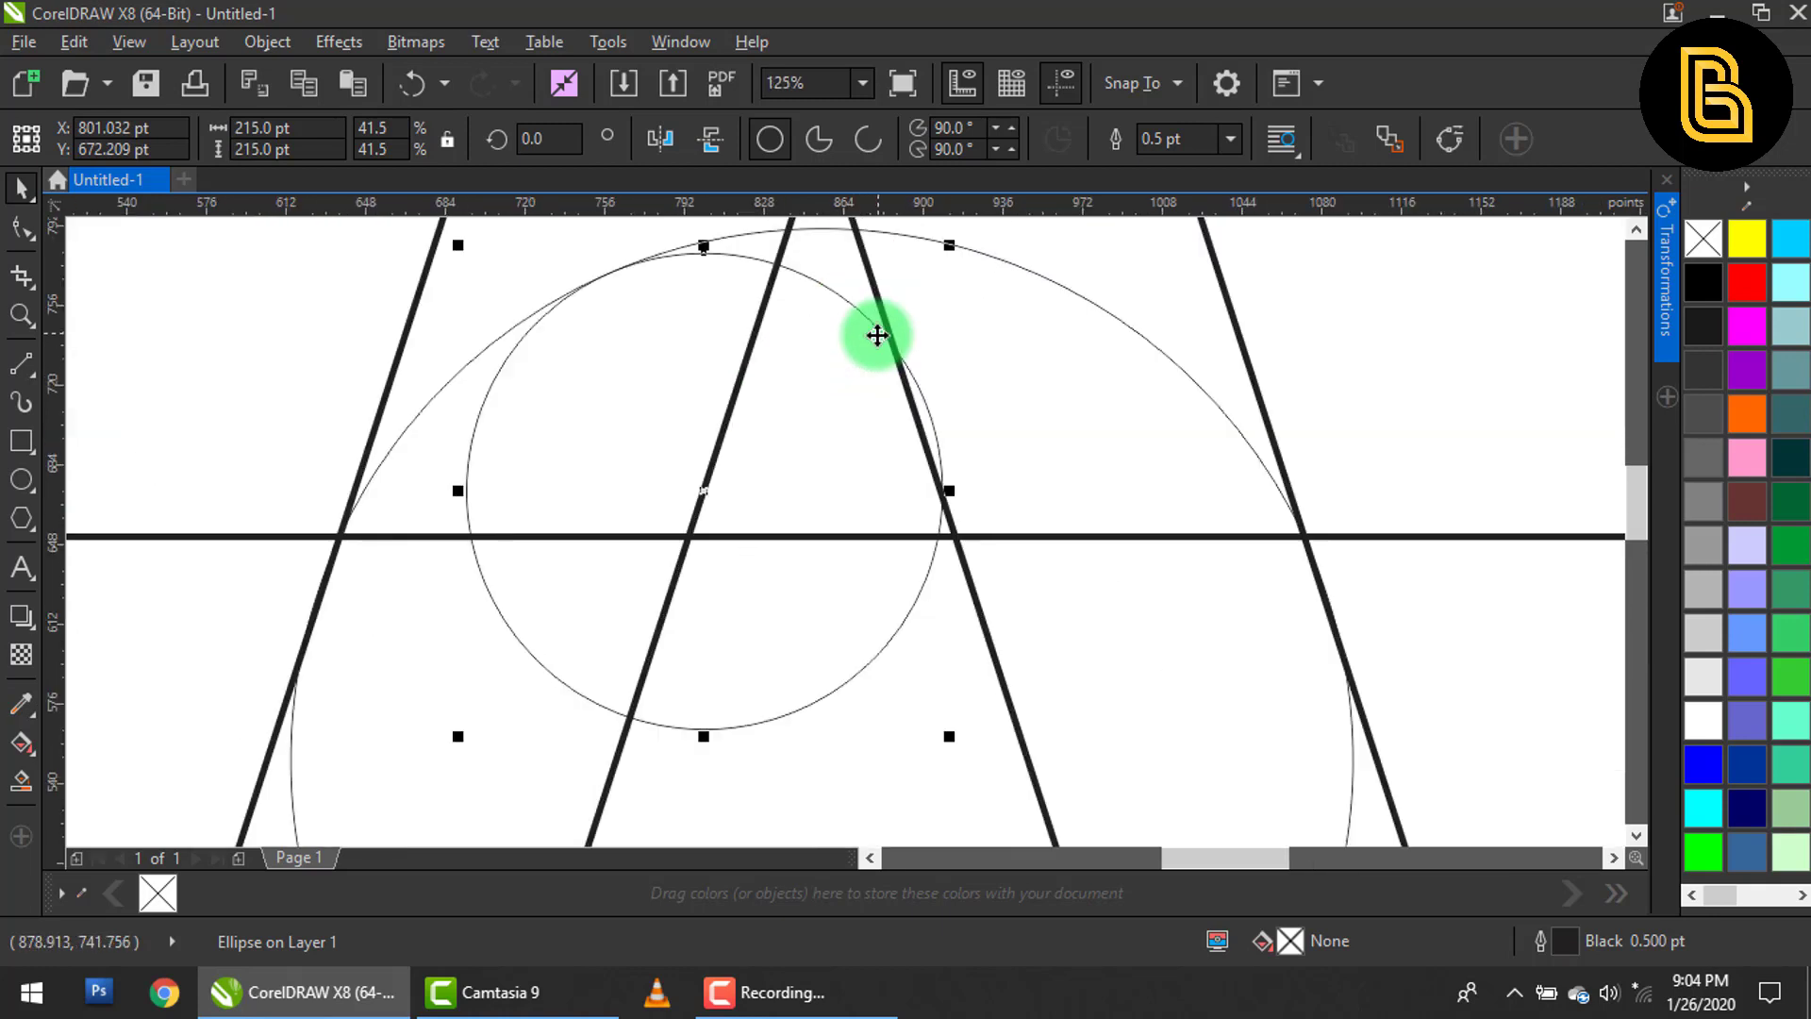
key("Left")
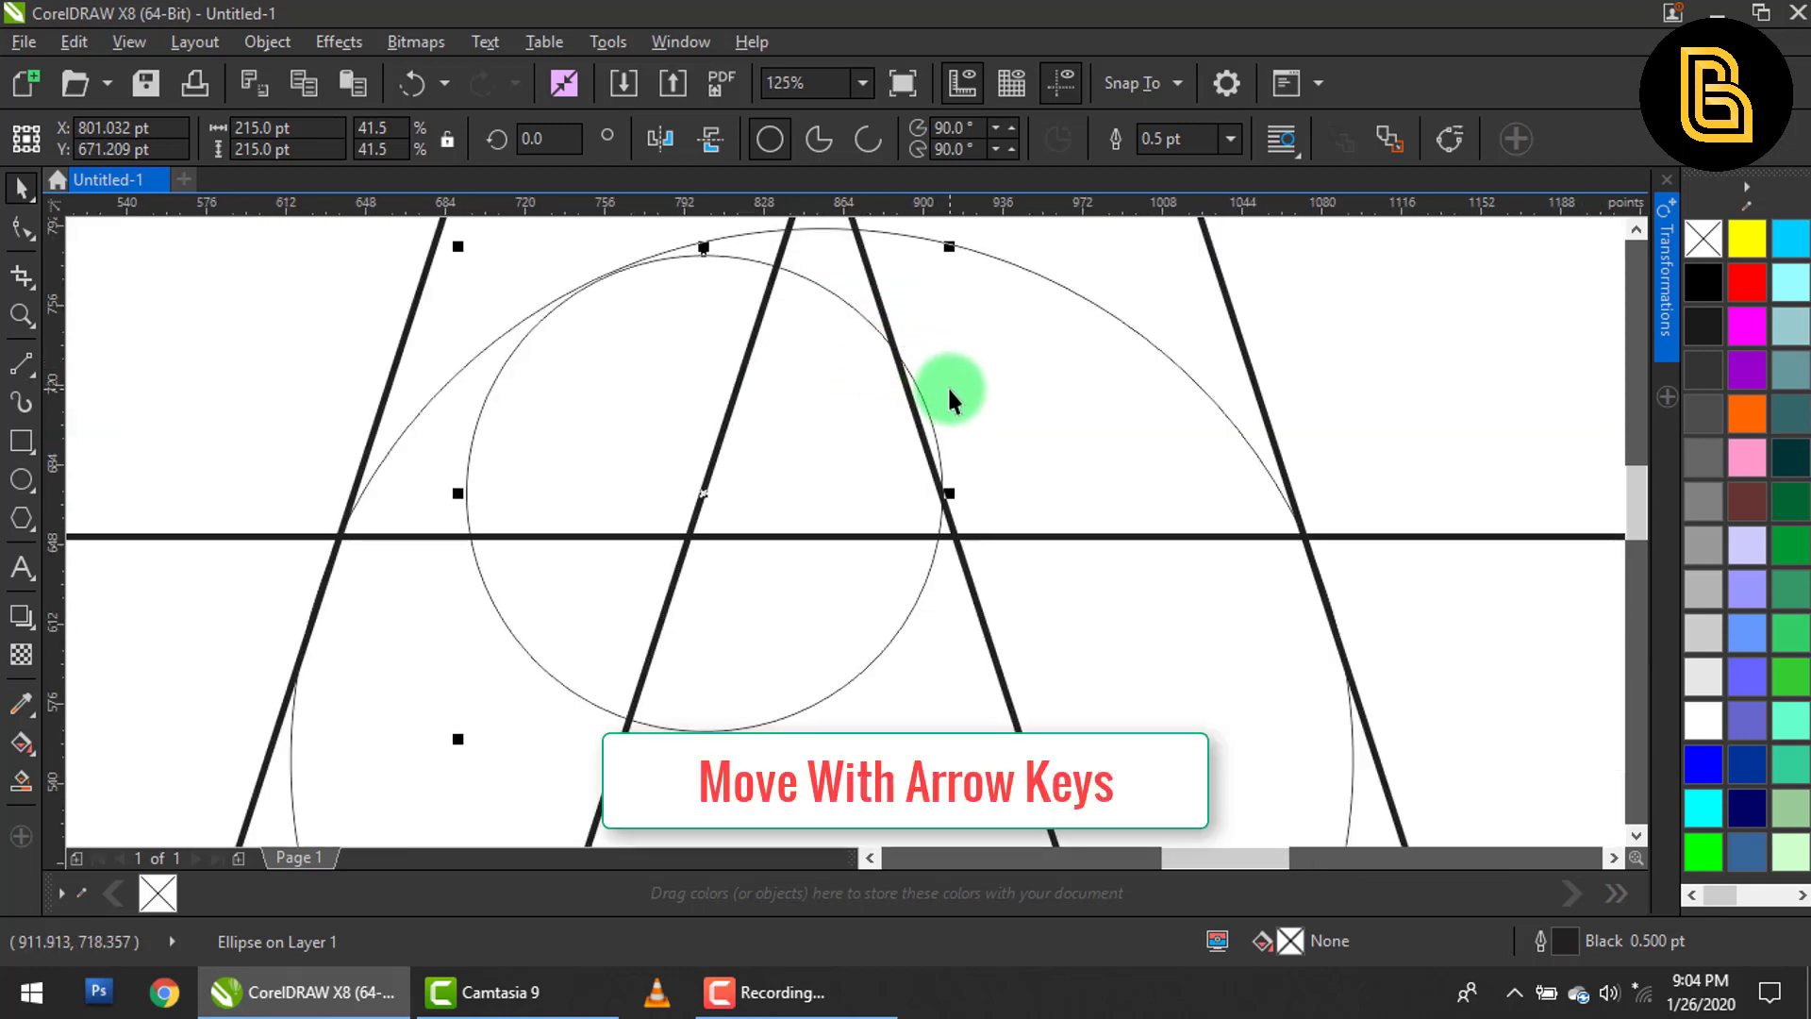
key("Down")
key("Left")
key("Left")
key("Left")
key("Left")
key("Down")
key("Down")
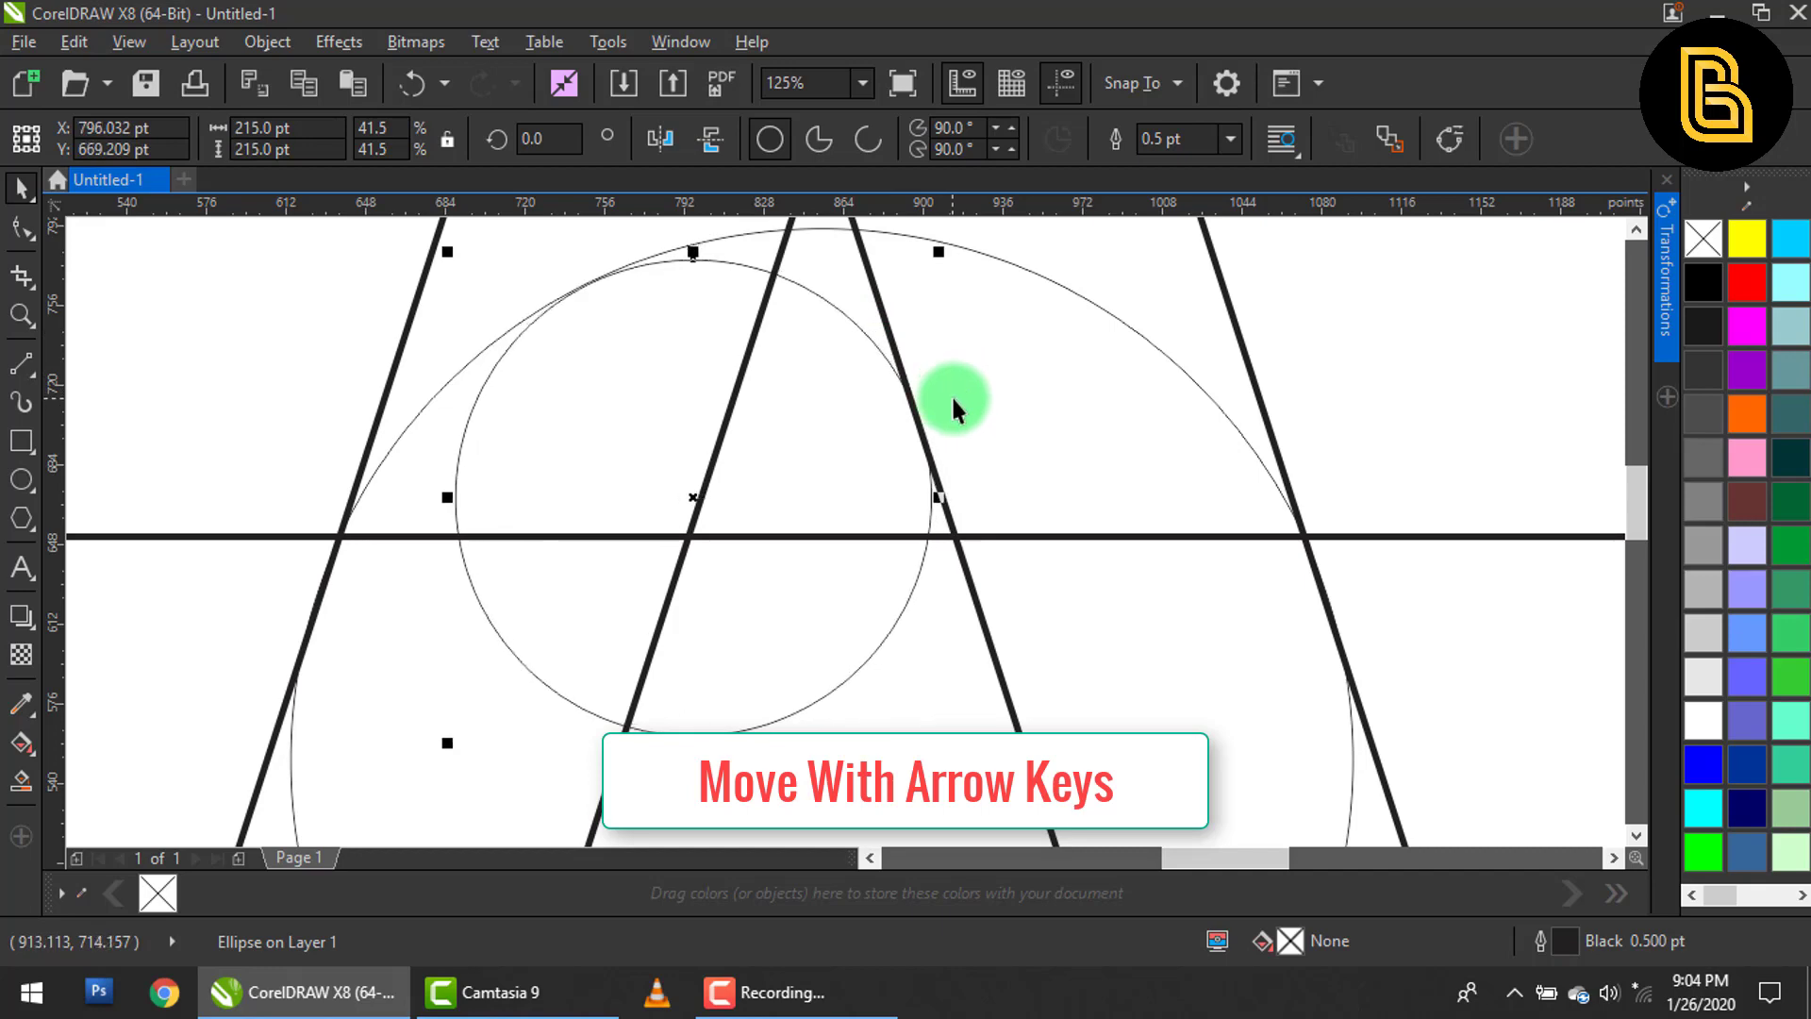
Set the outline width of both circles to 3.0 pt.
left_click(1066, 332, "shift")
scroll(877, 421, "down", 4)
left_click(1296, 139)
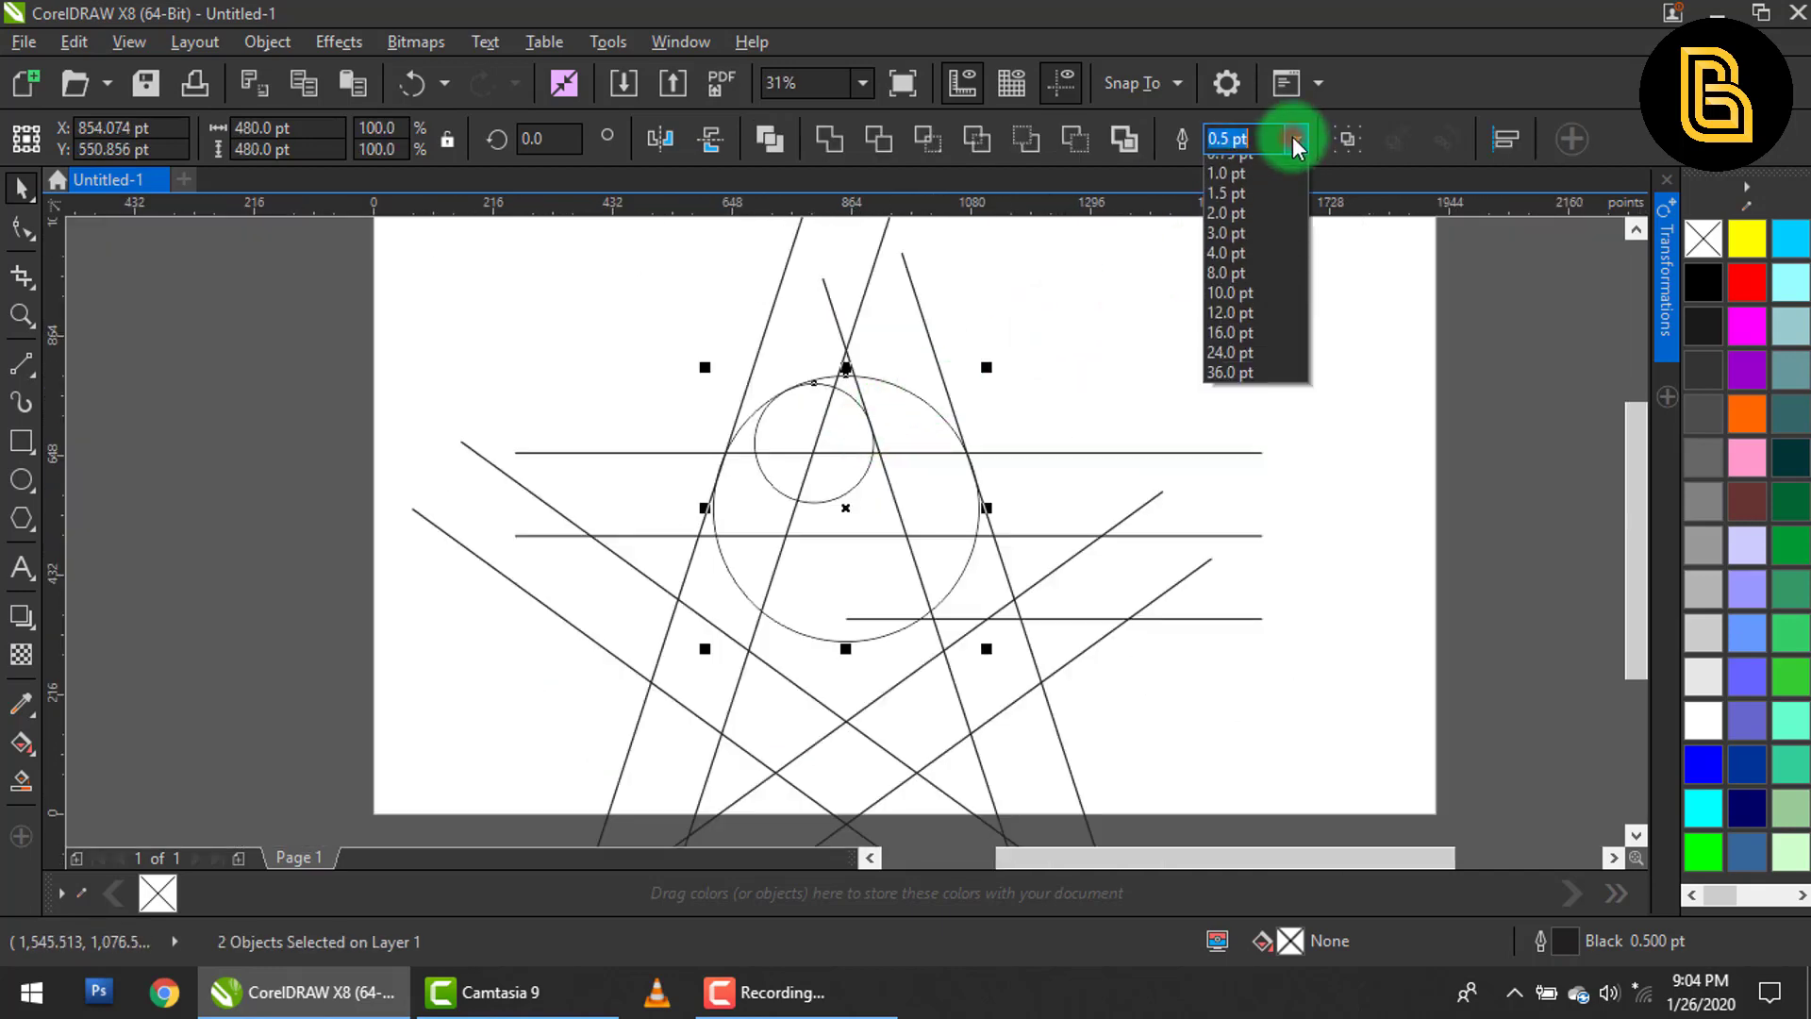
left_click(1248, 302)
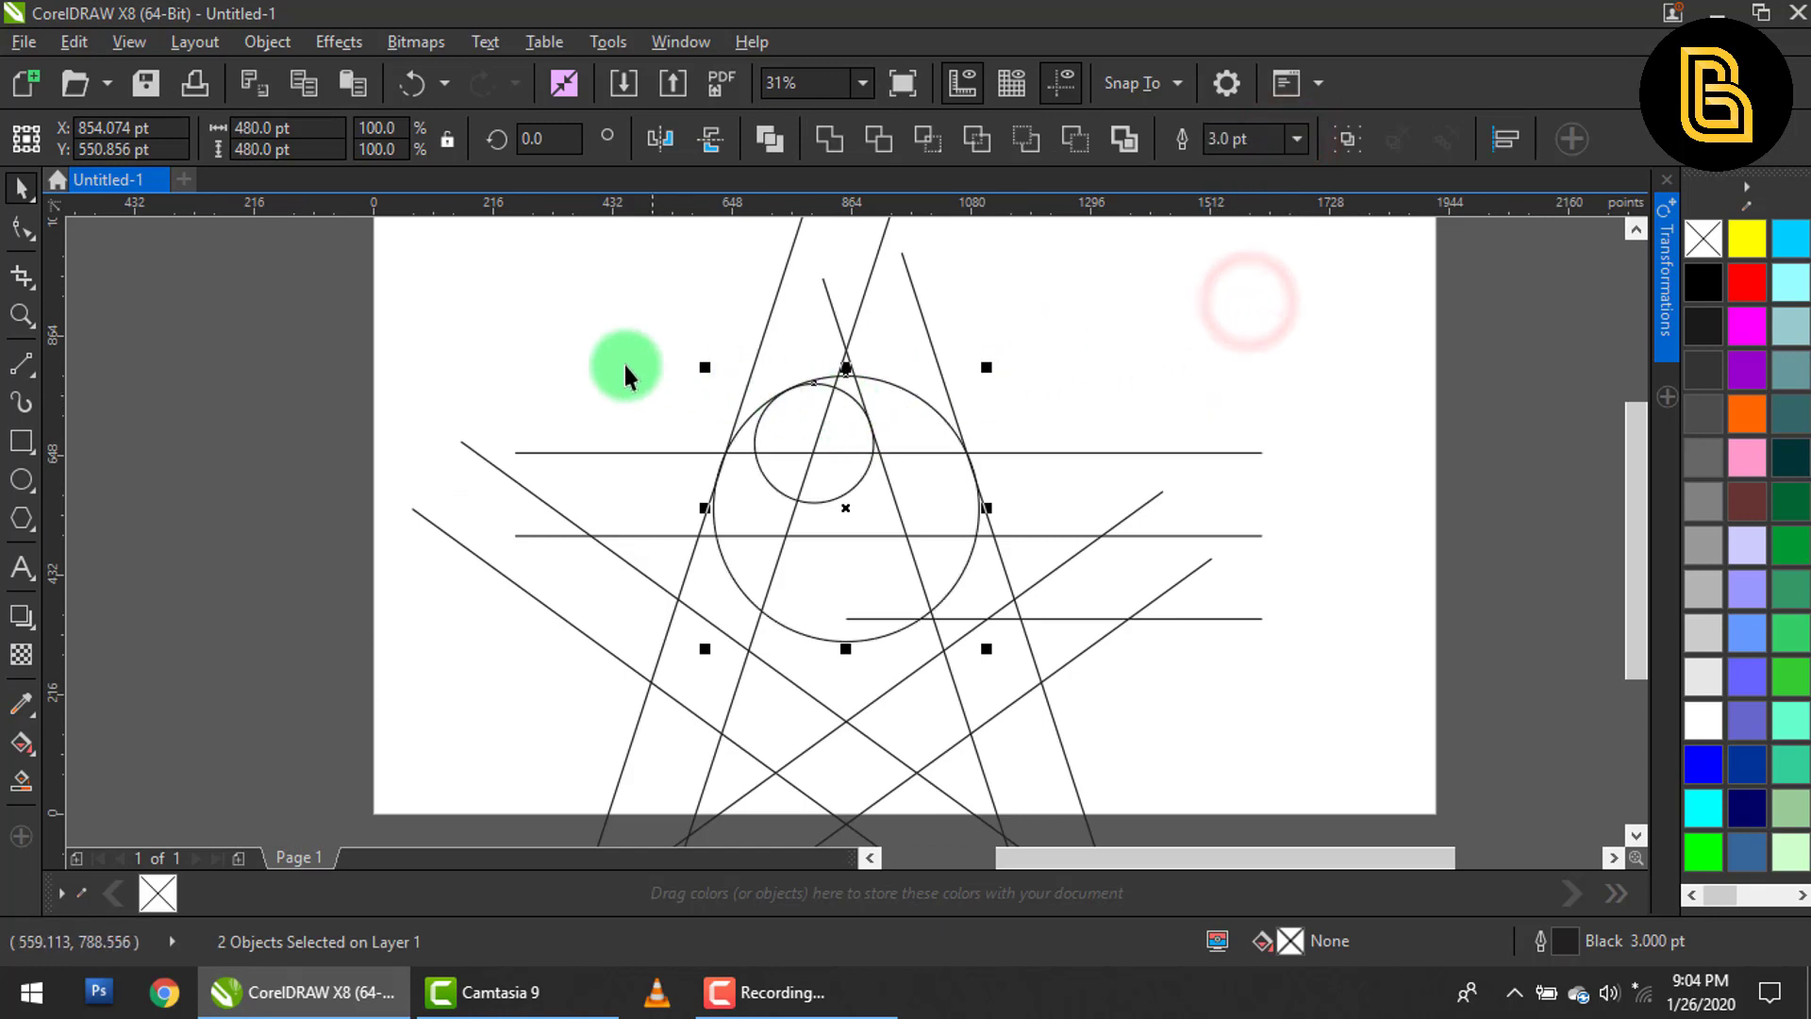
Nudge the small circle upward so its centre sits at about X 796, Y 671 pt.
left_click(550, 311)
scroll(844, 413, "up", 1)
left_click(855, 401)
scroll(832, 375, "up", 1)
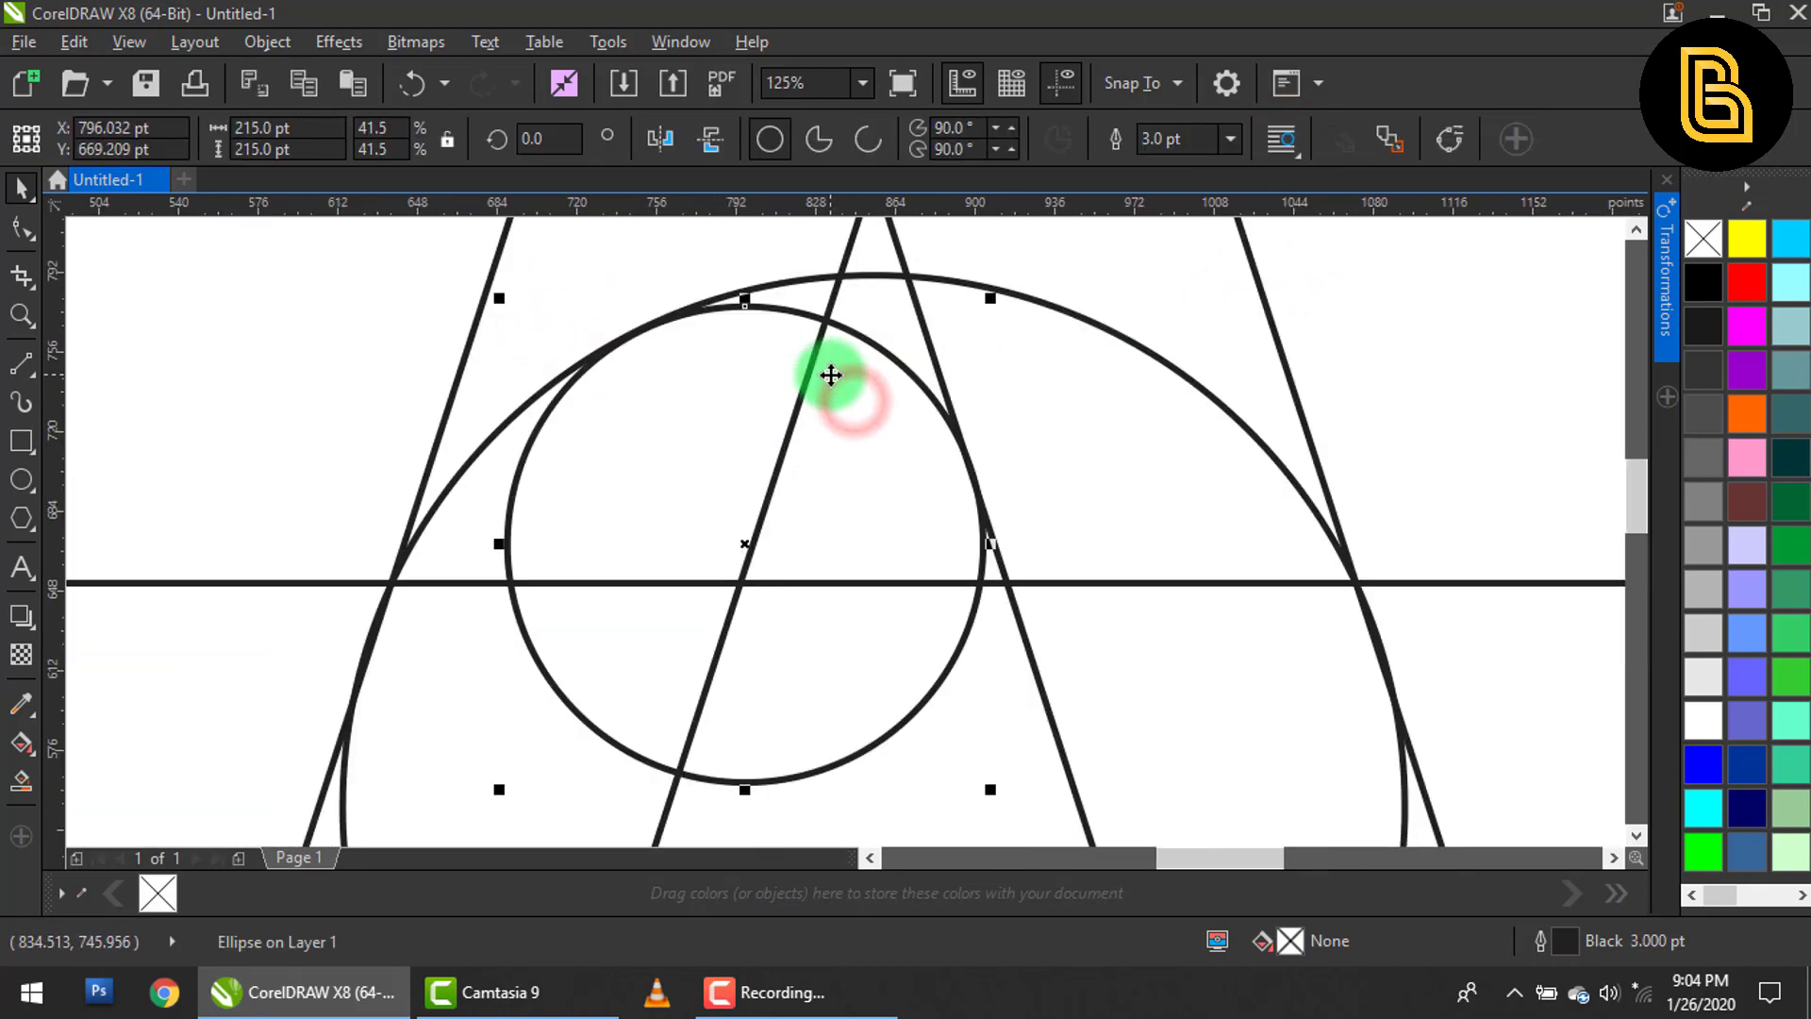
key("Up")
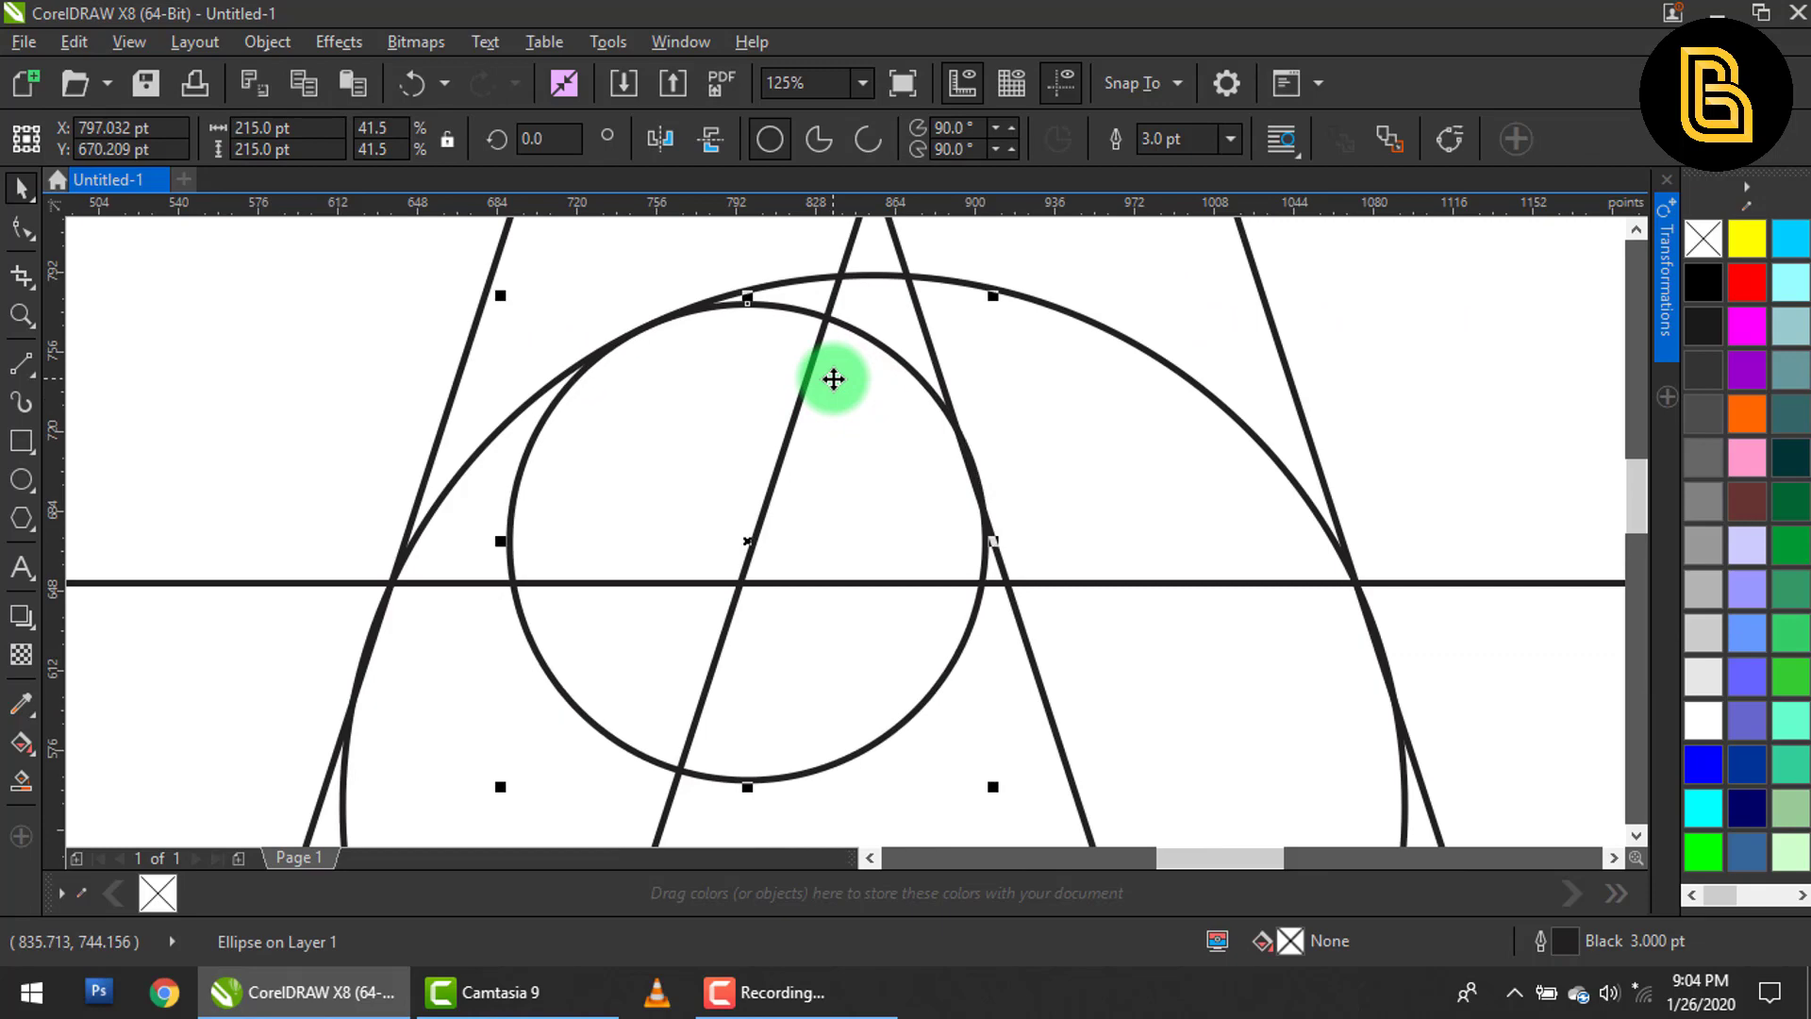
key("Up")
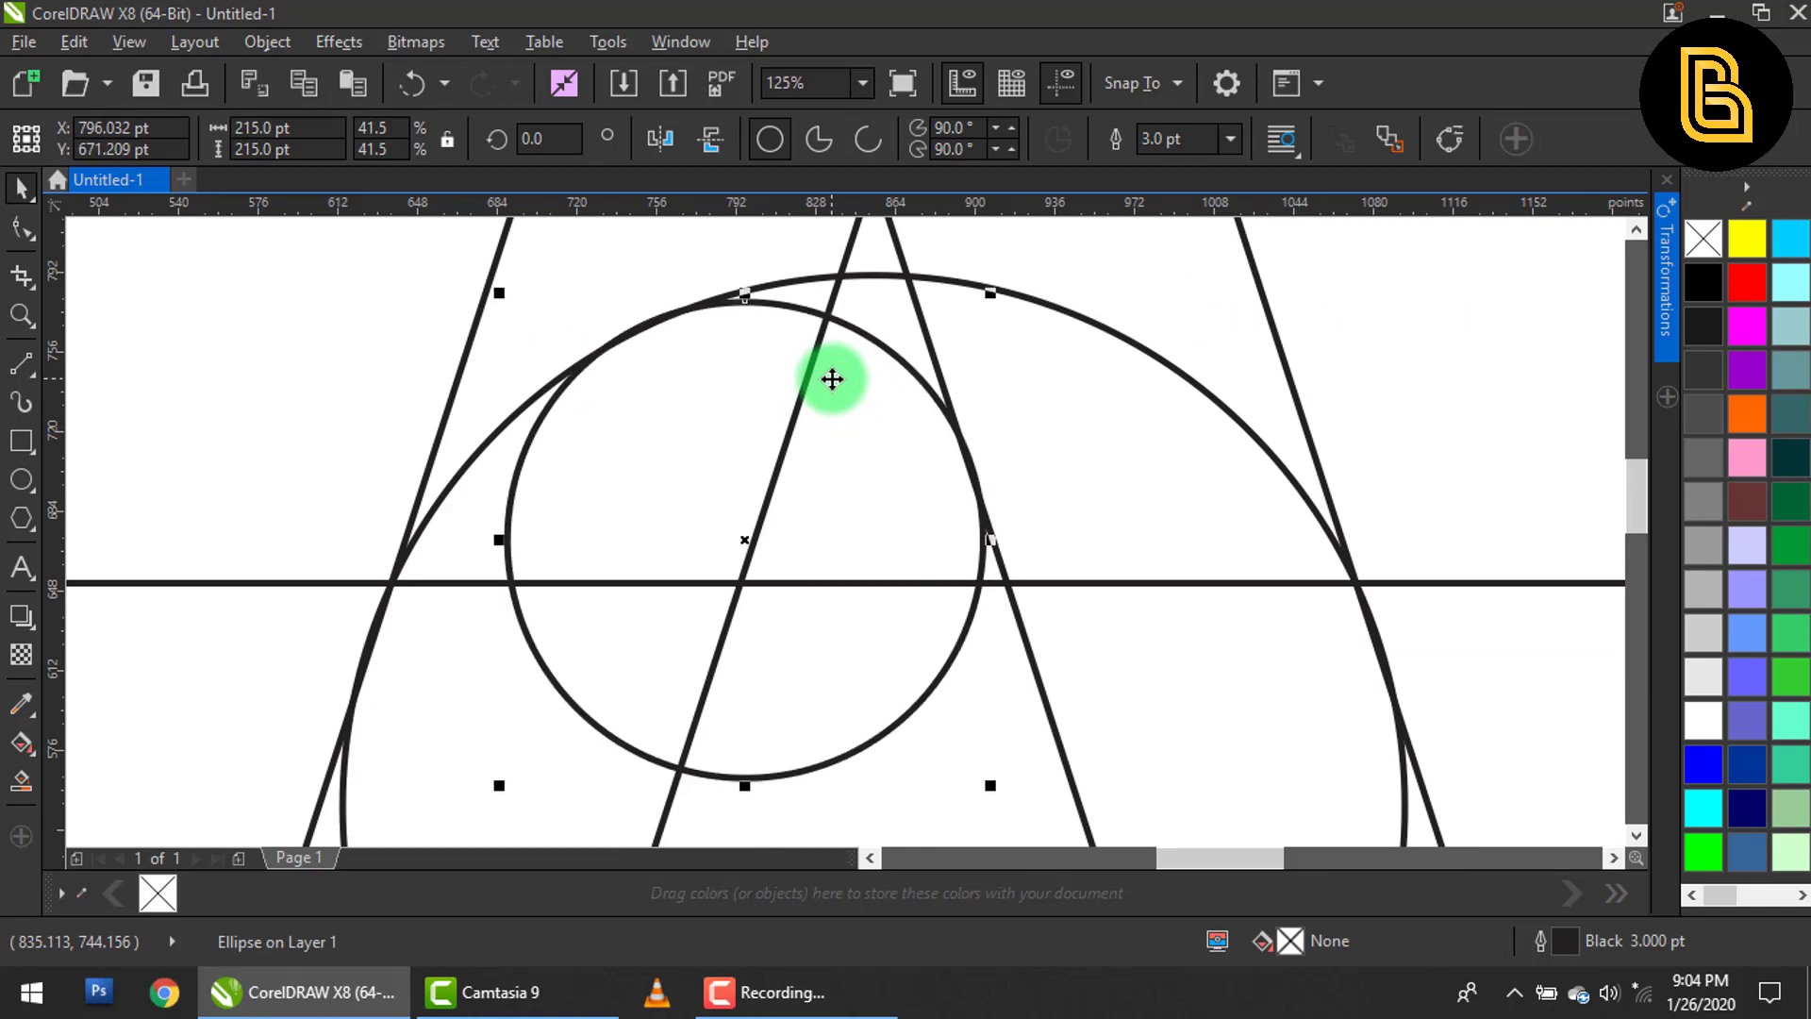
scroll(829, 404, "down", 2)
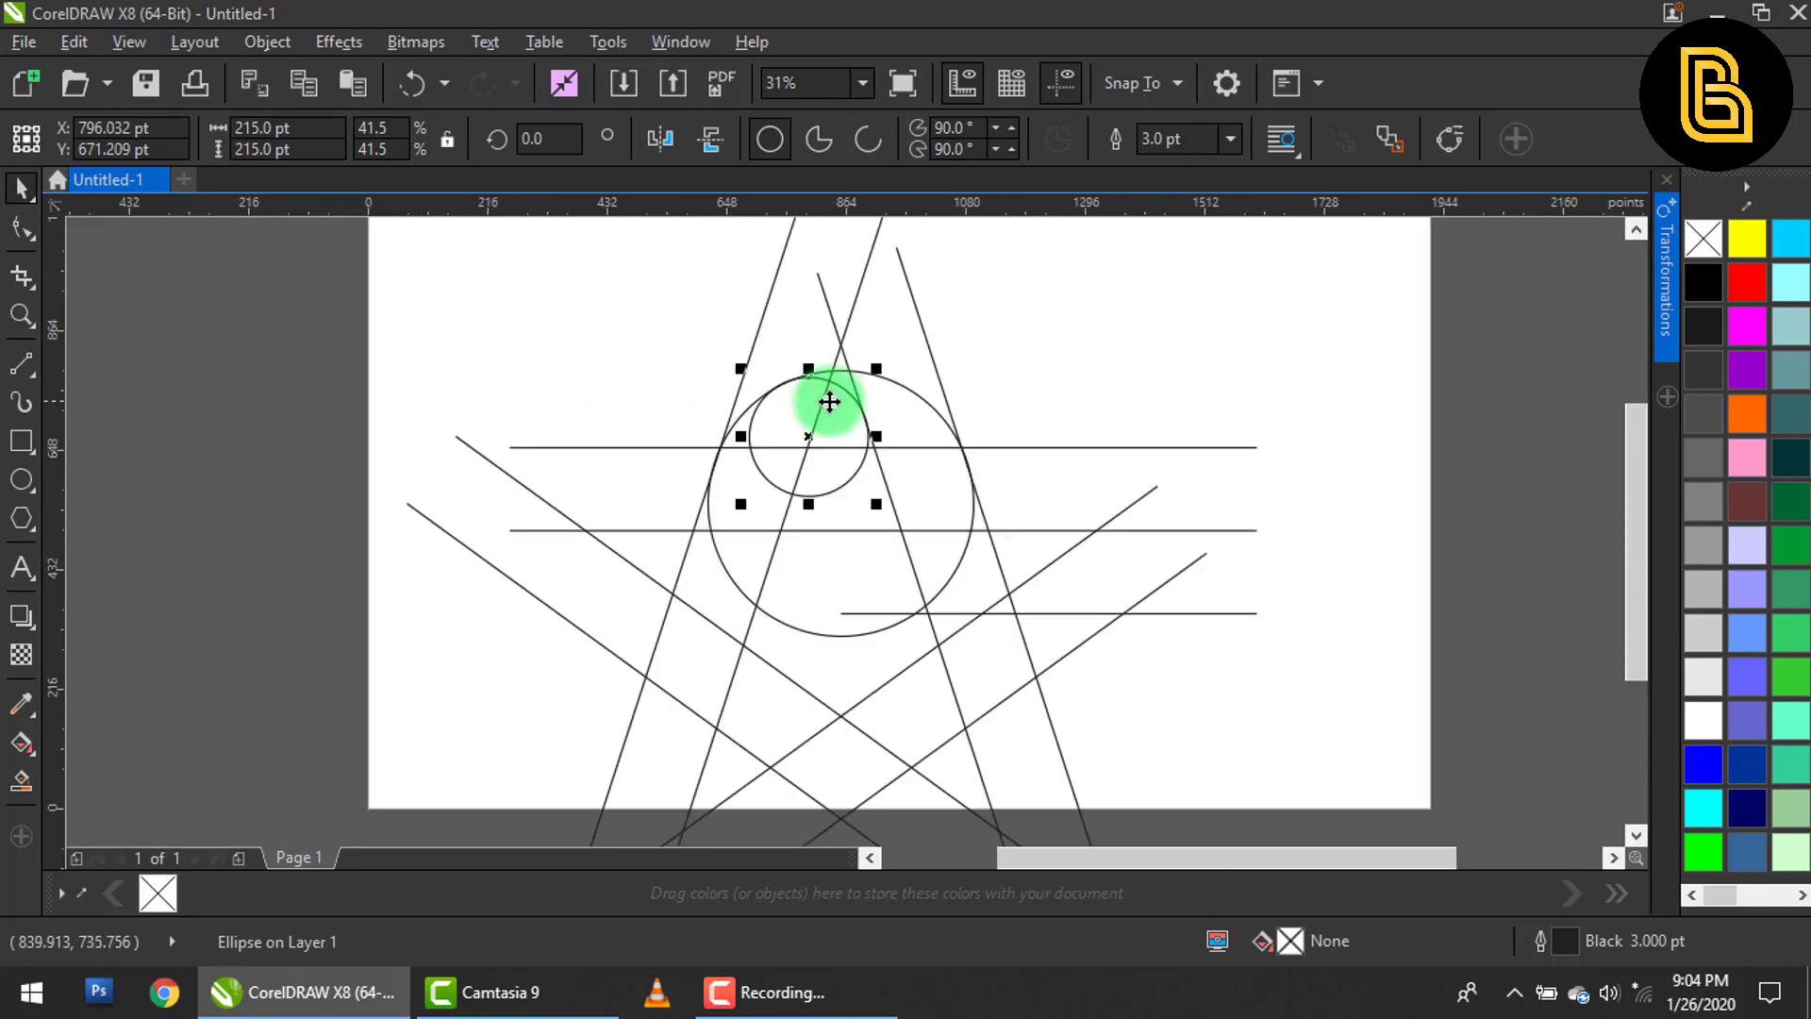
With Virtual Segment Delete, remove the slanted line piece inside the small circle and the circle's side arcs just above the upper horizontal line.
left_click_drag(825, 456, 817, 366)
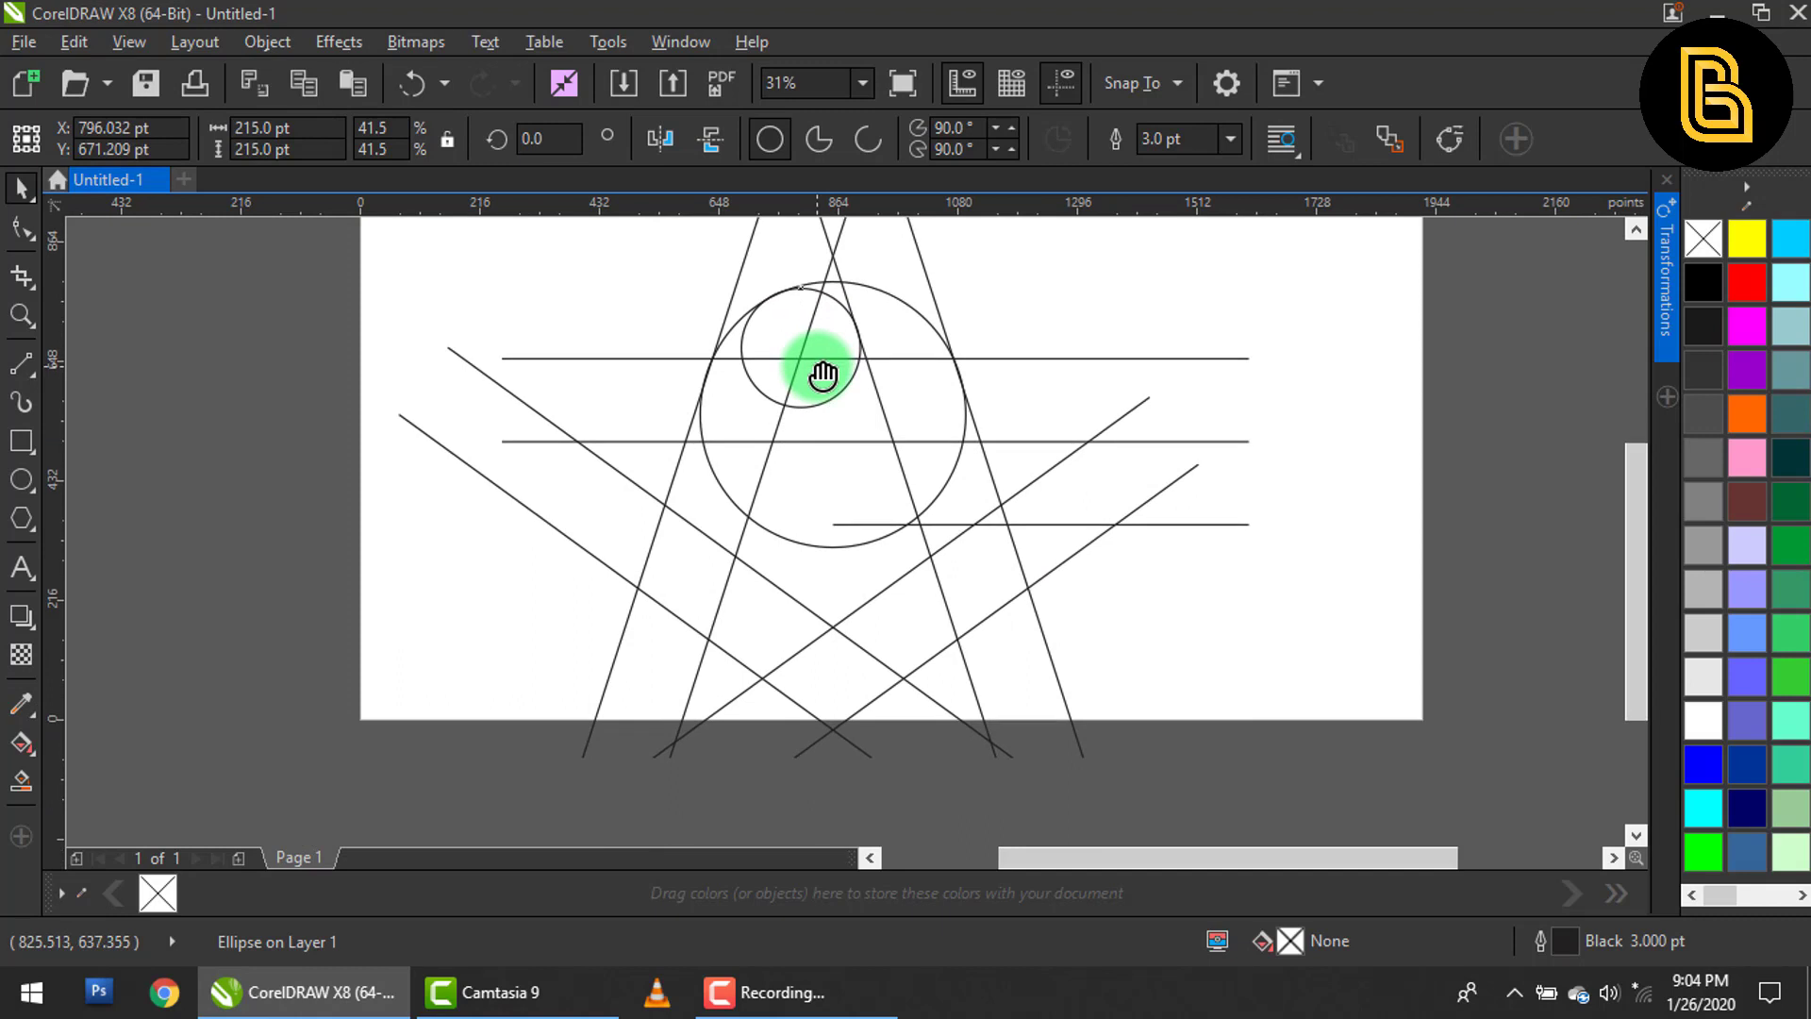
left_click(21, 287)
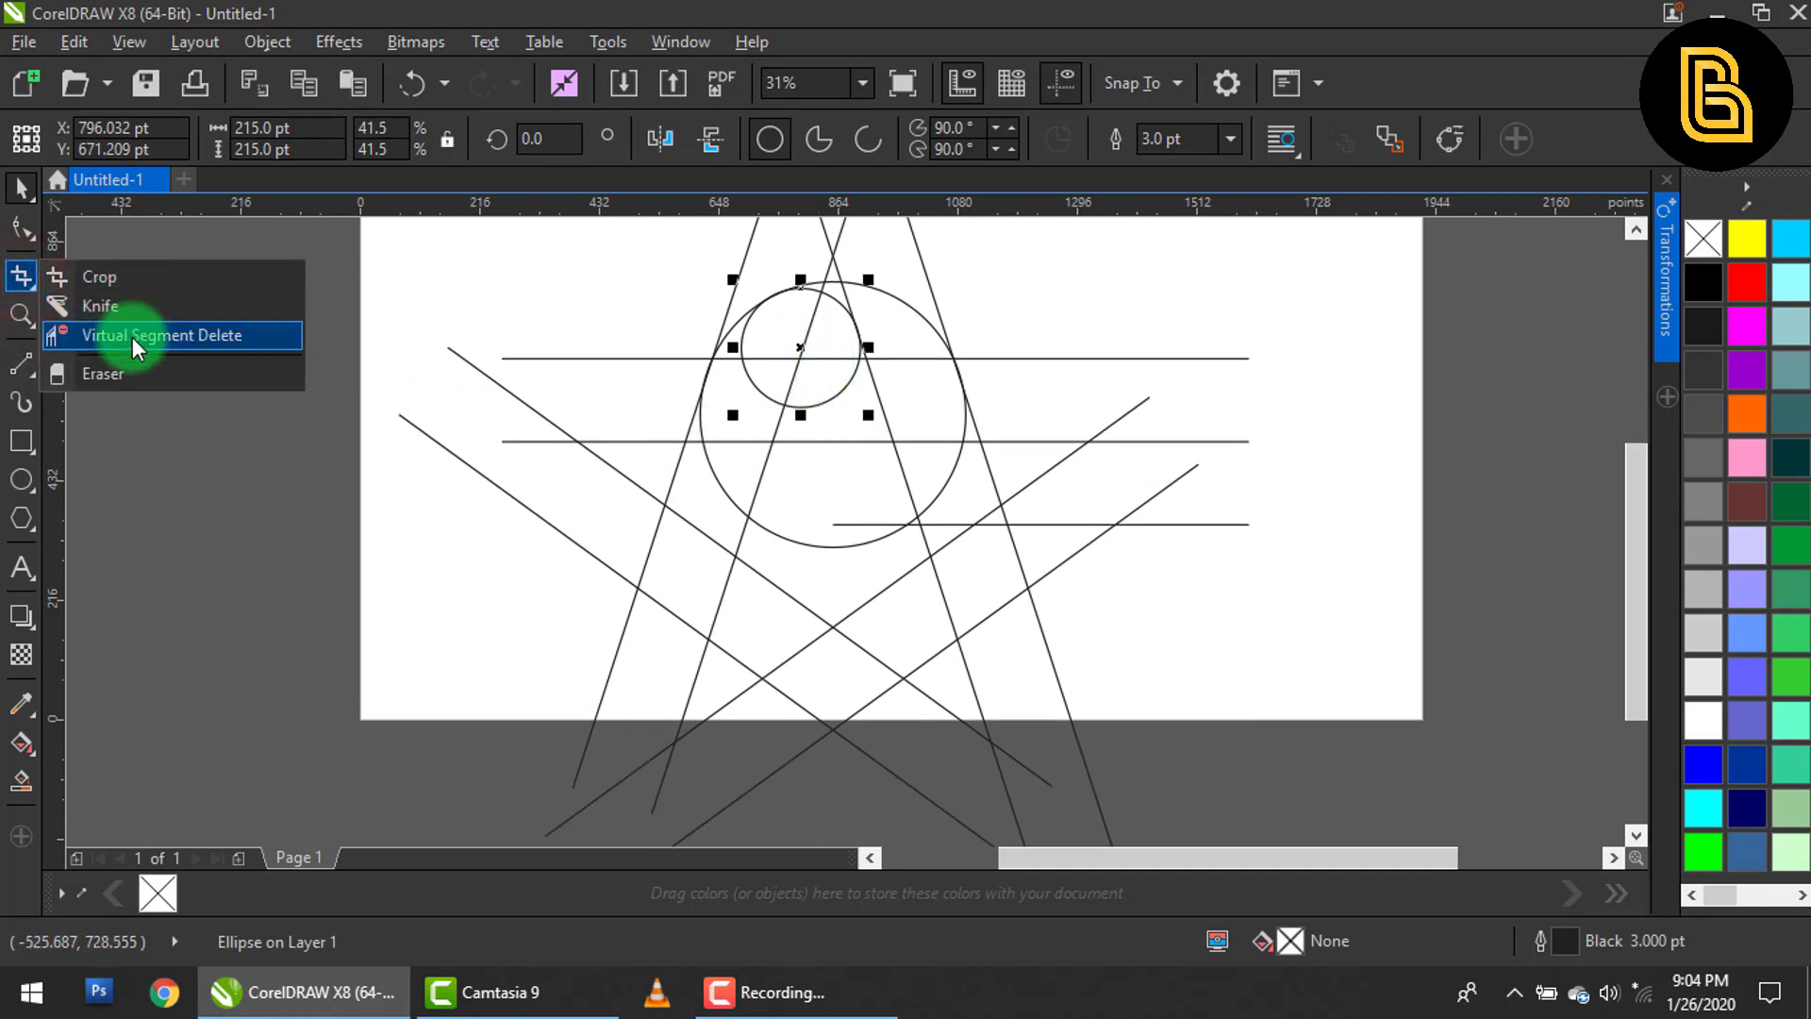
left_click(133, 338)
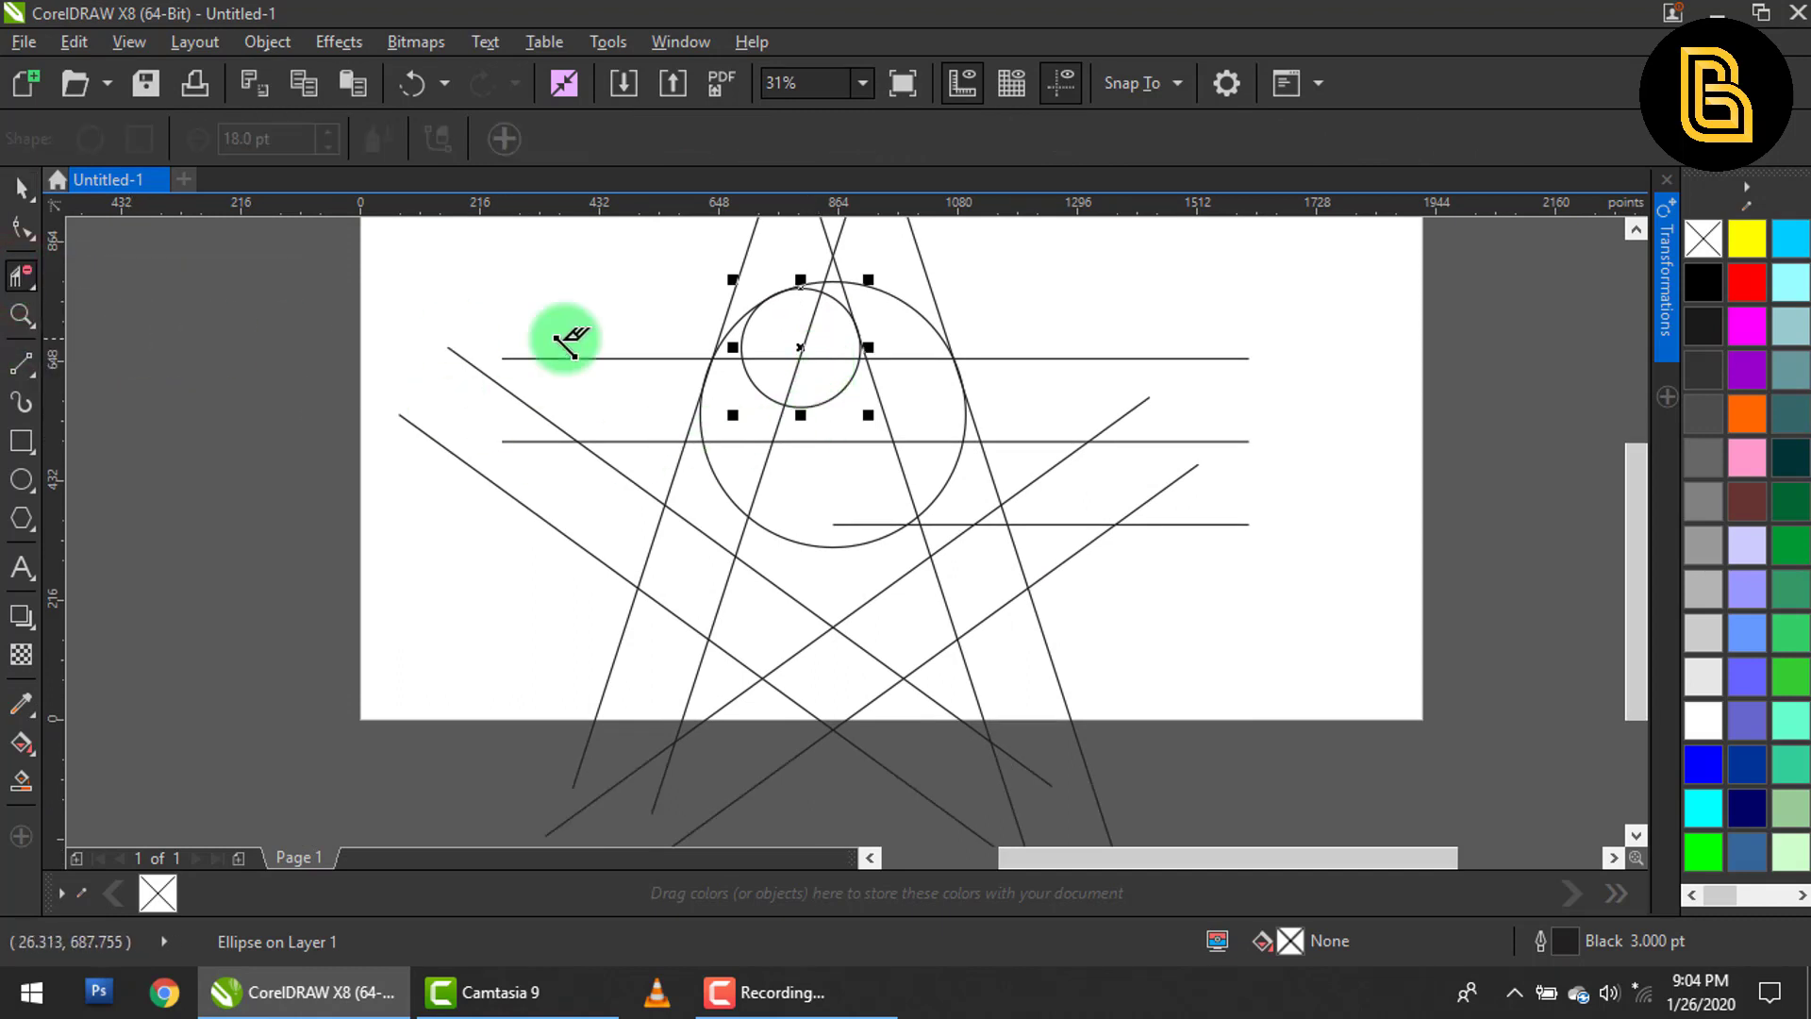
left_click(808, 330)
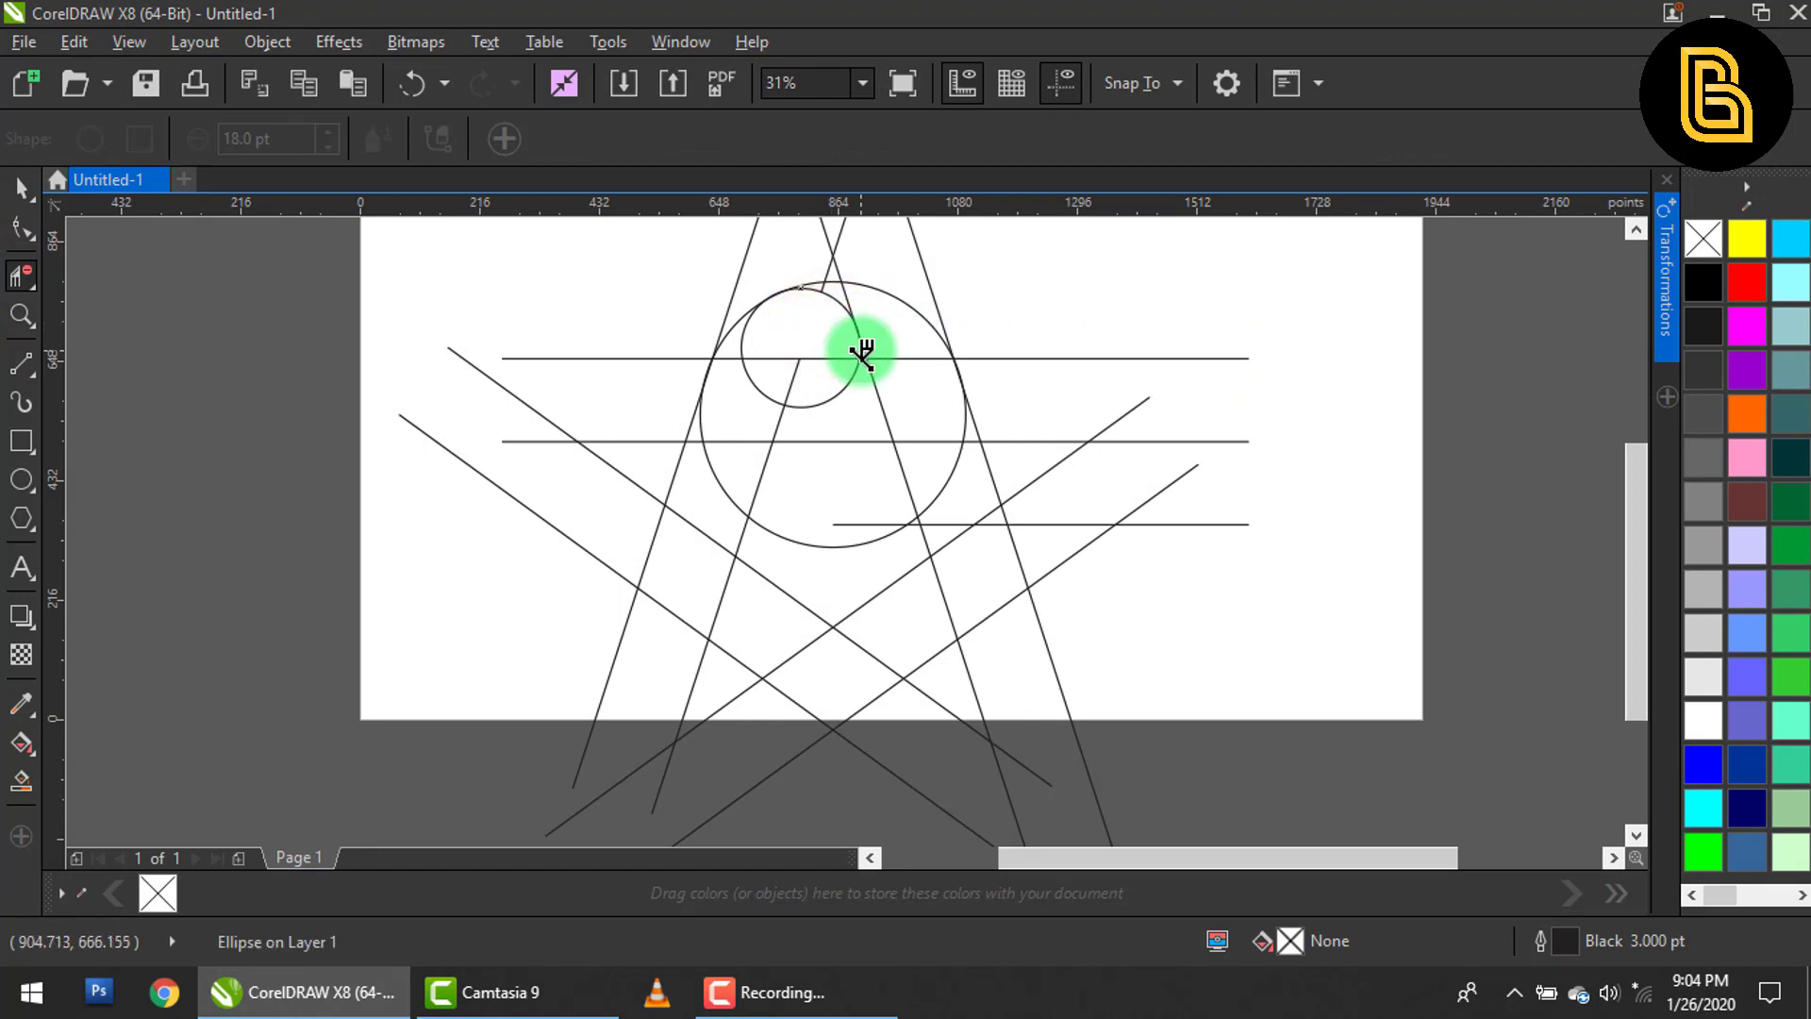
left_click(742, 340)
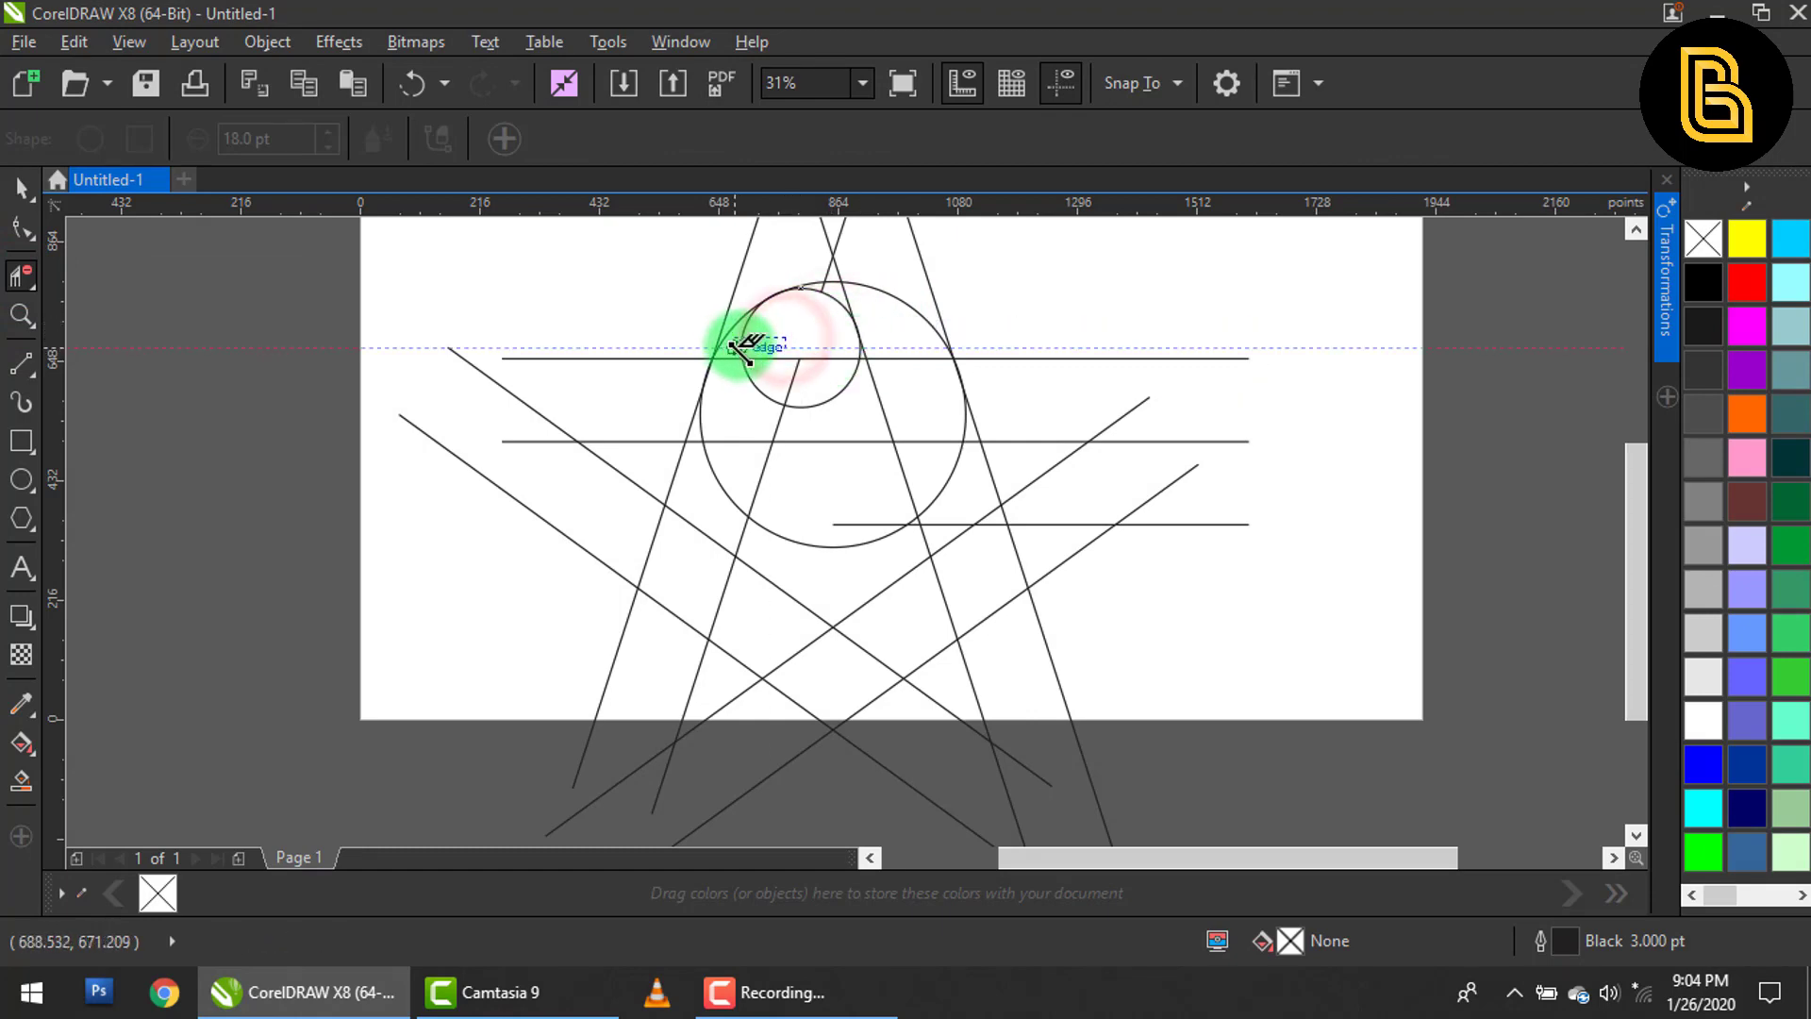
scroll(860, 330, "up", 3)
left_click(852, 396)
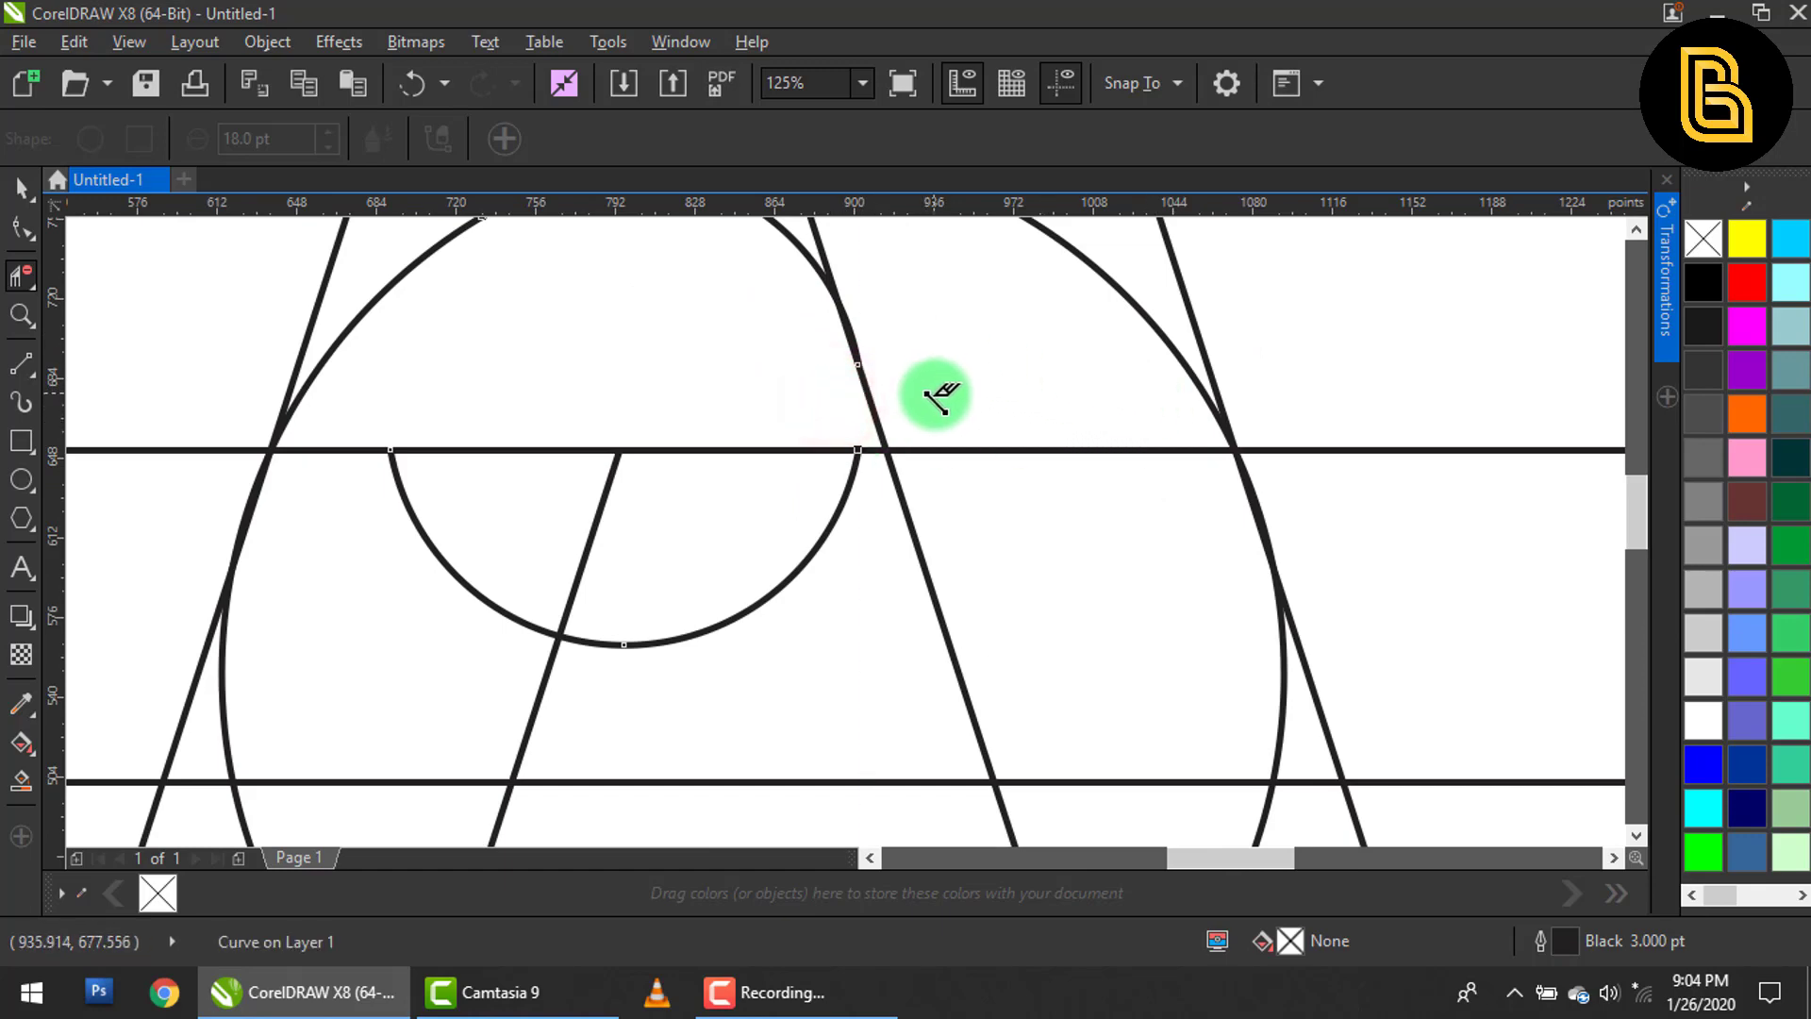
Delete the slanted line pieces in the gap between the tops of the small and large circles.
scroll(953, 408, "down", 2)
left_click(890, 311)
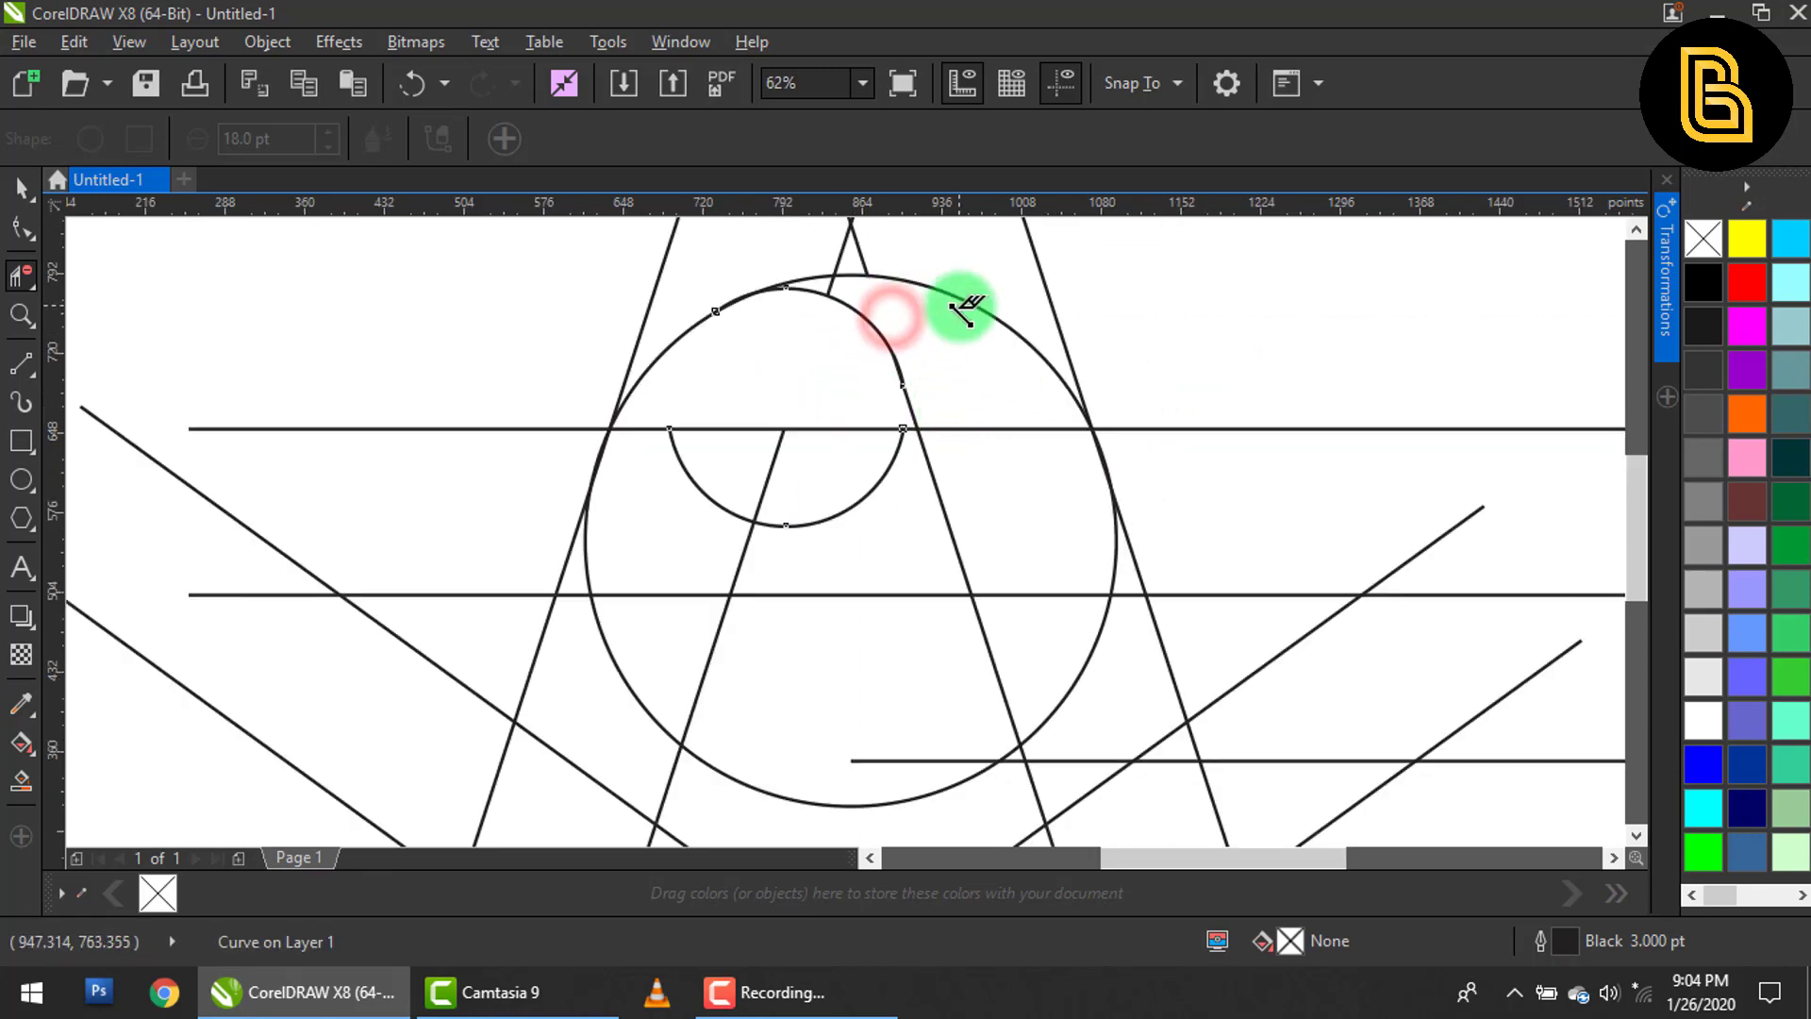
scroll(852, 285, "up", 2)
left_click_drag(845, 283, 796, 274)
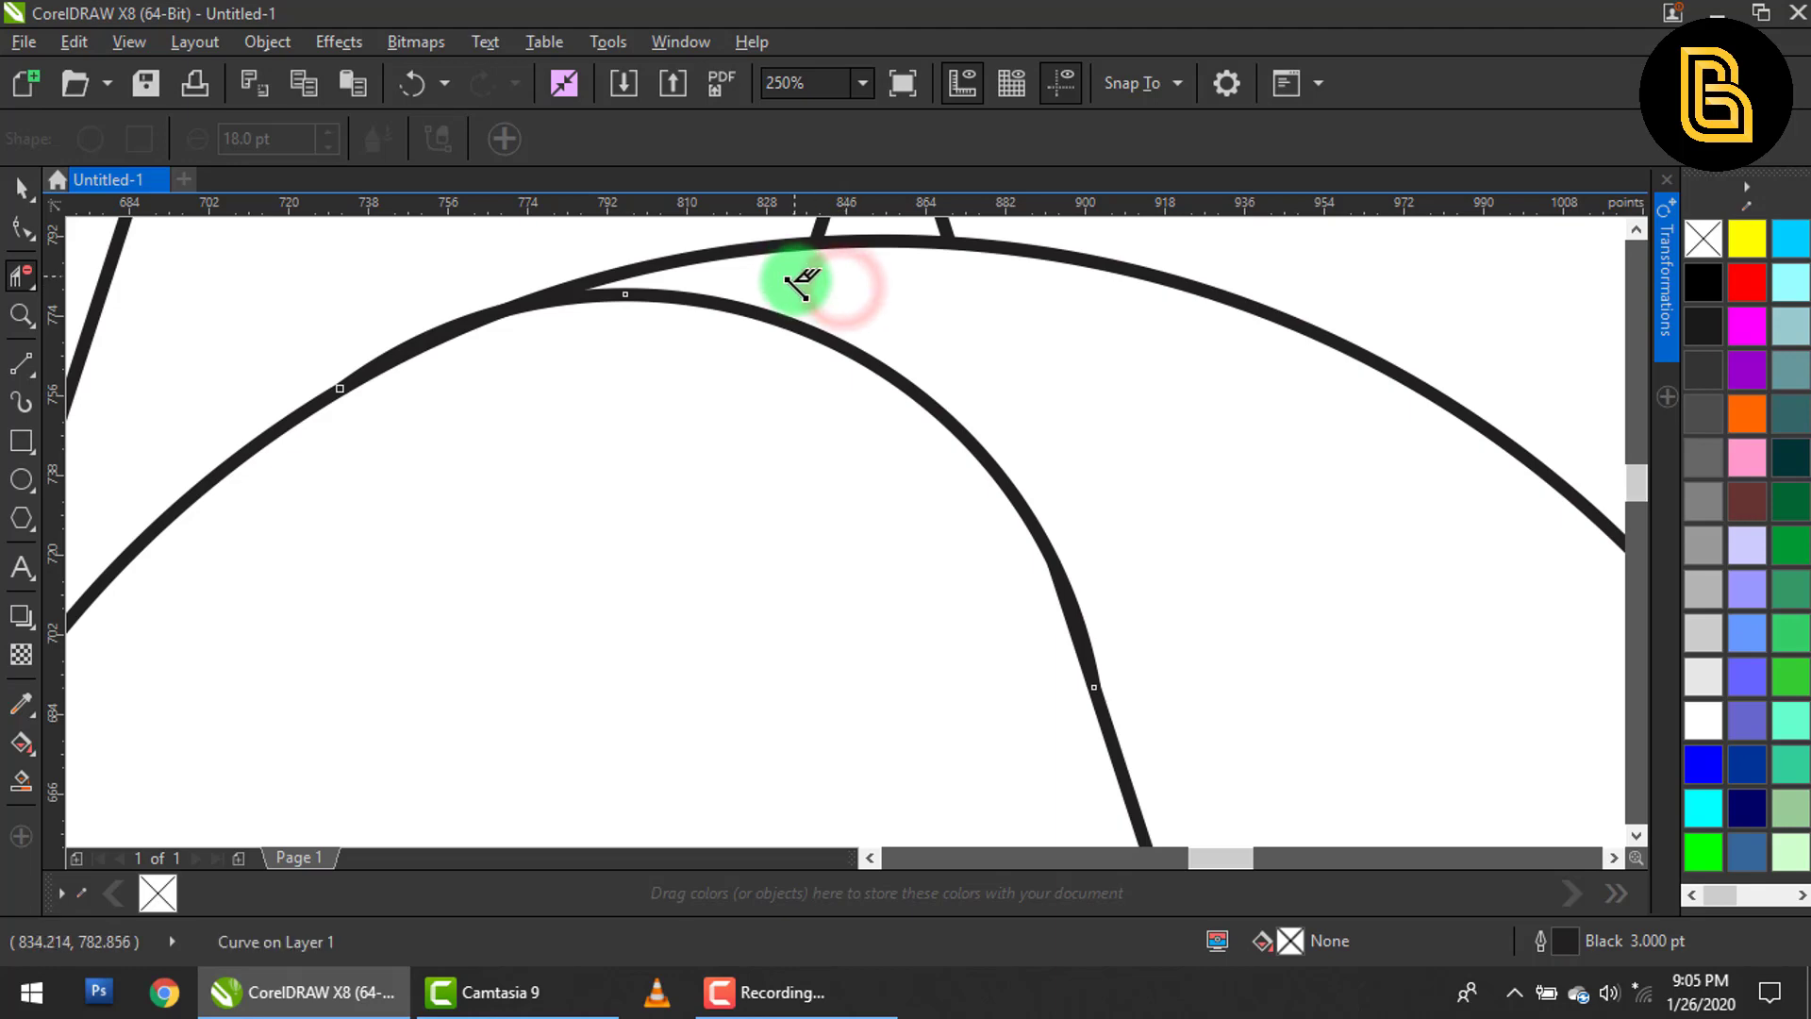
Delete the upper and middle horizontal segments and the large circle's arc lying between the two right-hand slanted lines.
scroll(804, 274, "down", 2)
left_click_drag(1002, 424, 1043, 518)
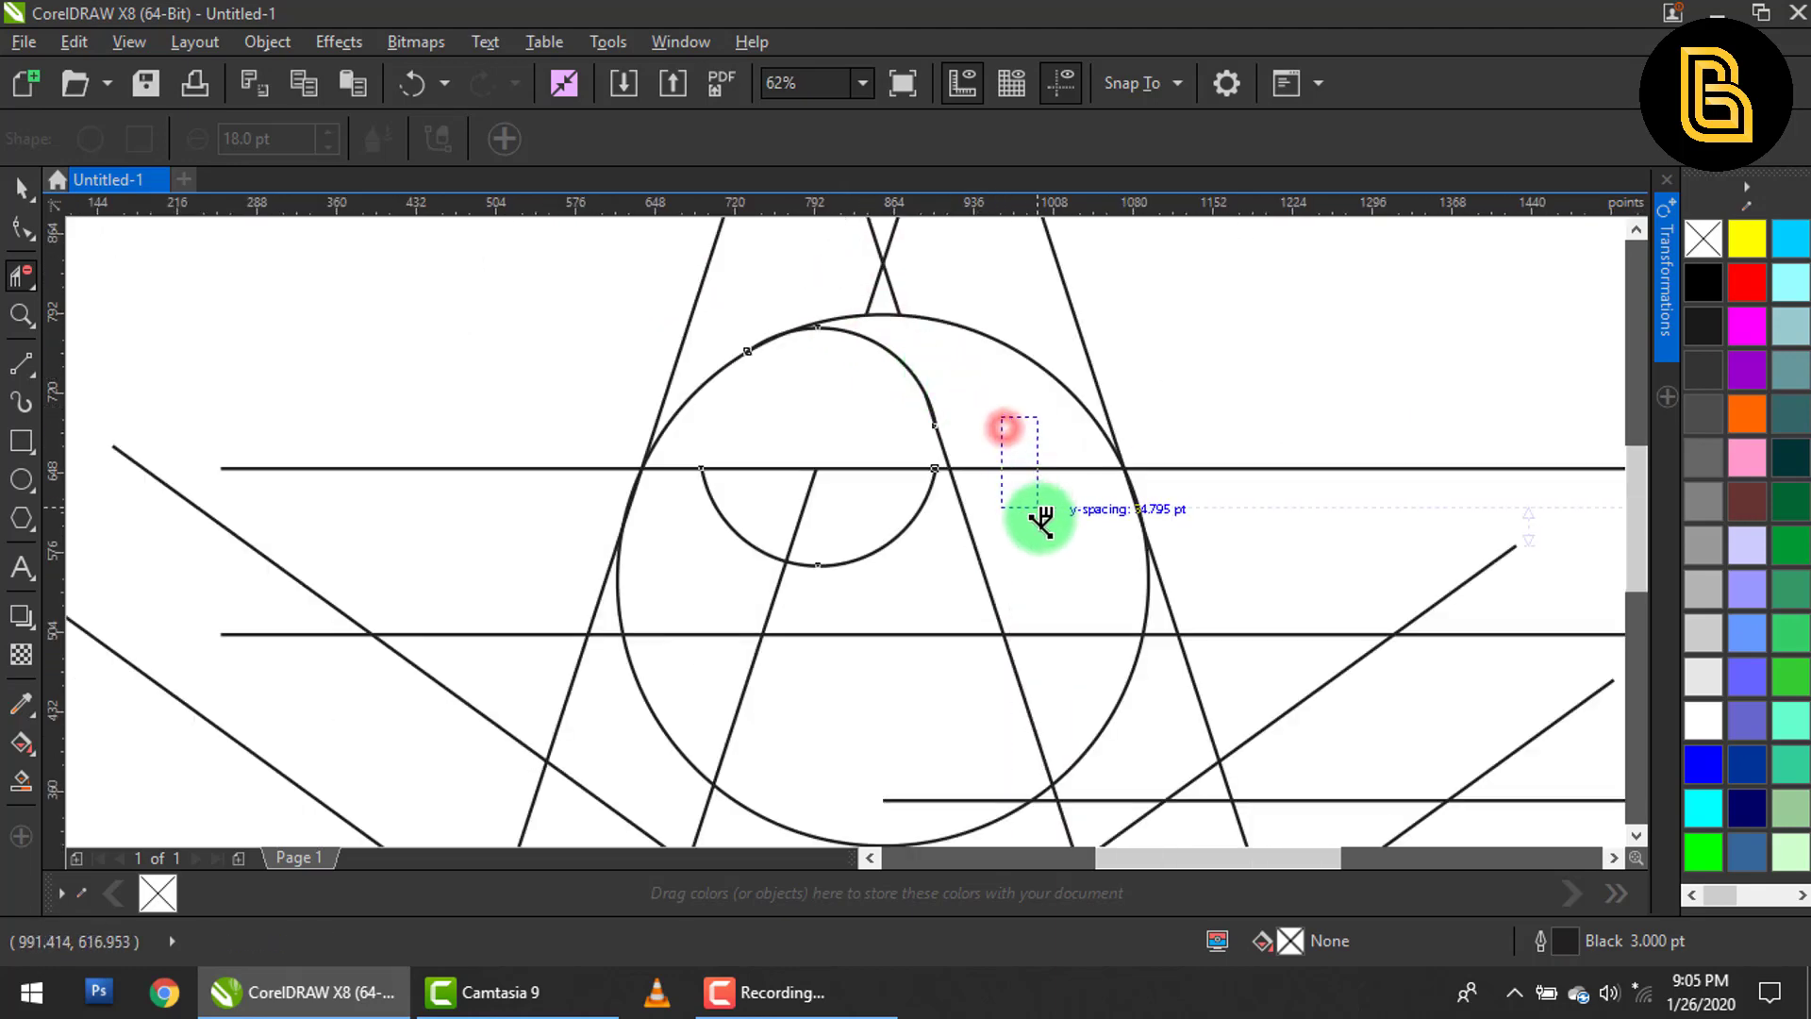
left_click(1083, 586)
left_click_drag(1116, 623, 1151, 665)
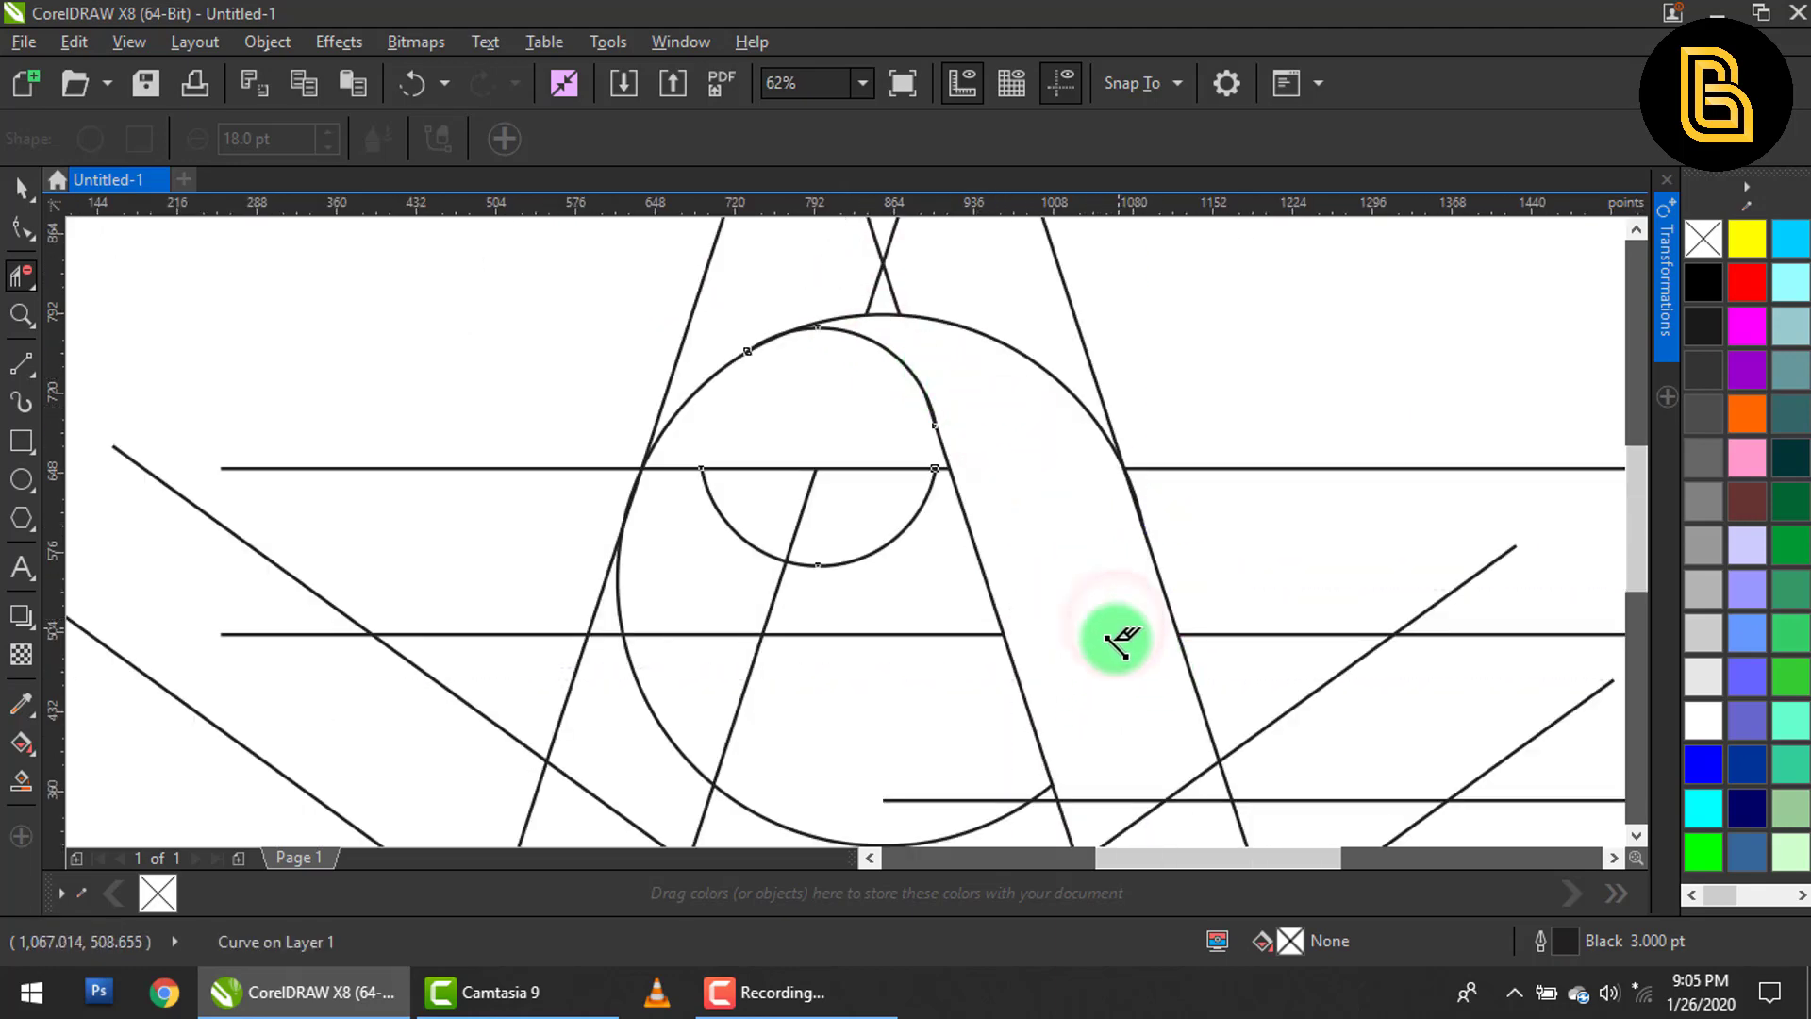
Delete the lower horizontal segment between the right-hand slanted lines and check the small arc's junction with the inner slanted line.
scroll(1096, 693, "down", 1)
scroll(1103, 700, "up", 2)
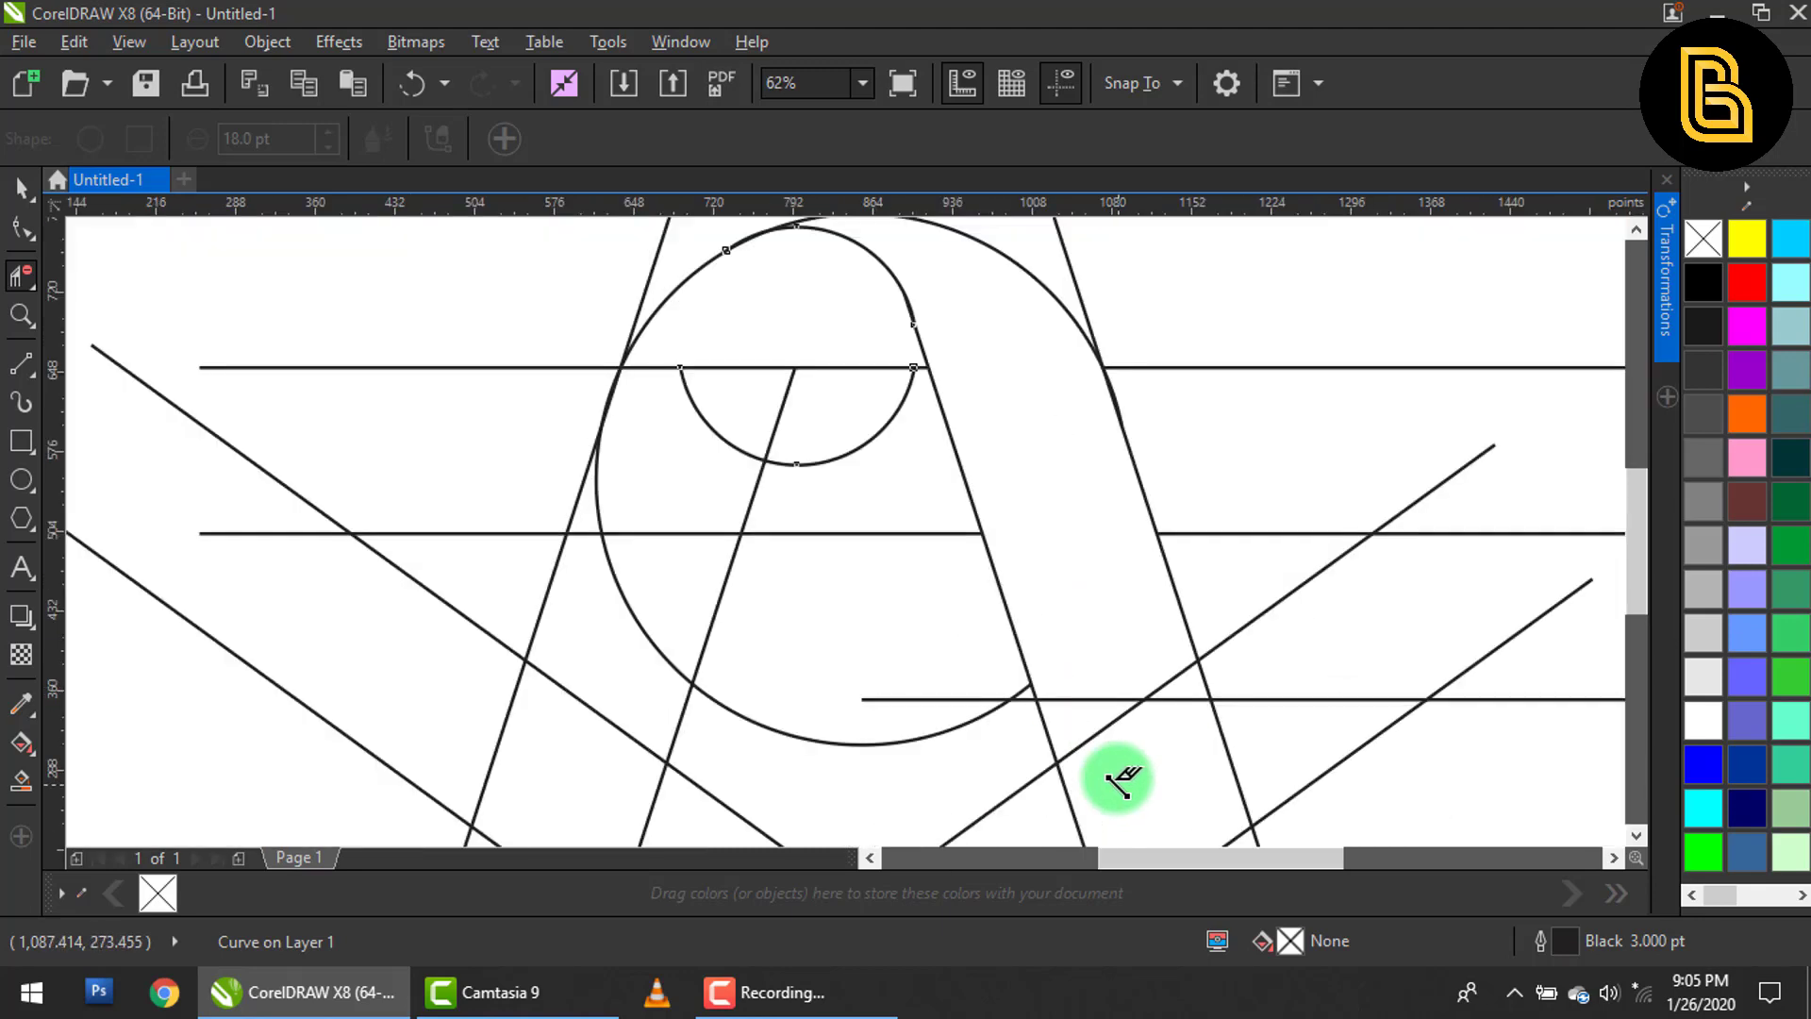
left_click(1068, 565)
scroll(1066, 654, "down", 2)
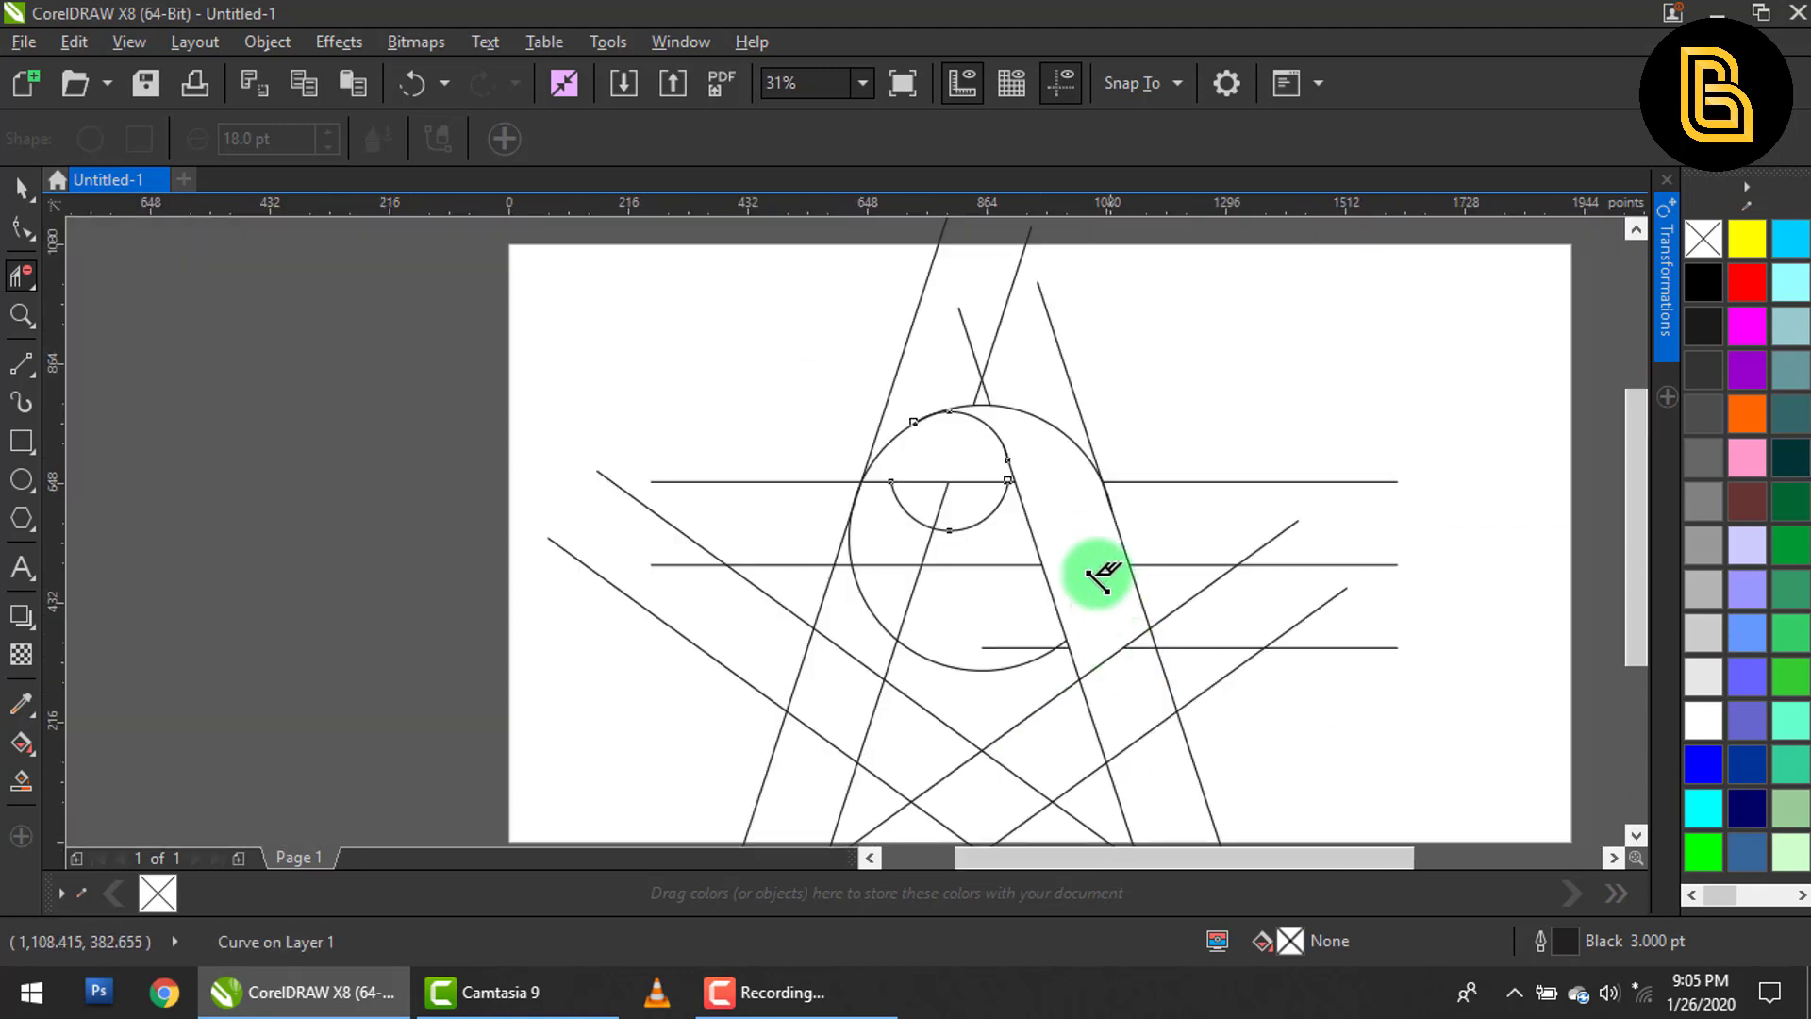
scroll(1035, 469, "up", 1)
scroll(984, 484, "up", 1)
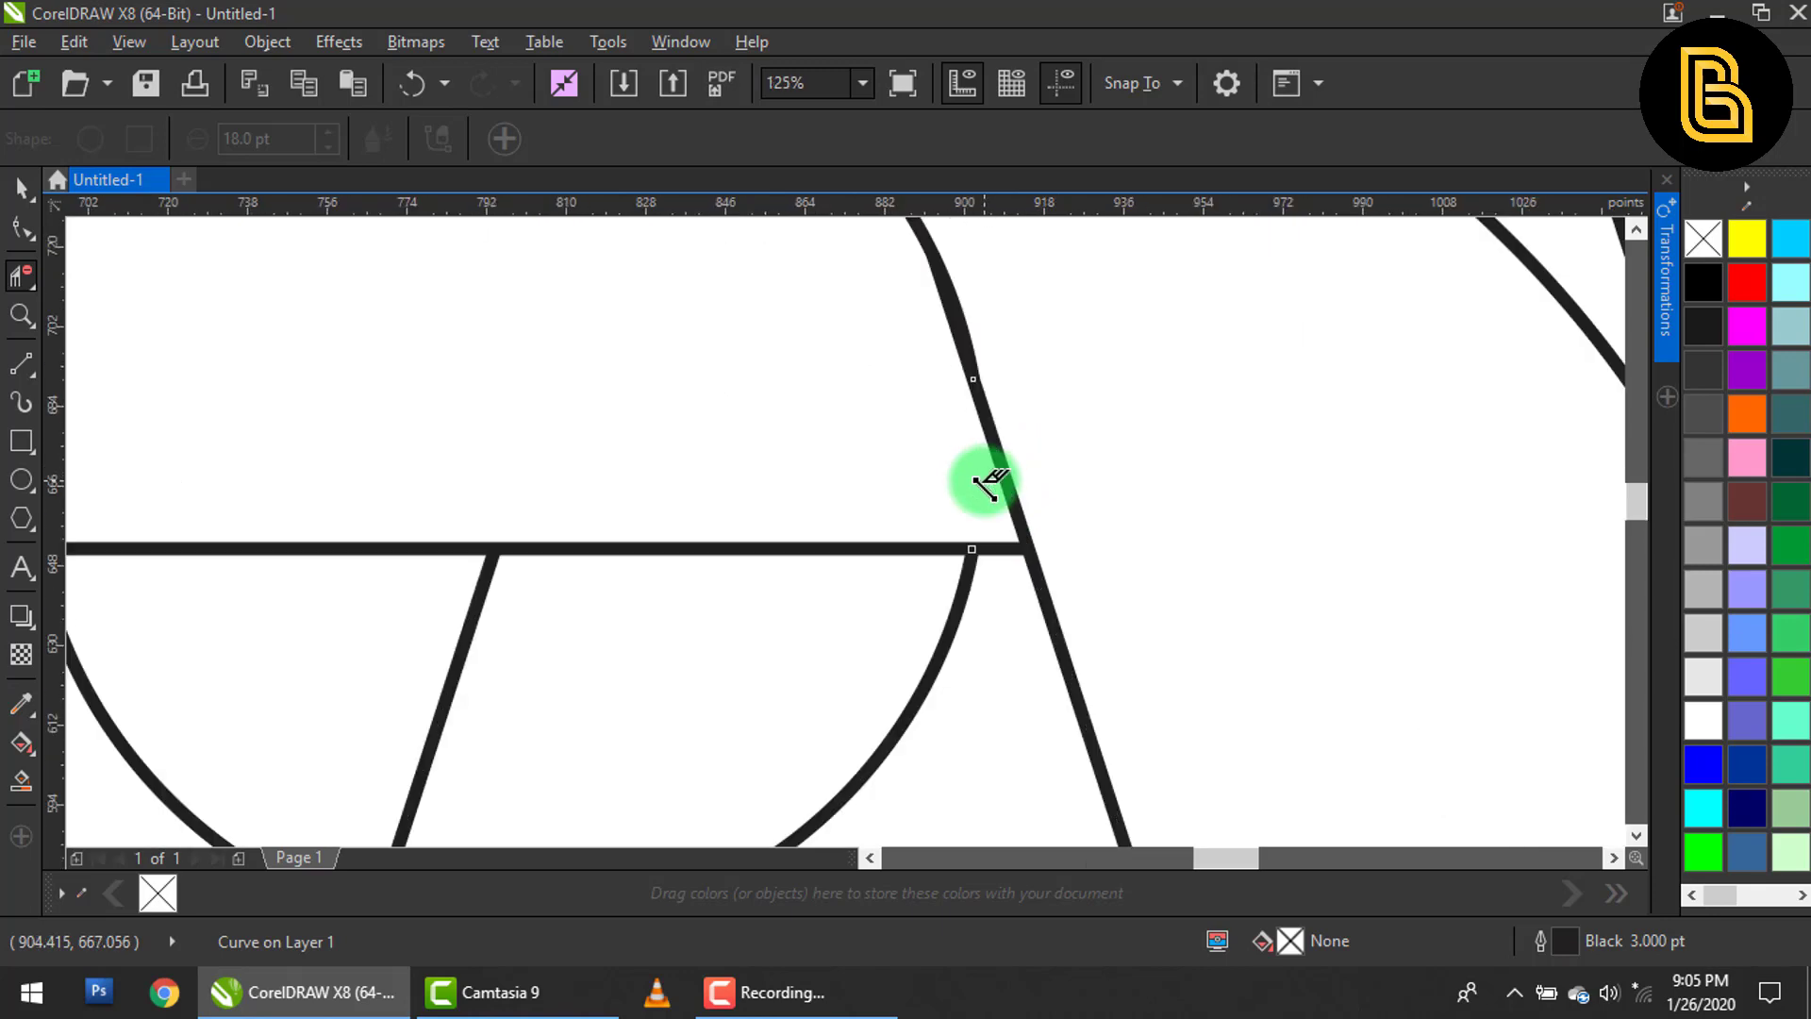
scroll(991, 490, "down", 2)
scroll(995, 457, "up", 3)
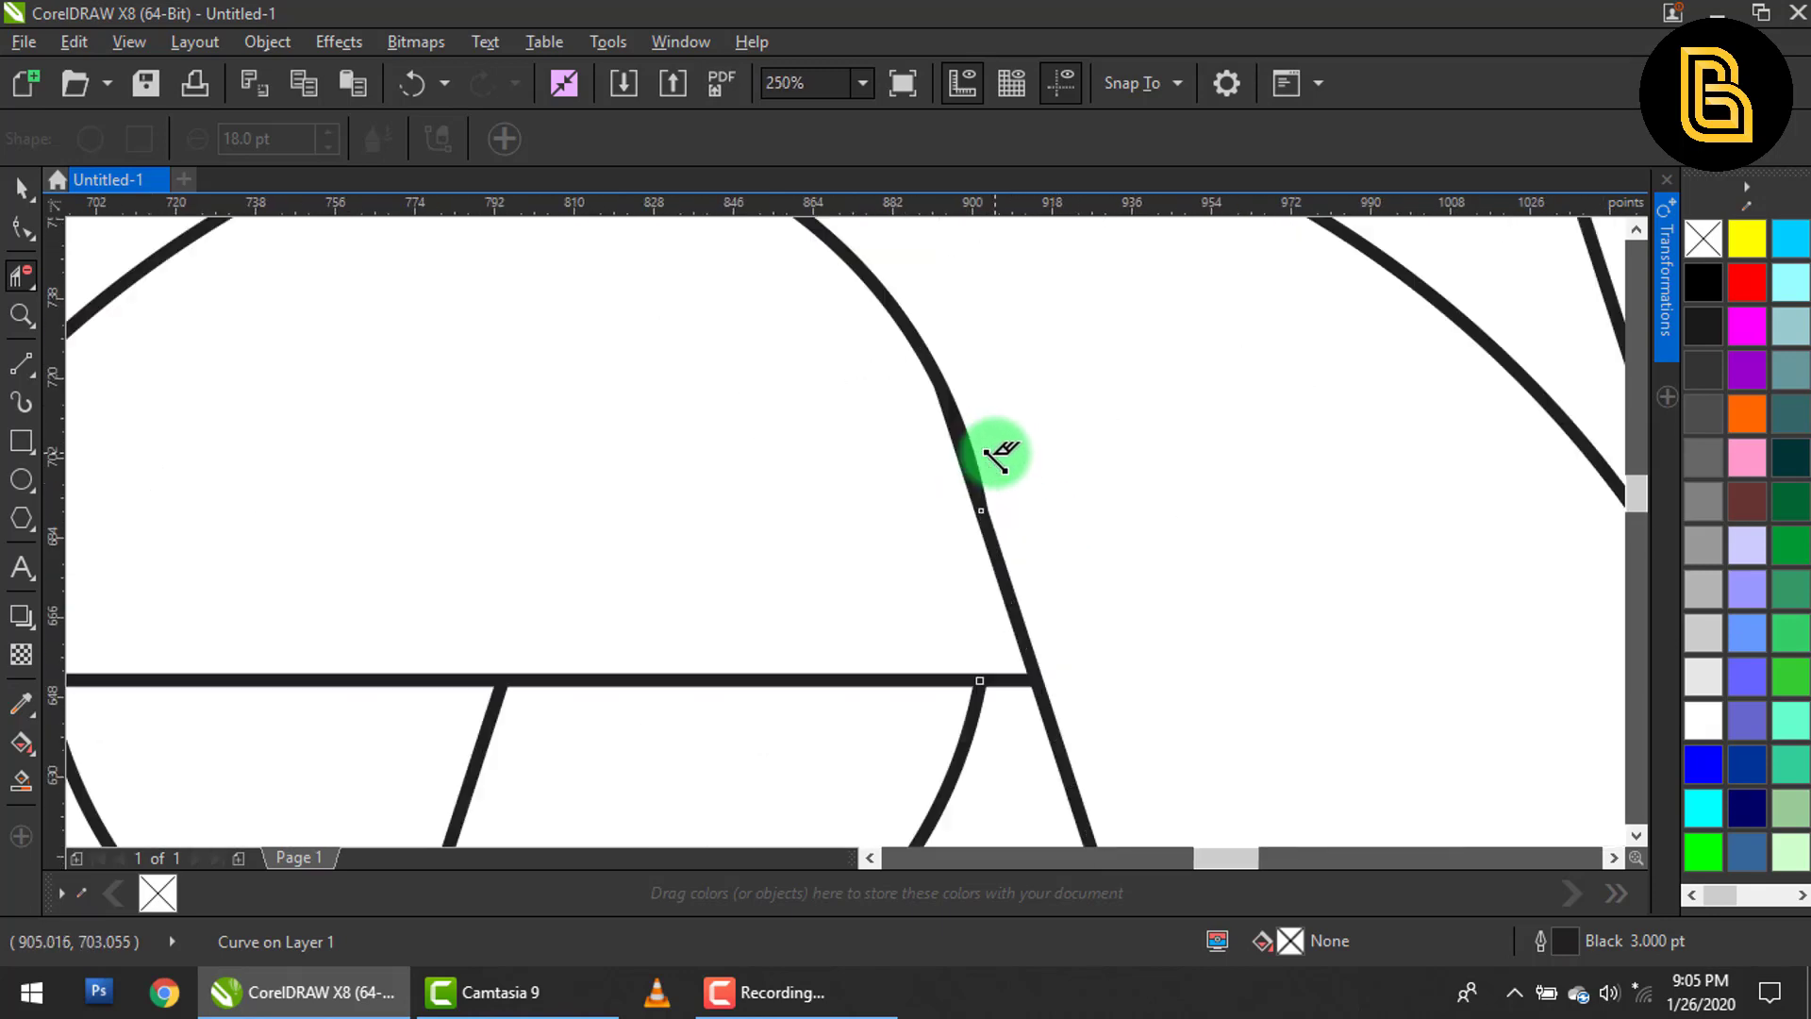
left_click(935, 437)
scroll(982, 441, "down", 2)
scroll(1002, 451, "down", 1)
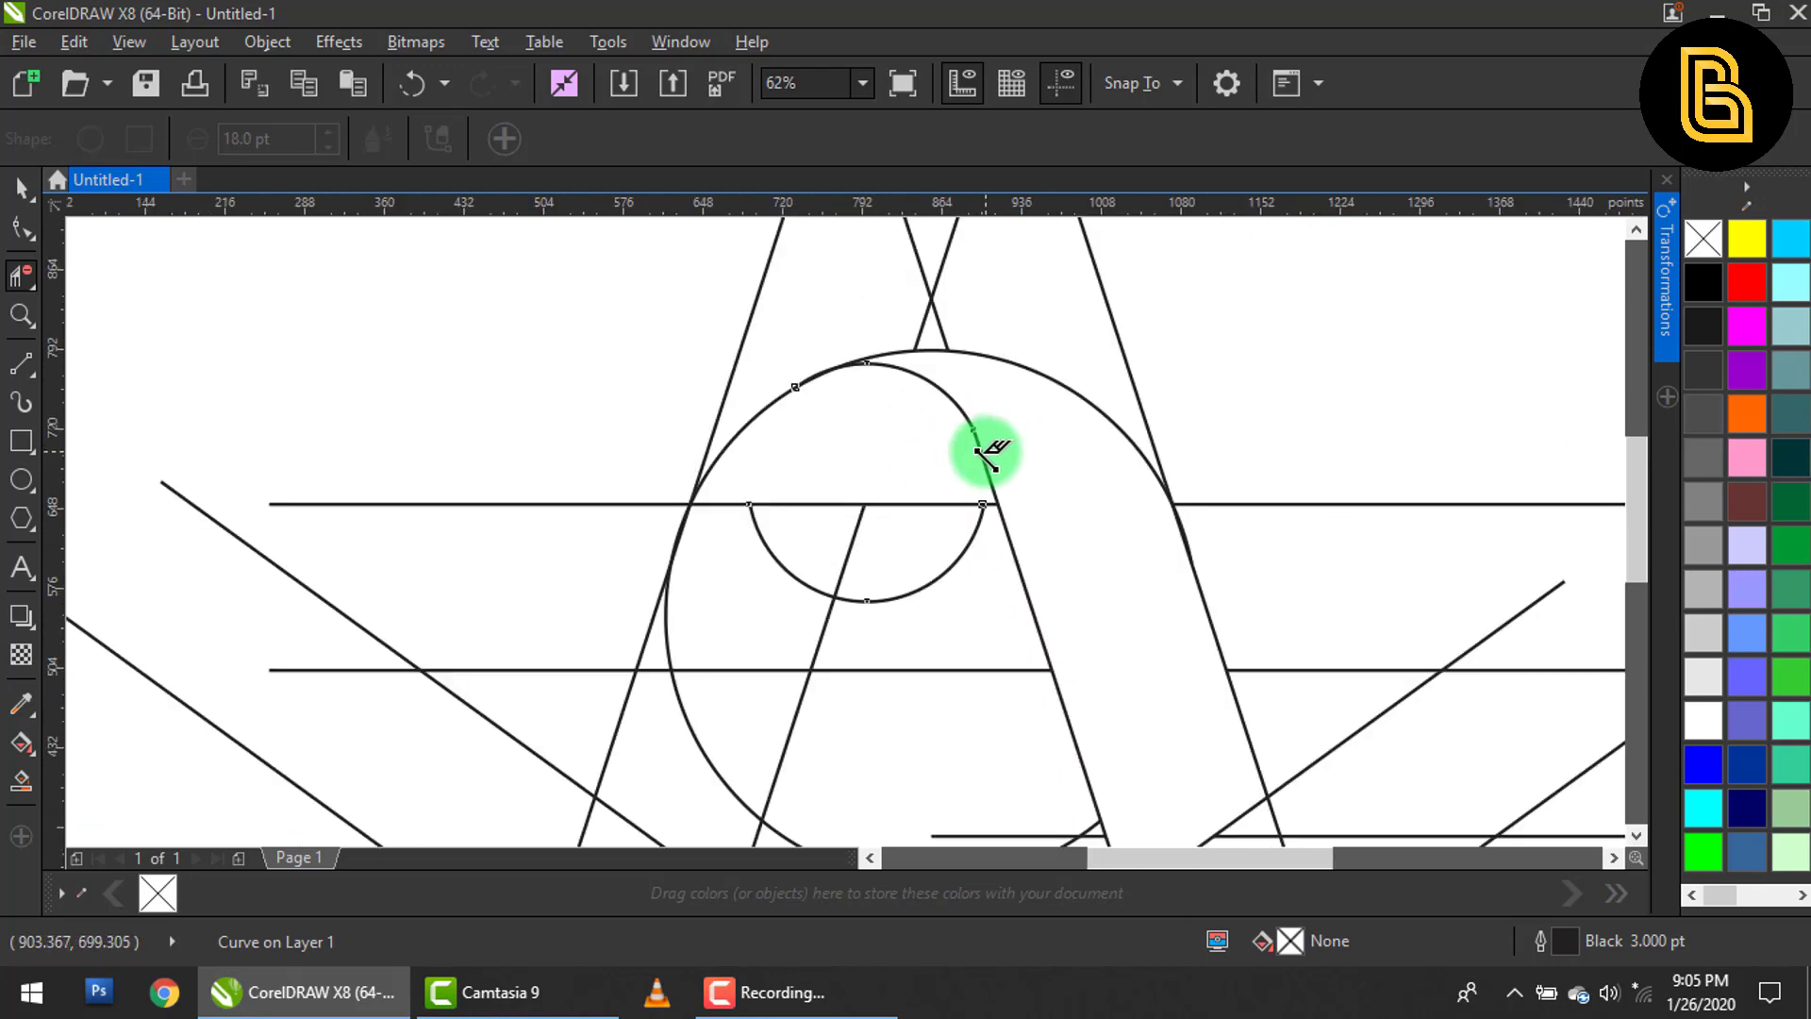
Smart-fill the circular cap above the upper horizontal line and the curved strip beside it in sky blue with a 0.5 pt outline.
left_click(21, 781)
scroll(1022, 404, "down", 1)
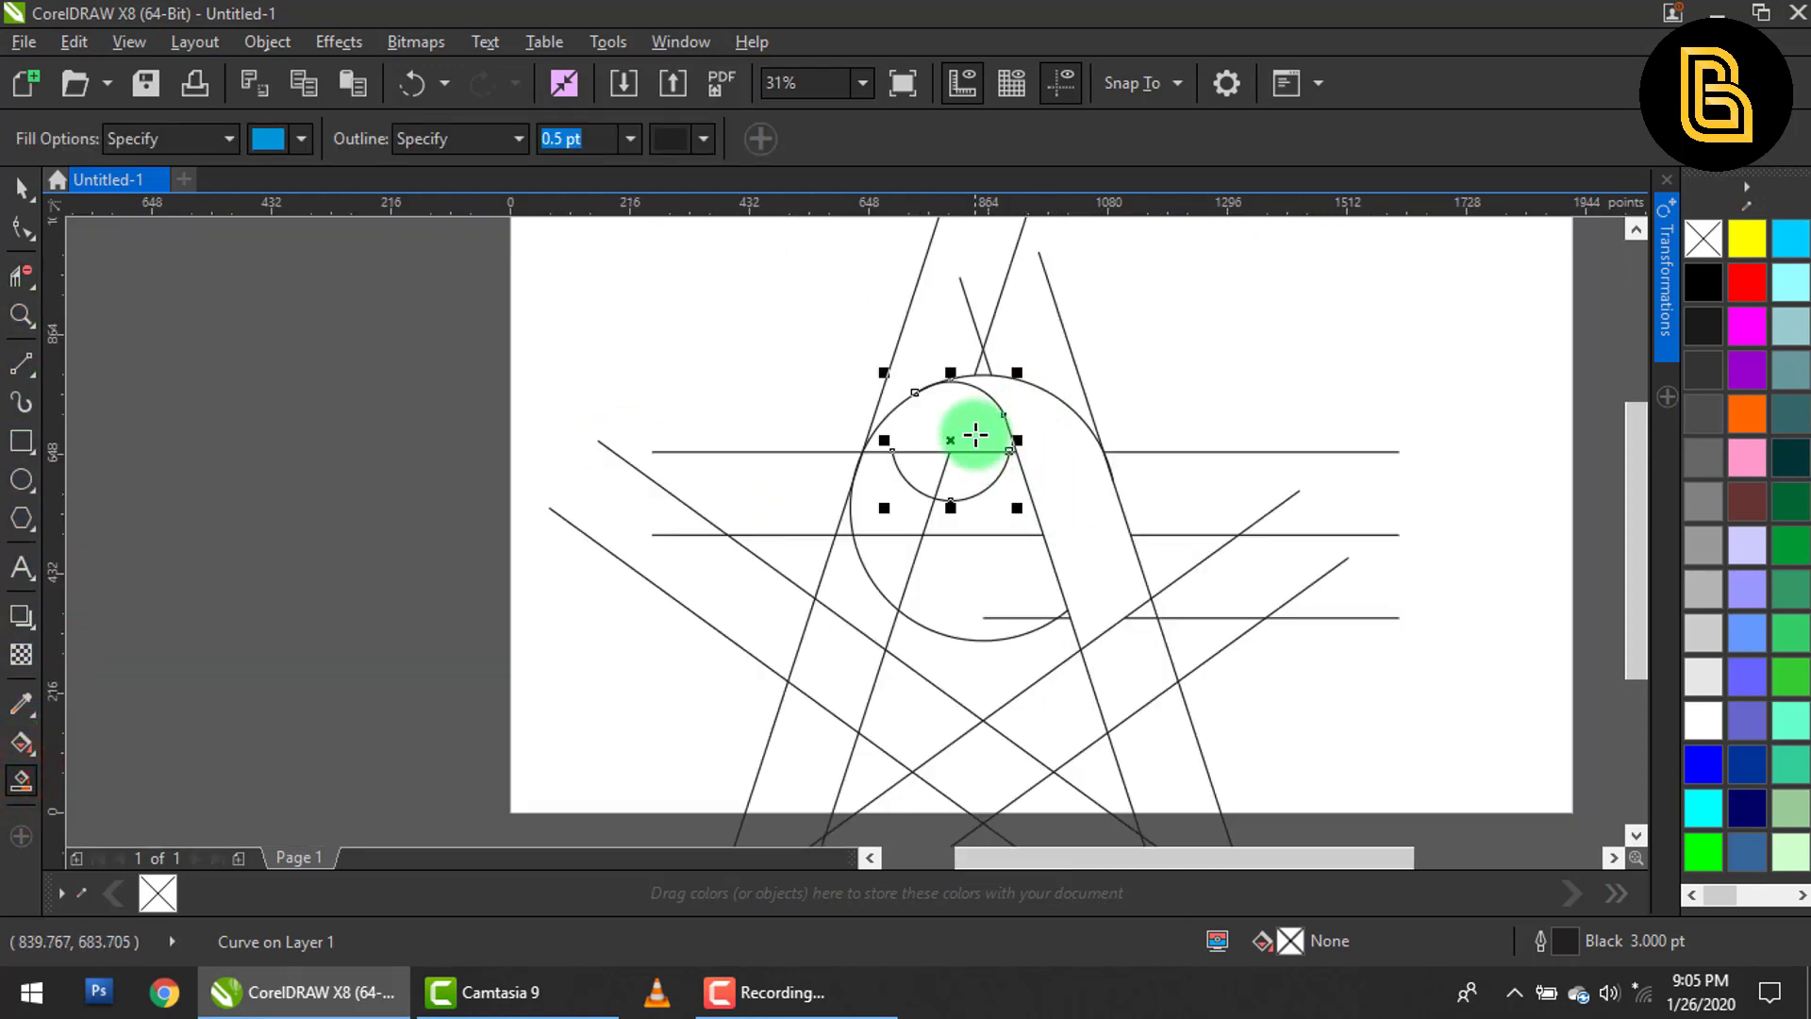
left_click(1007, 447)
left_click(1064, 485)
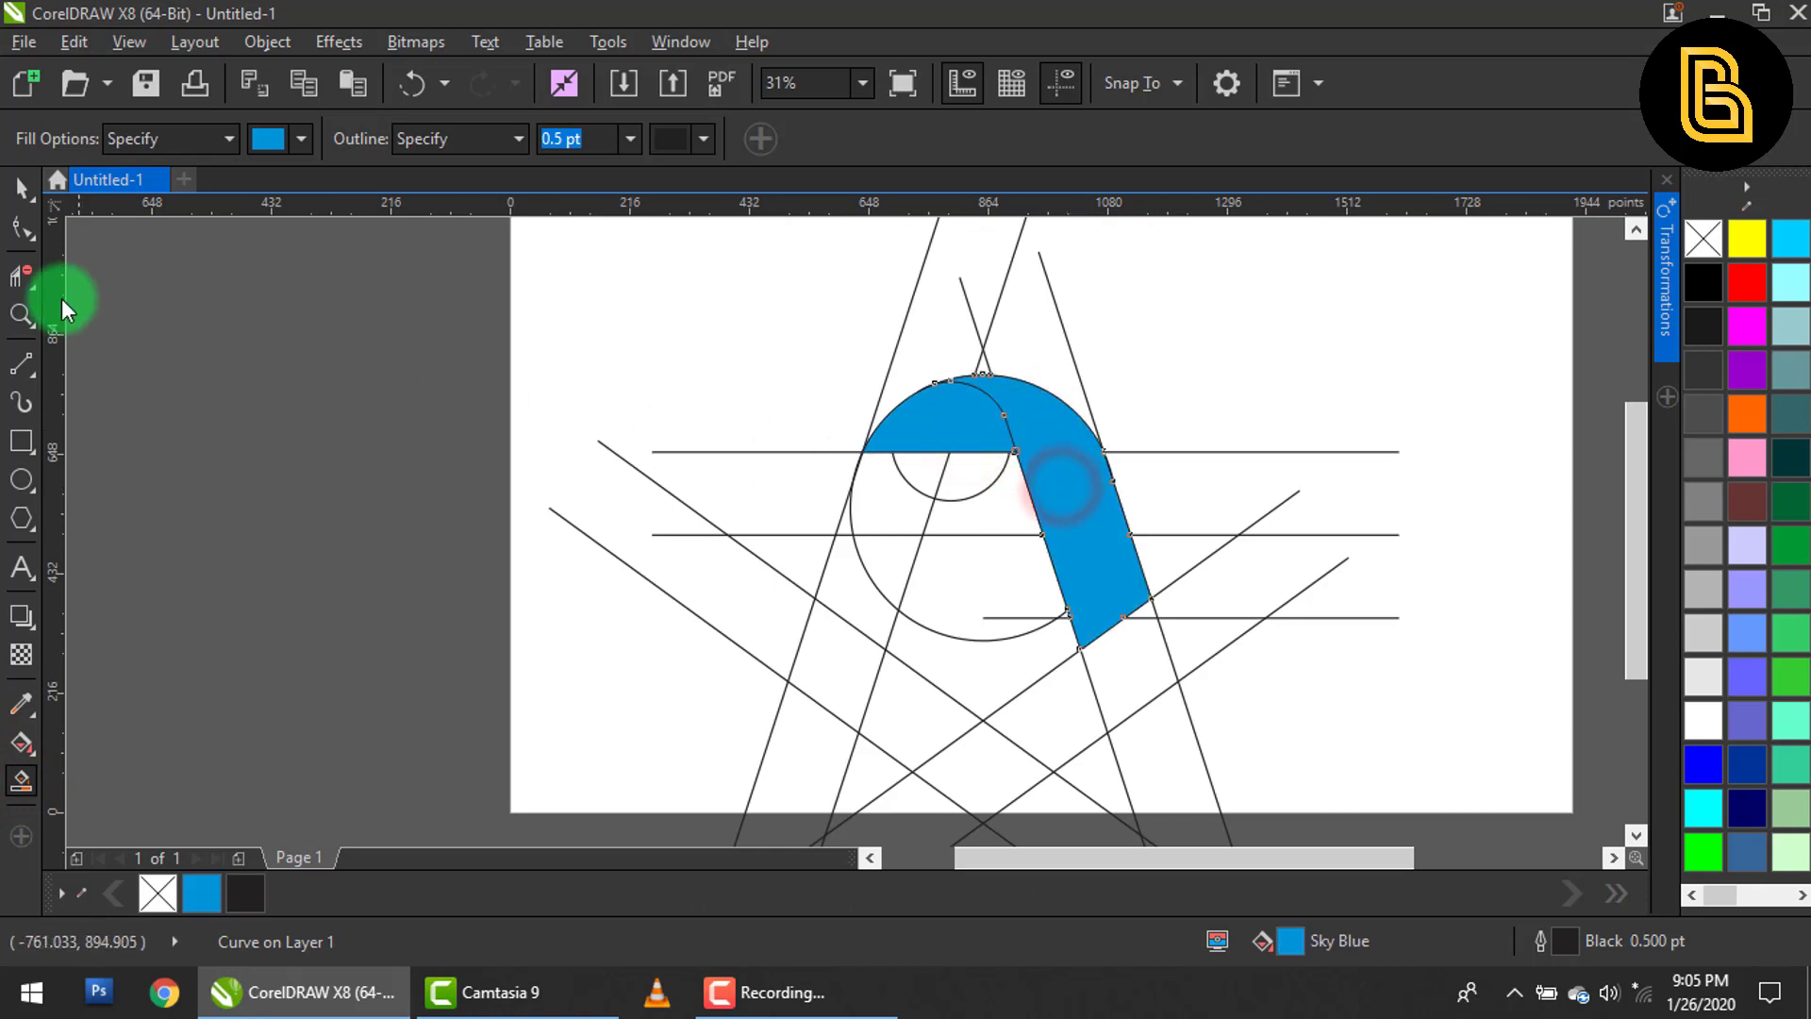
left_click(20, 187)
scroll(888, 405, "down", 1)
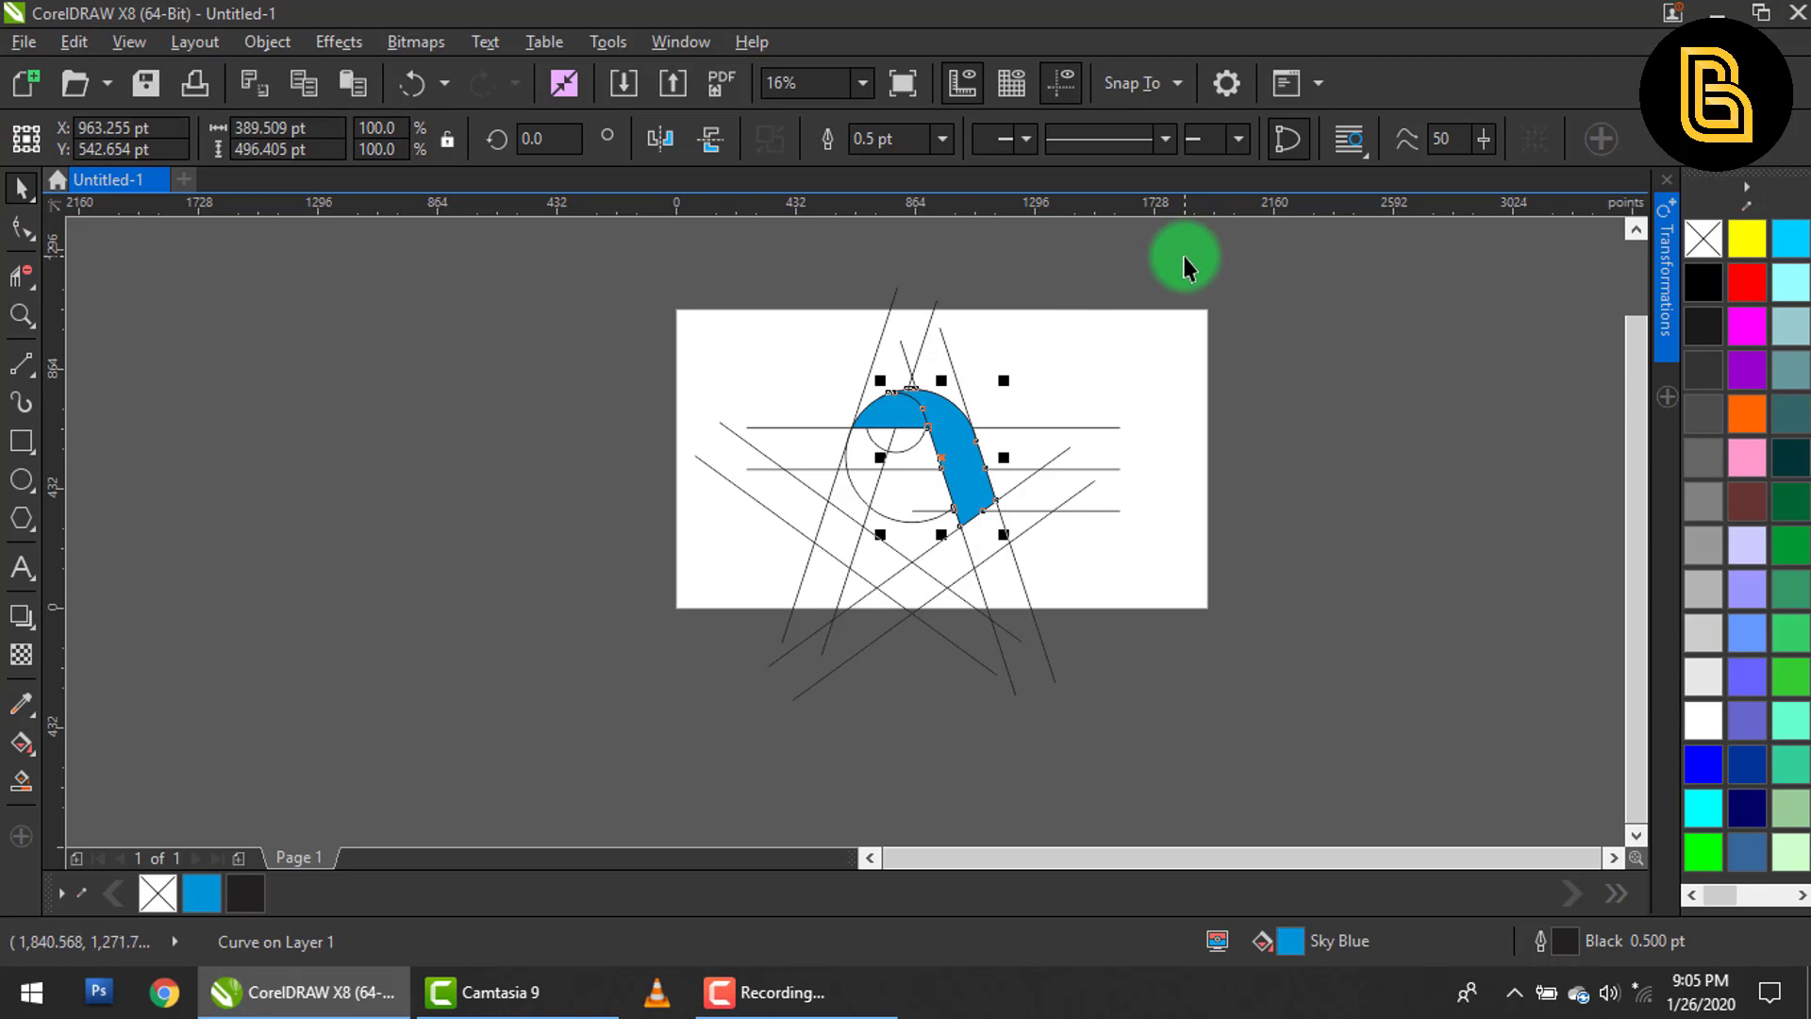
left_click(1162, 300)
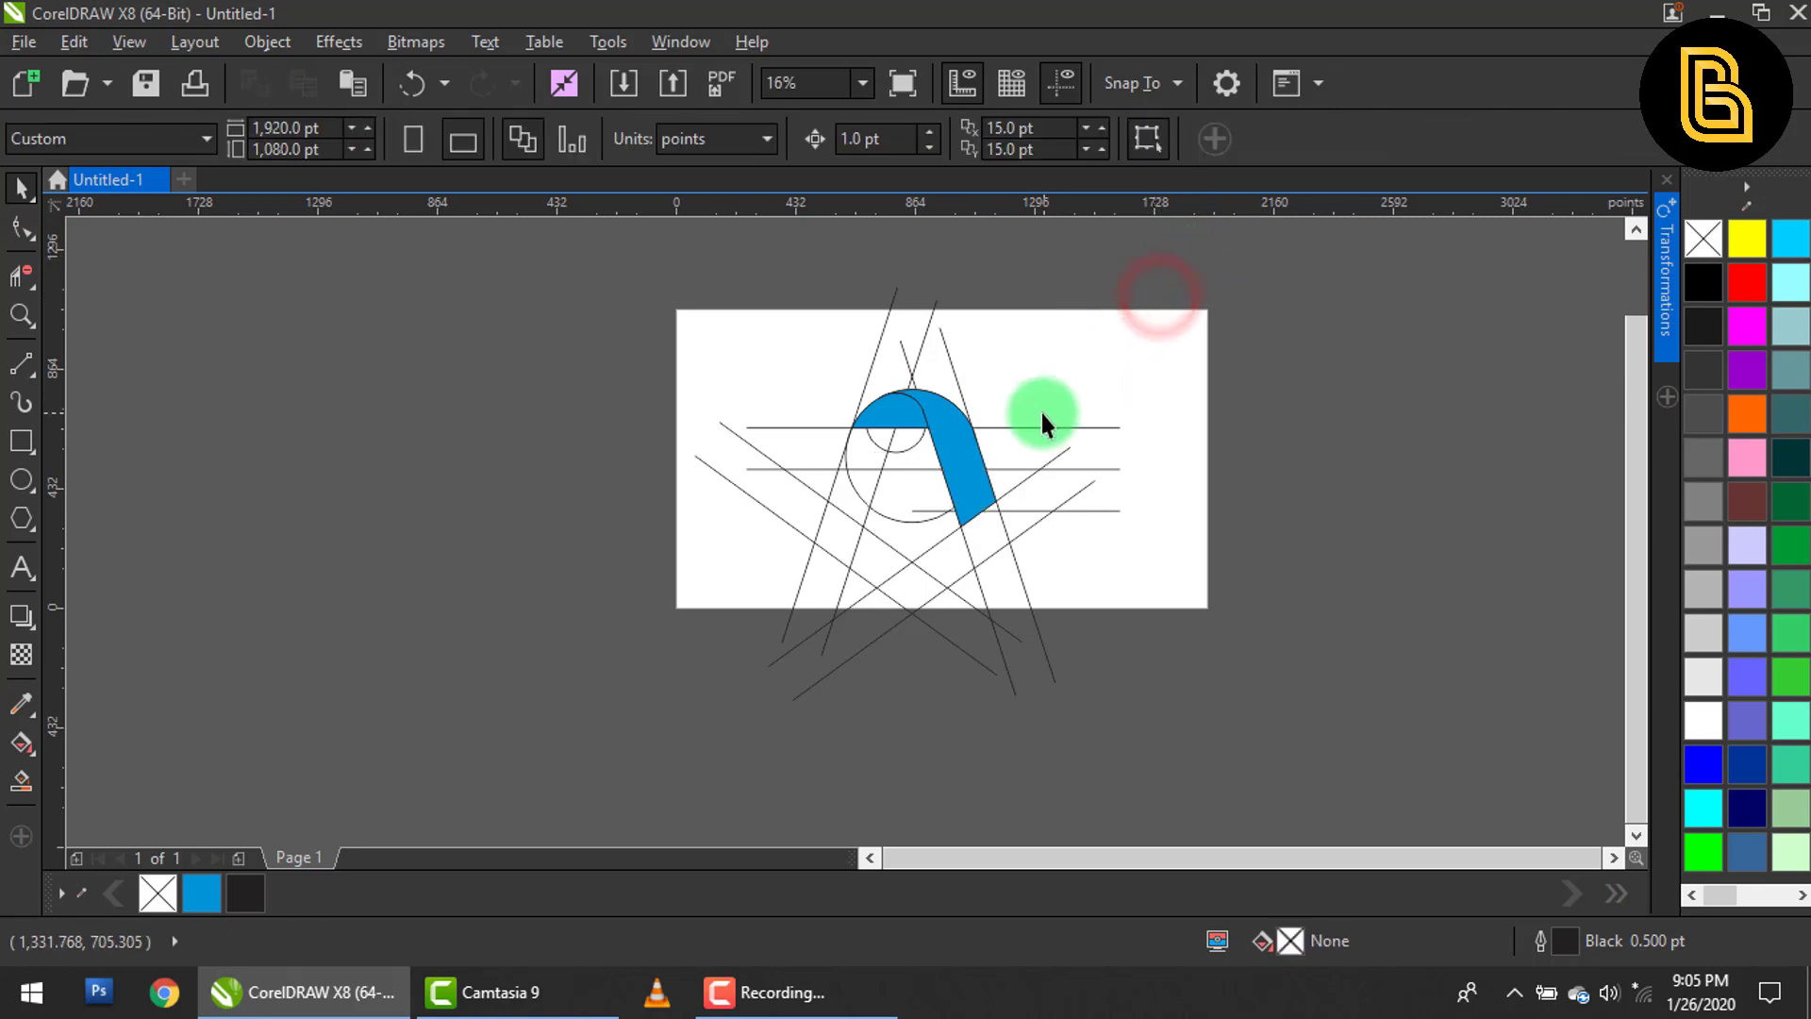
Select the whole construction except the blue curved strip, the small circle's arc and the lower horizontal line.
scroll(966, 432, "up", 1)
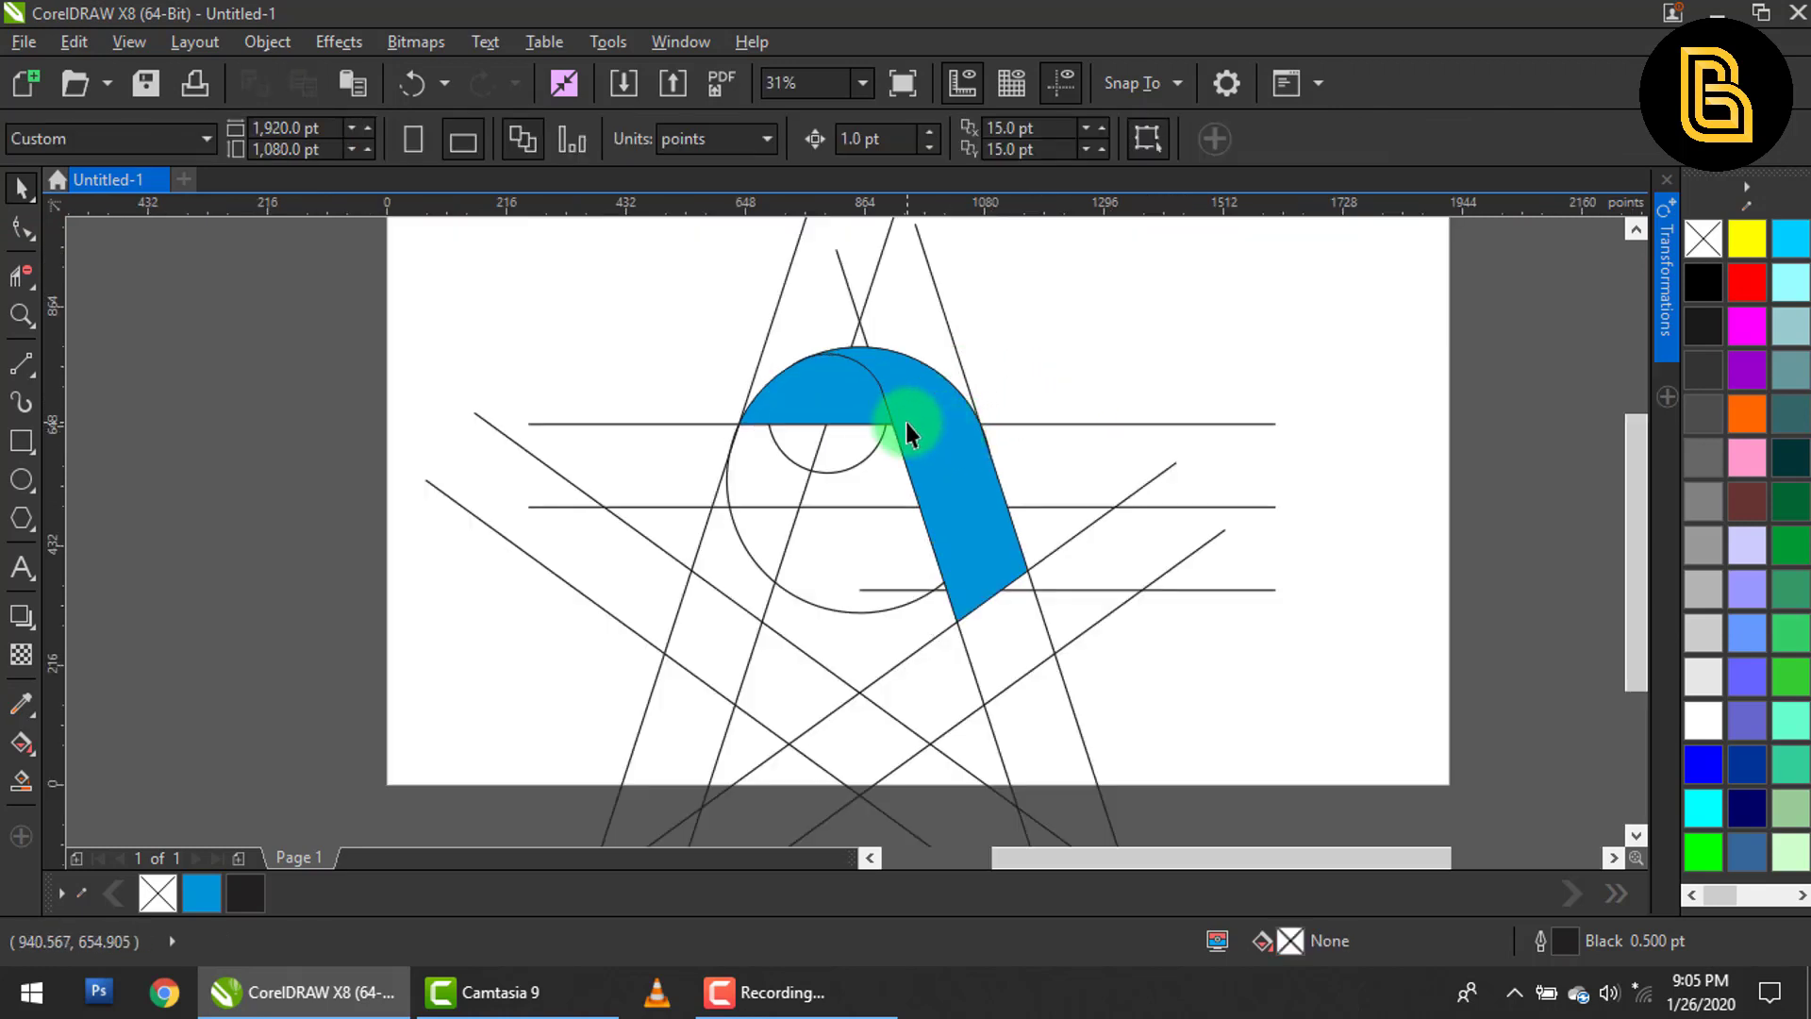
scroll(849, 453, "down", 1)
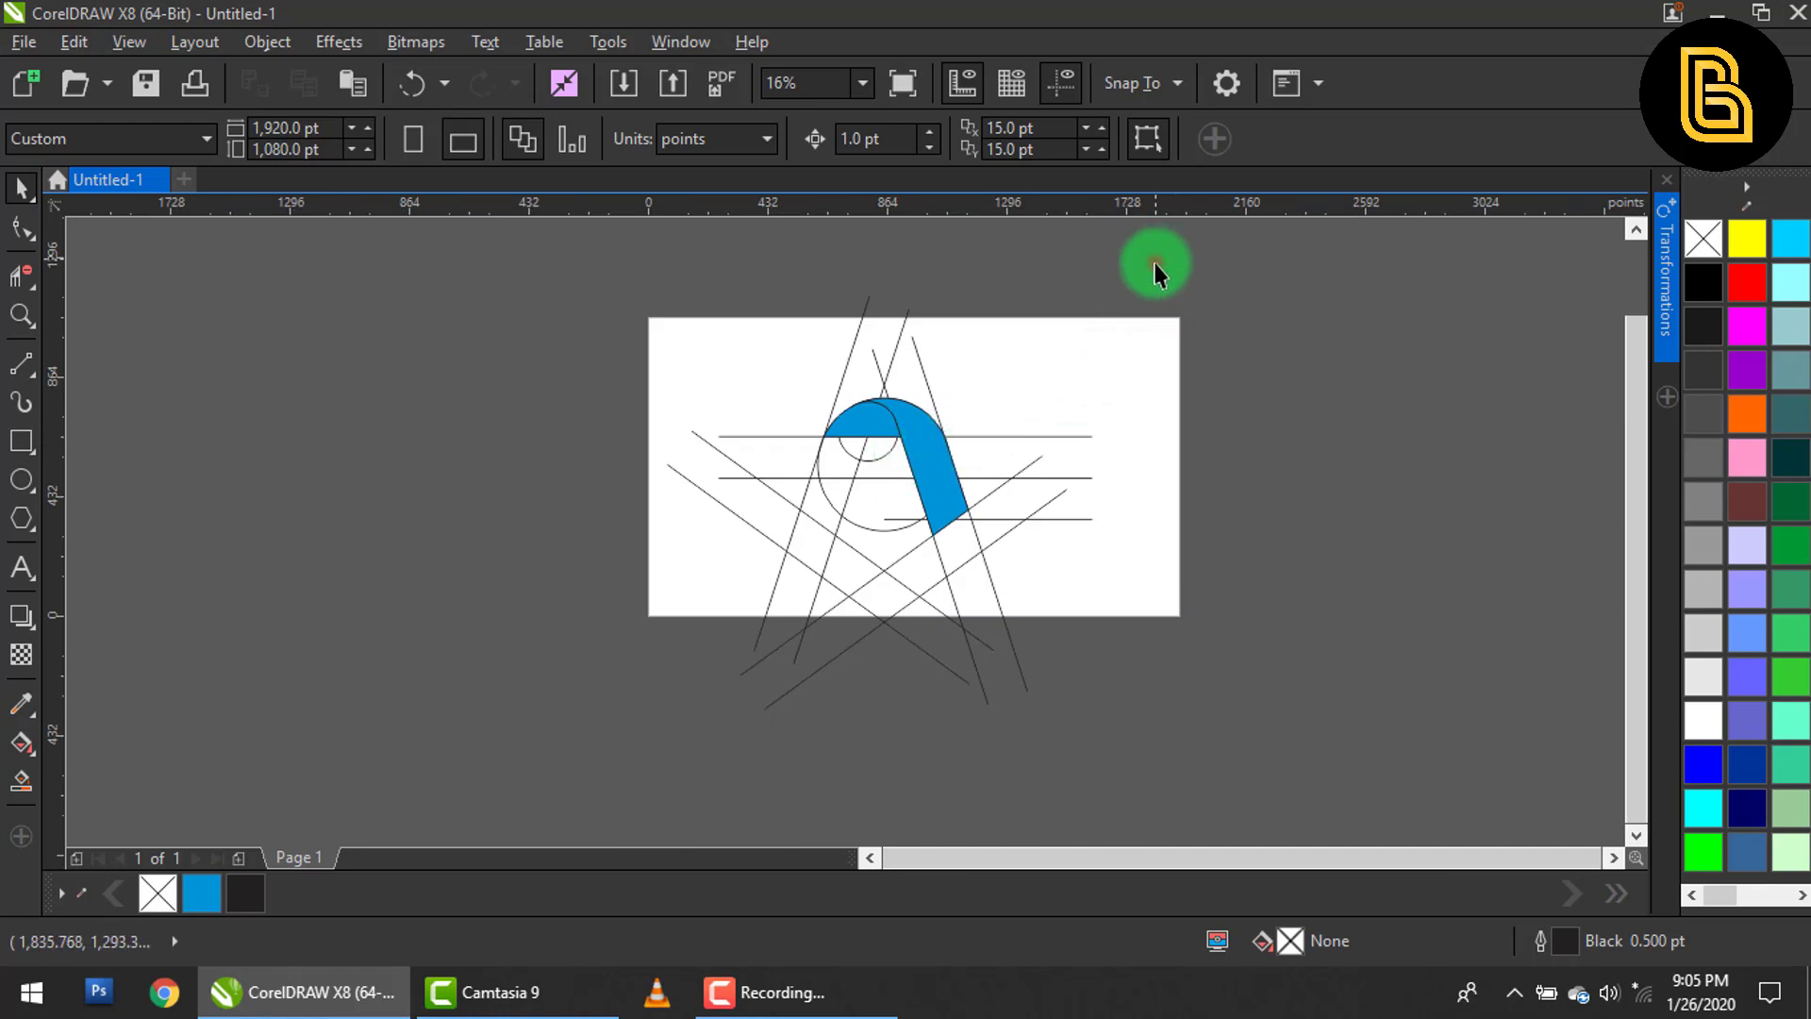
left_click_drag(1156, 265, 681, 726)
left_click_drag(553, 732, 555, 731)
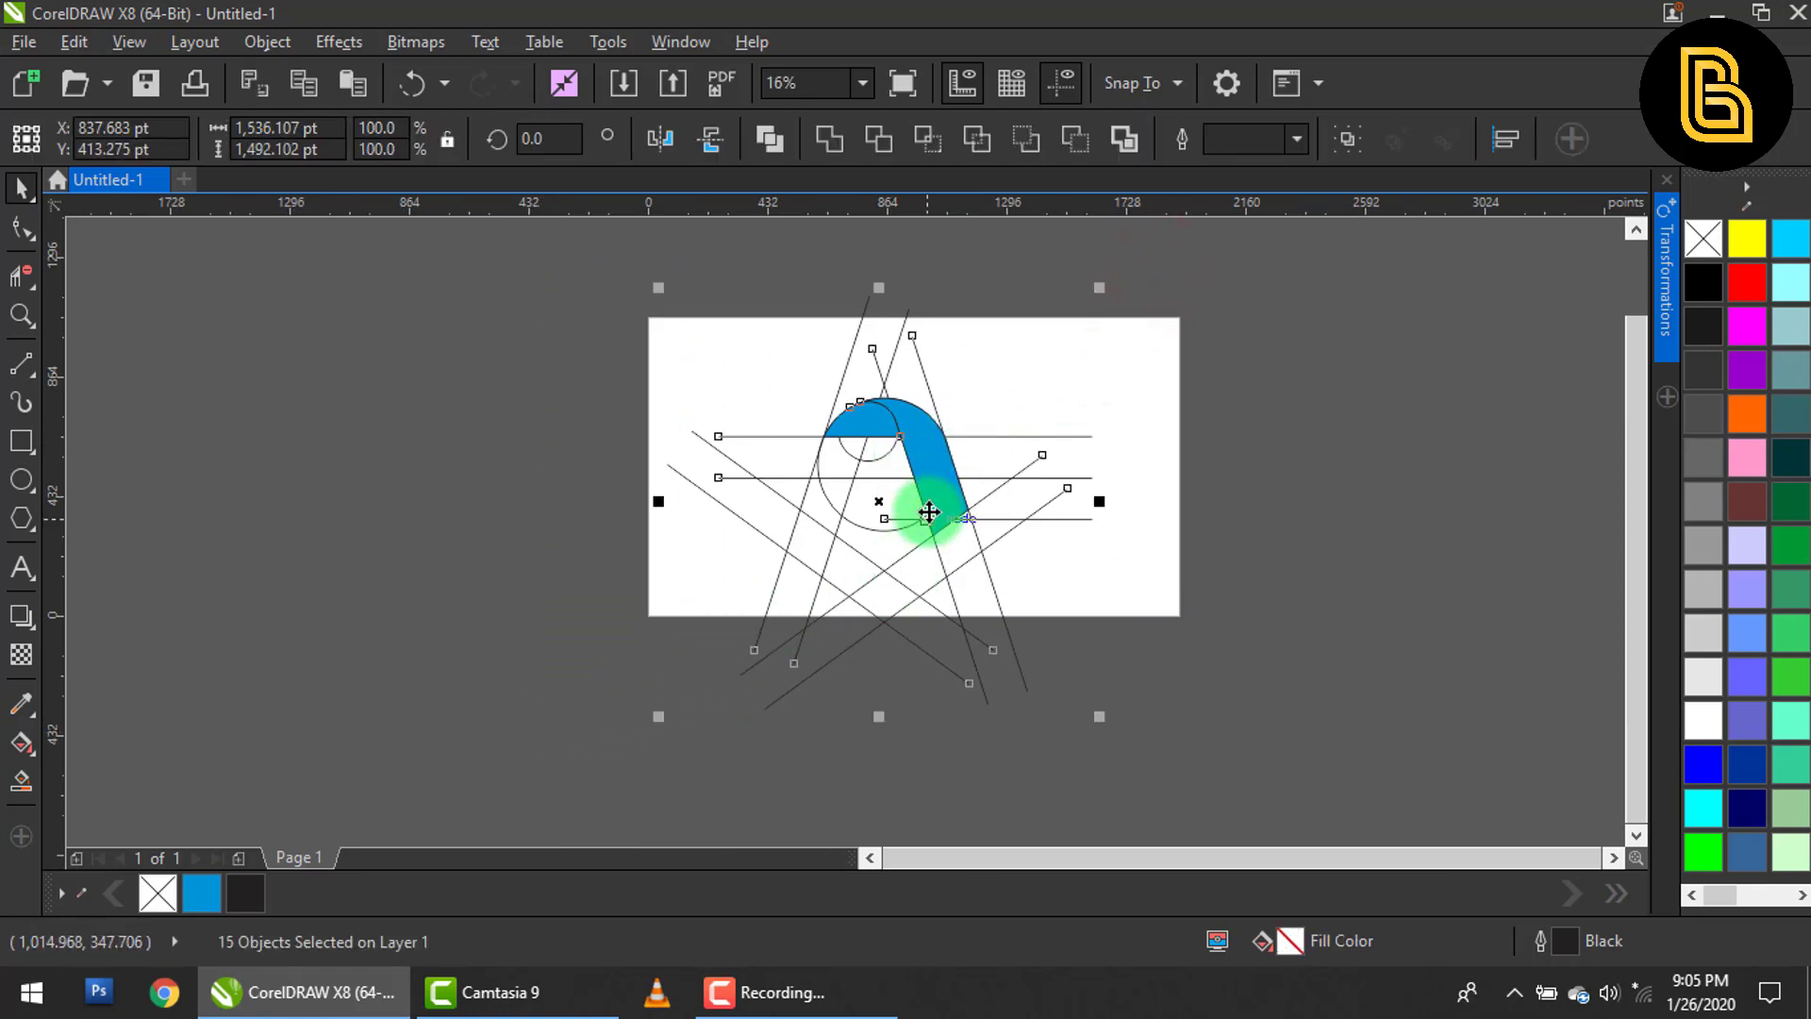
key("shift")
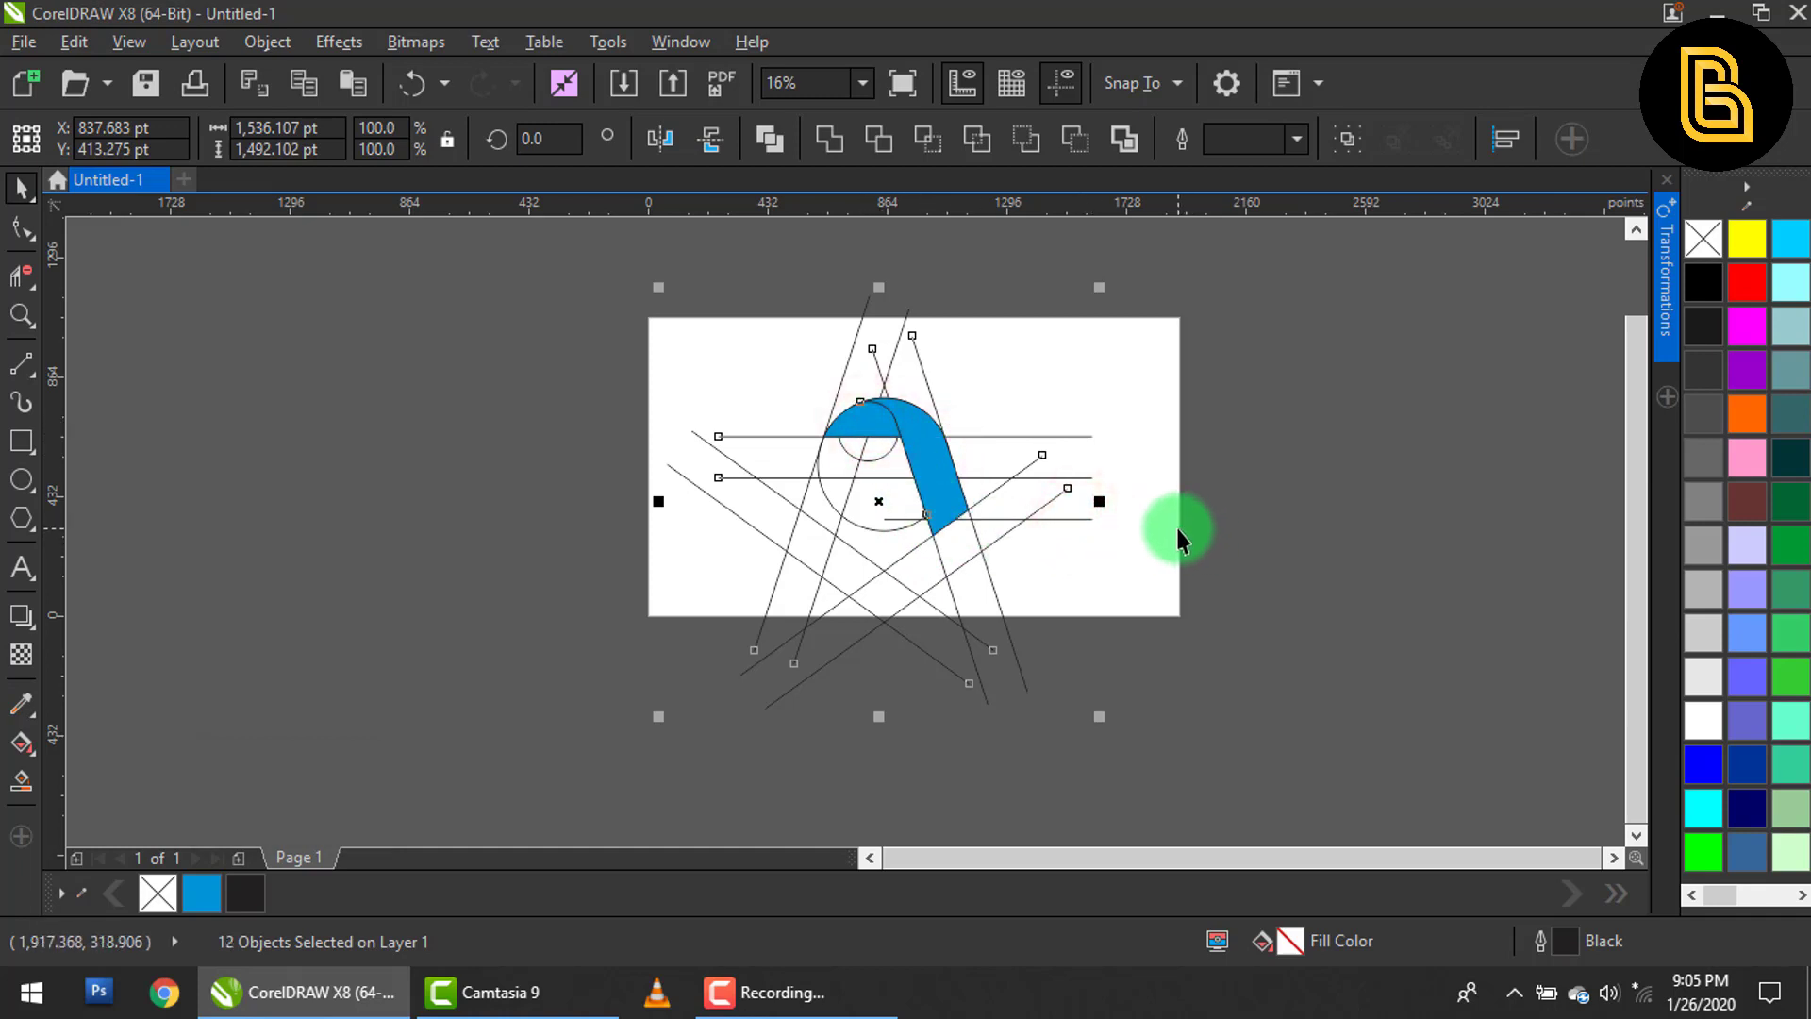
key("Delete")
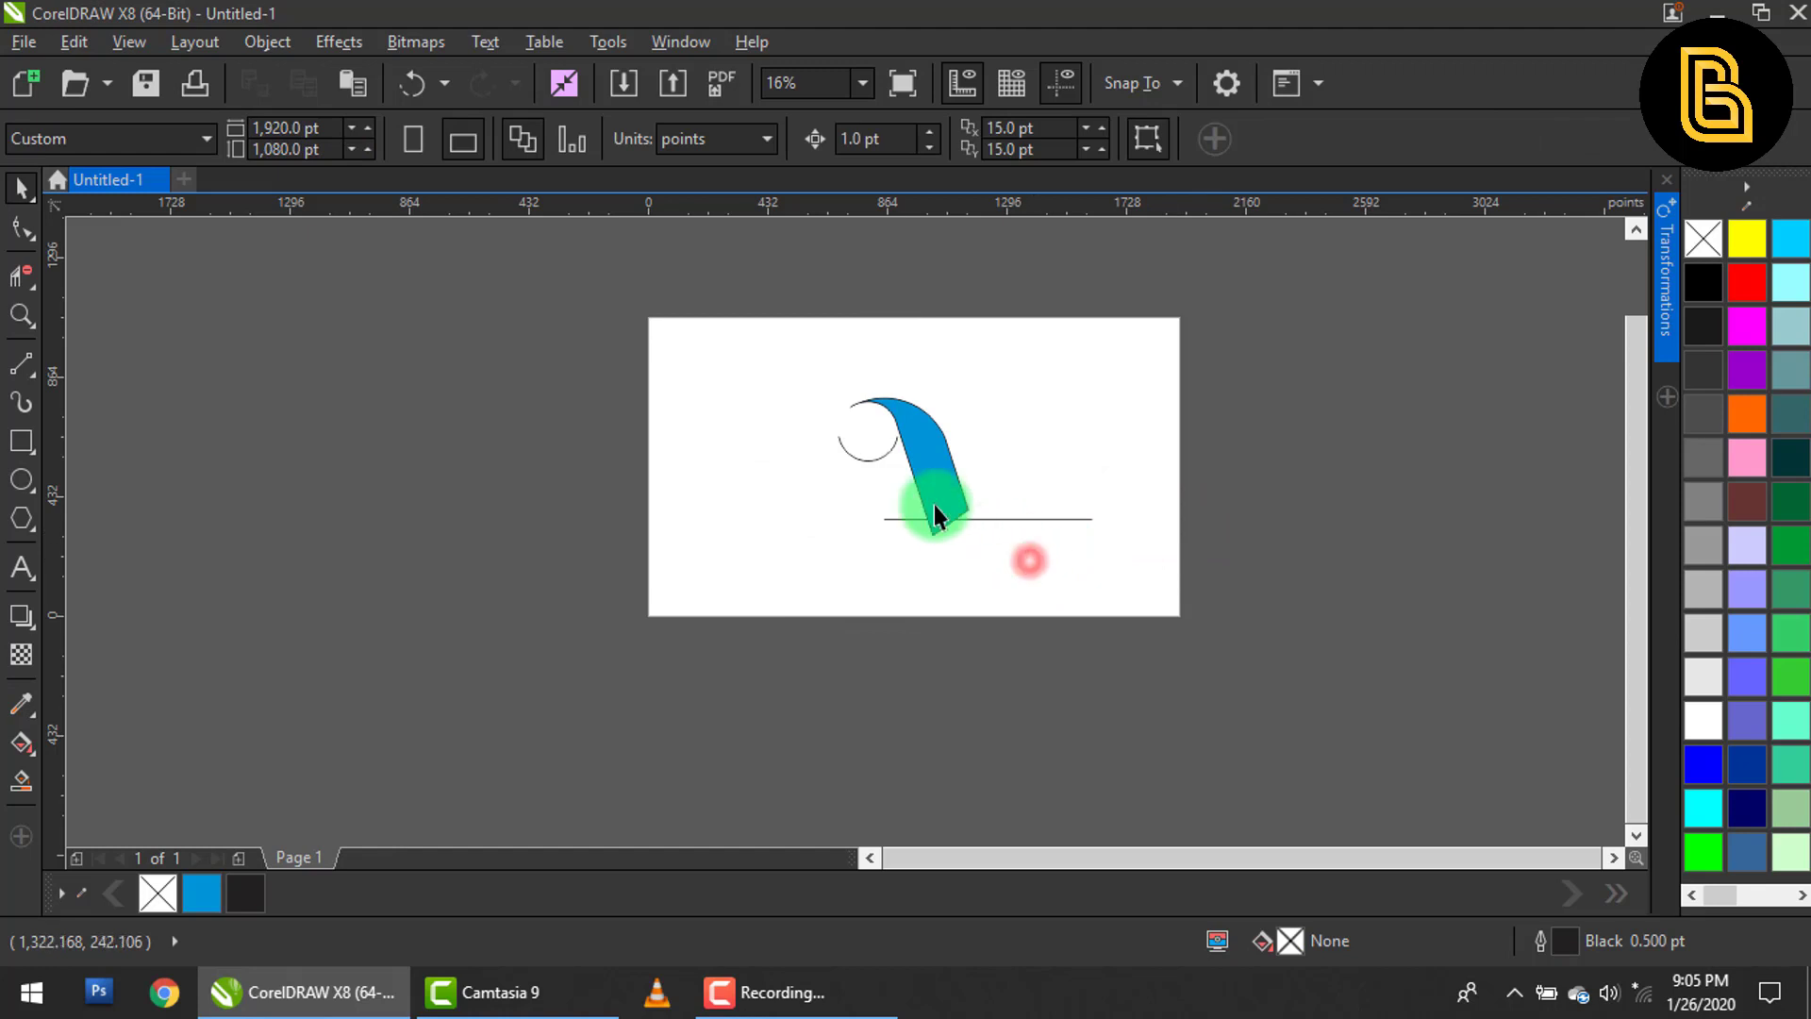
left_click(876, 462)
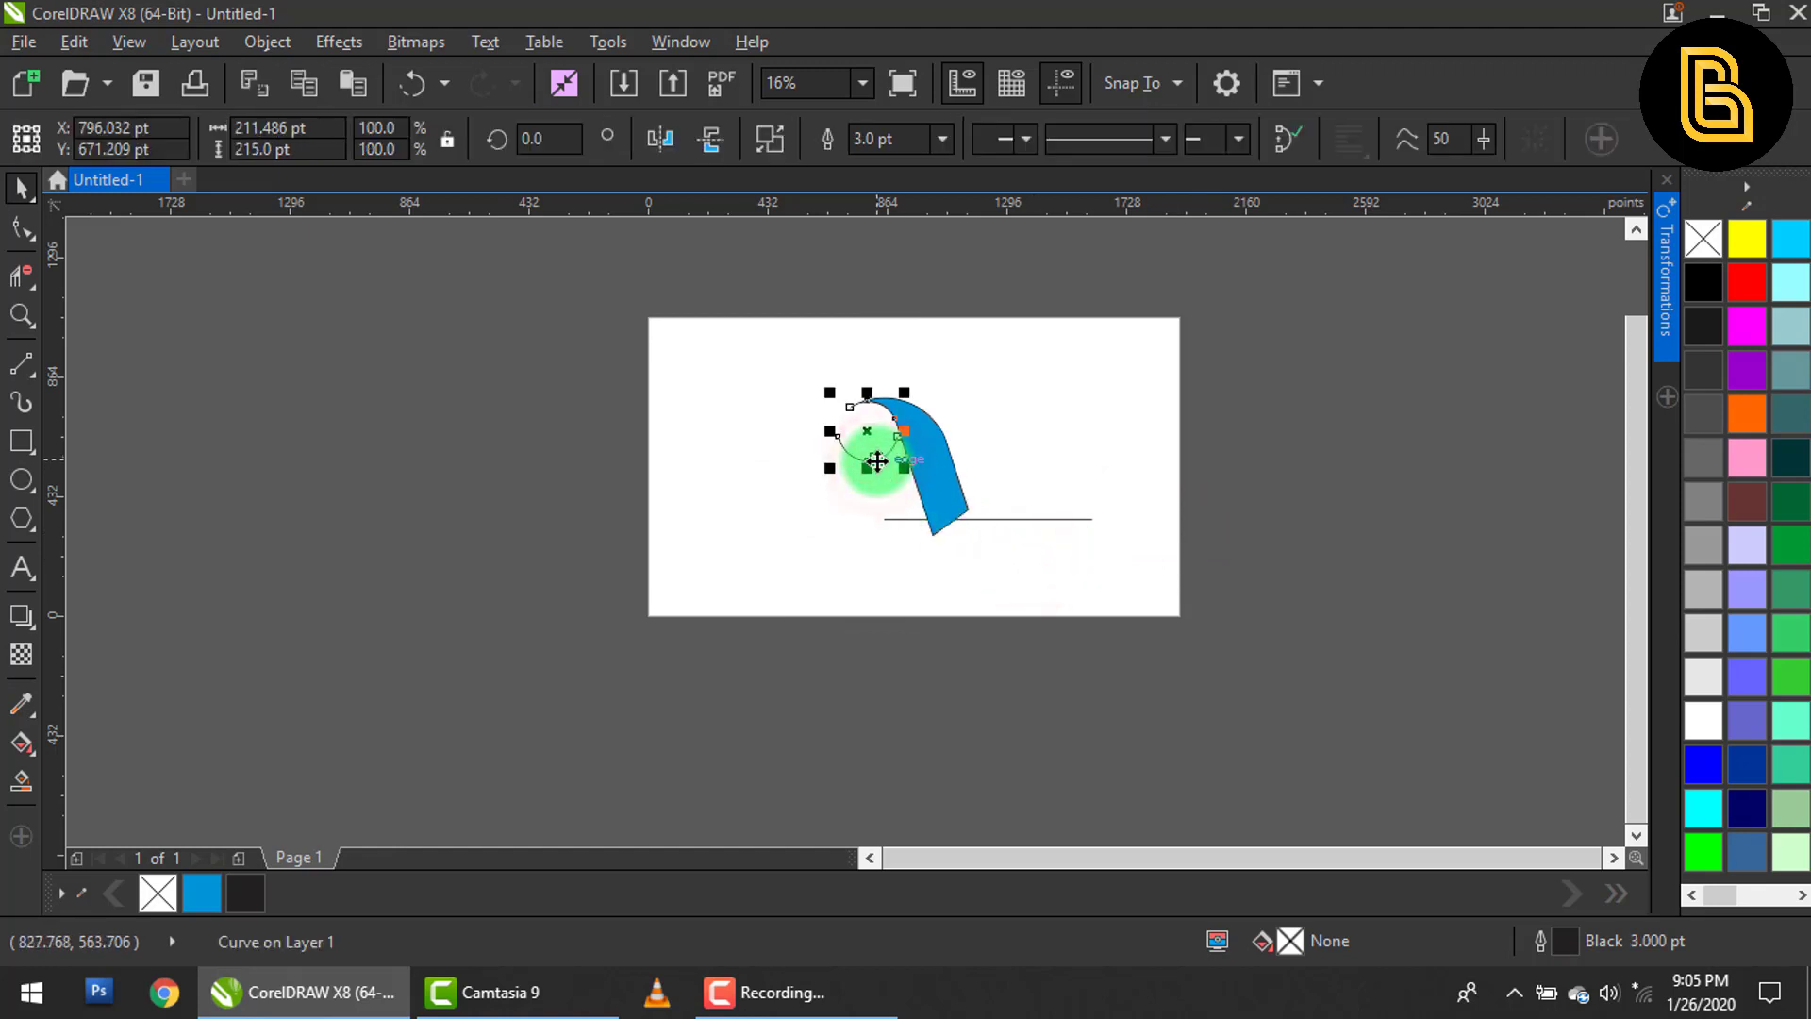
key("Delete")
key("ctrl+z")
key("ctrl+z")
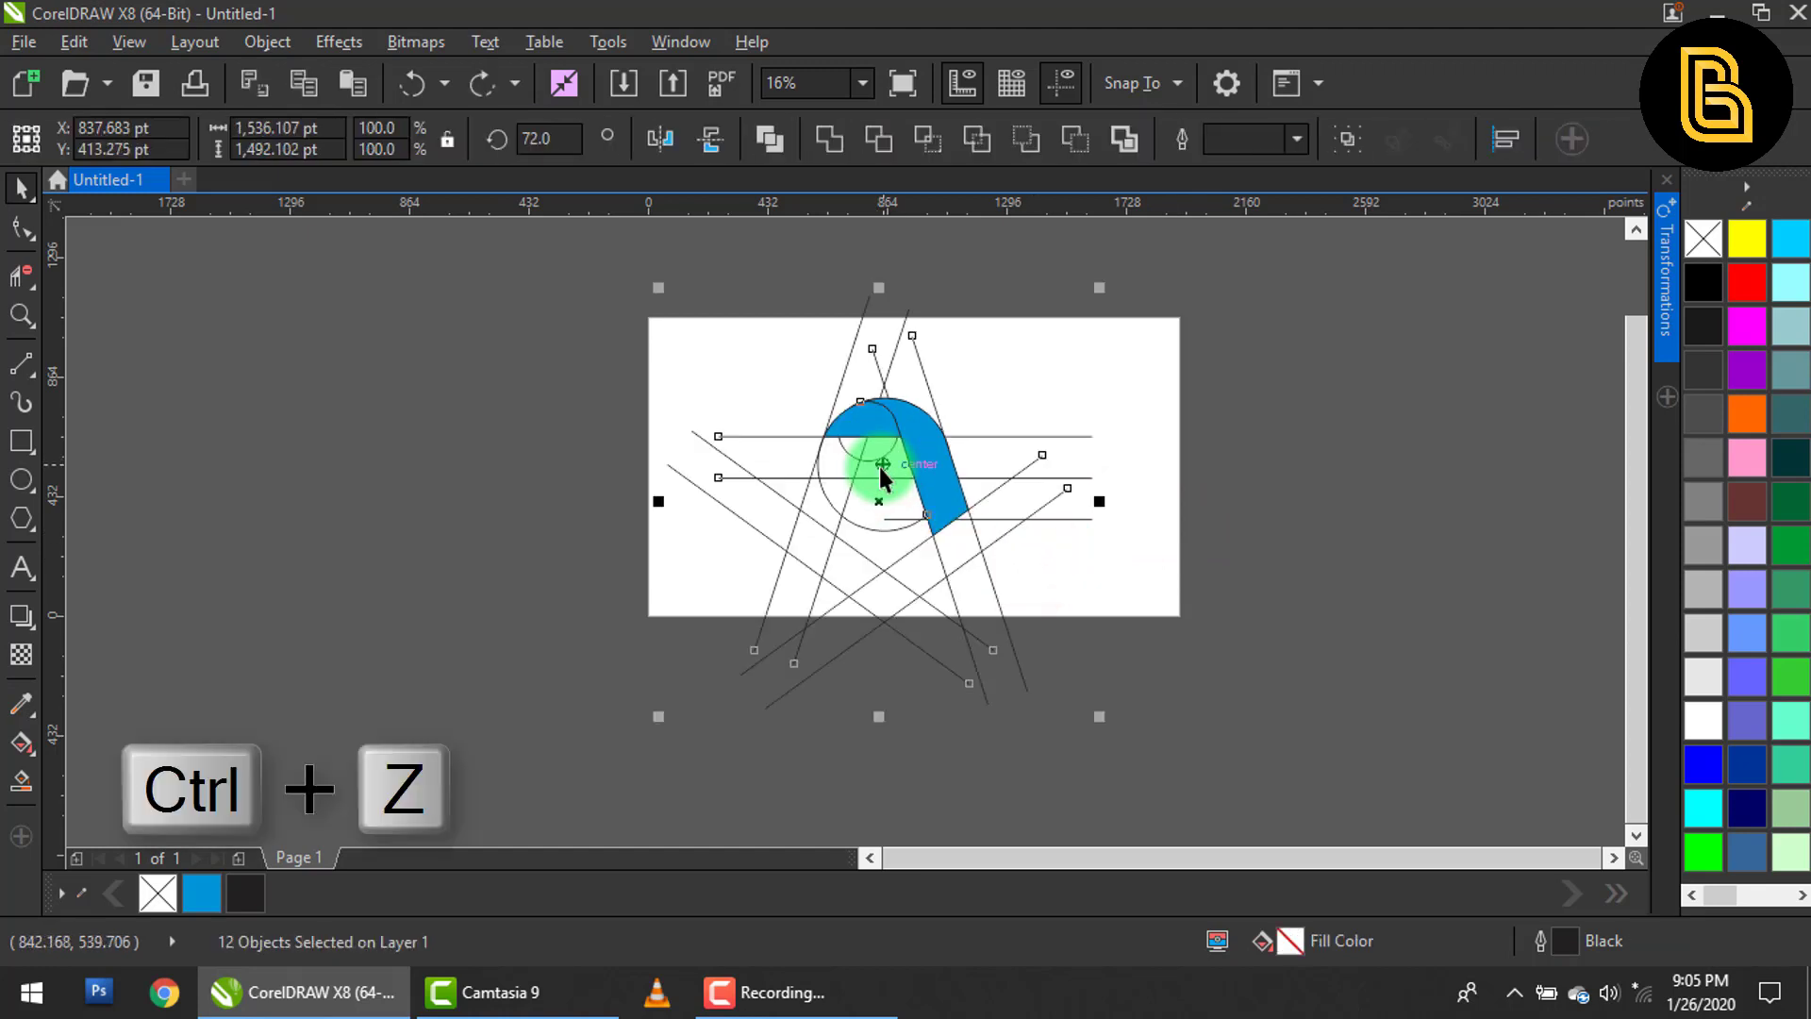
Take the blue cap out of the selection, then delete the selected construction lines and the leftover arc of the small circle.
left_click(839, 427, "shift")
key("Delete")
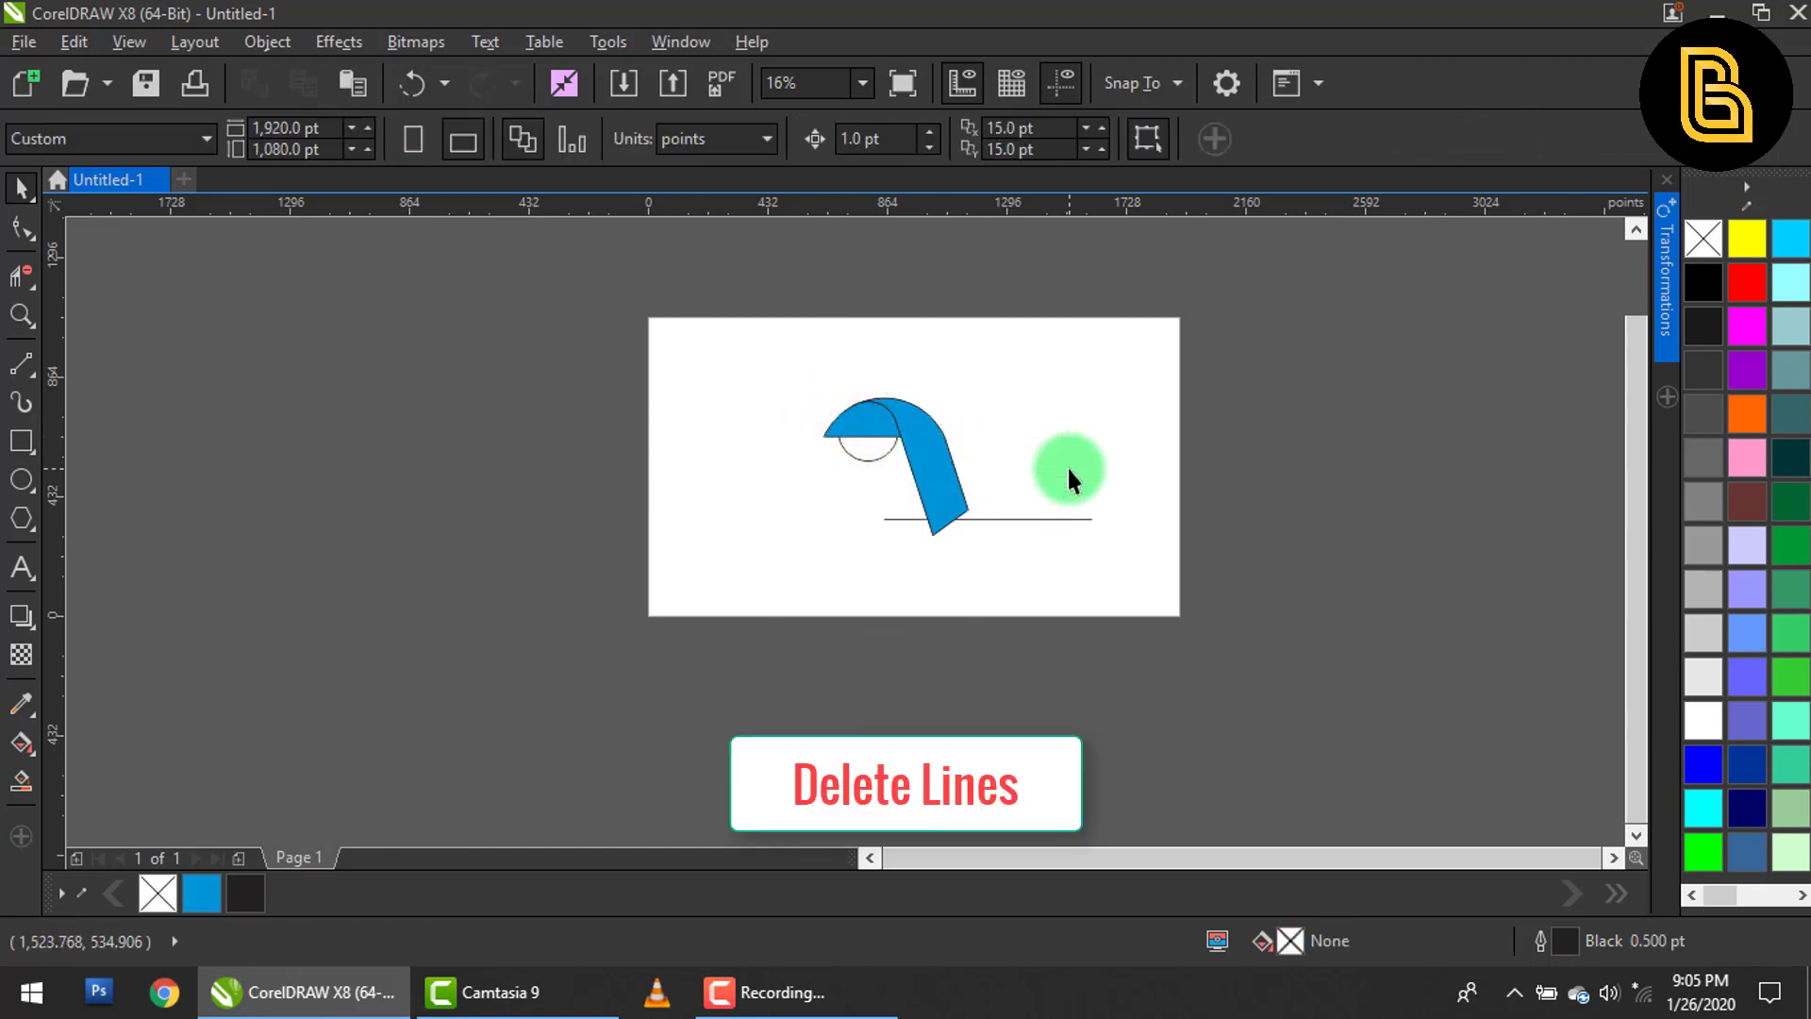
left_click(862, 457)
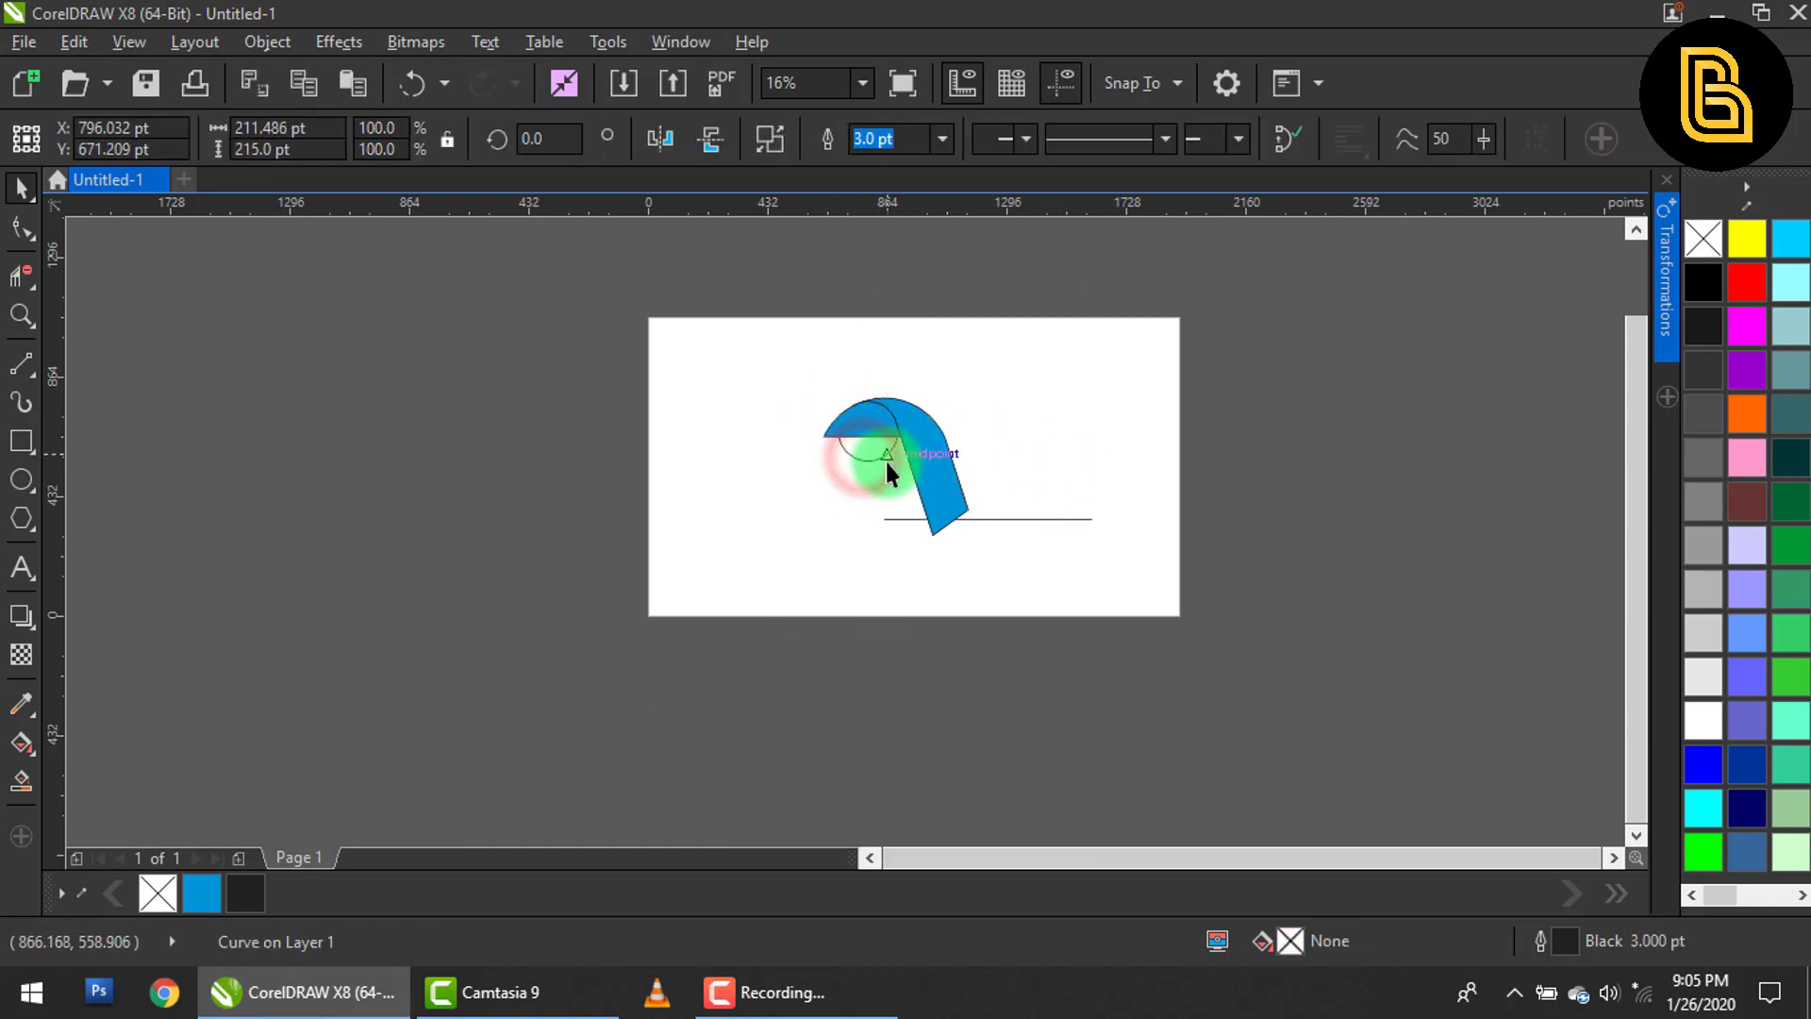
key("Delete")
left_click_drag(773, 383, 1041, 575)
left_click(1022, 570)
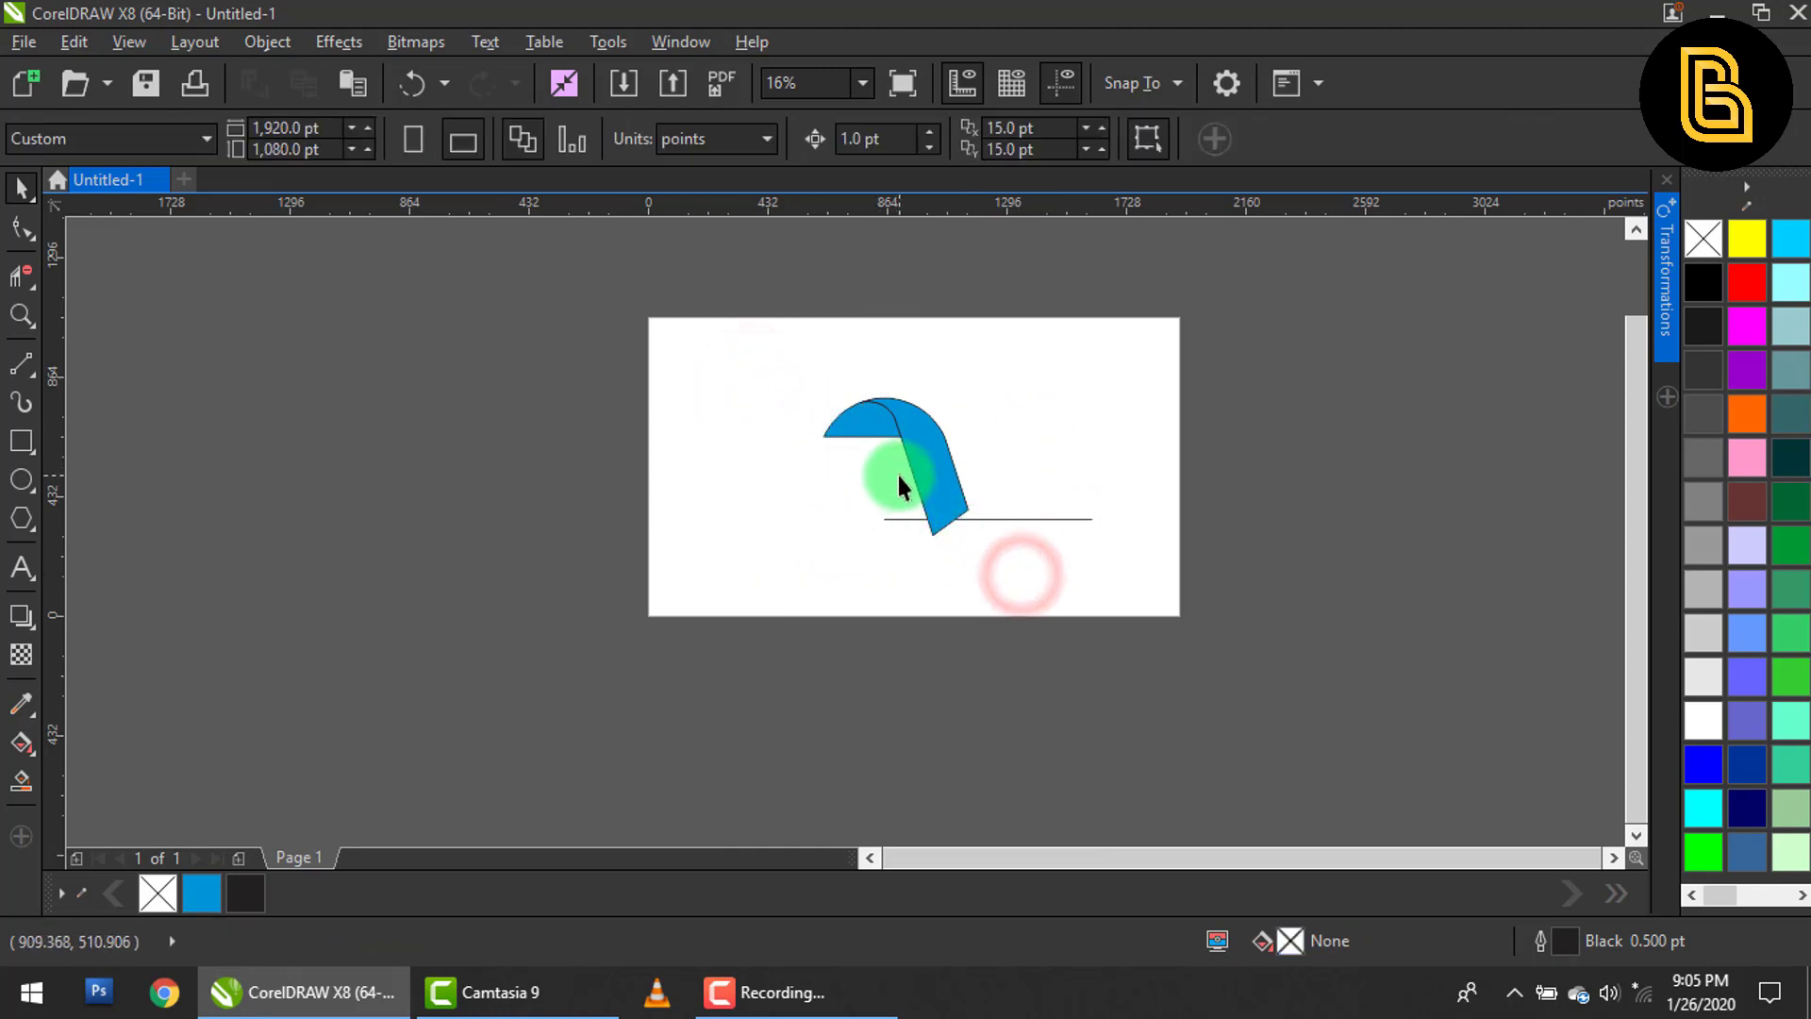
Apply a linear fountain fill to the blue curved strip, running from its lower tip to just above the arch.
scroll(901, 469, "up", 2)
left_click(943, 449)
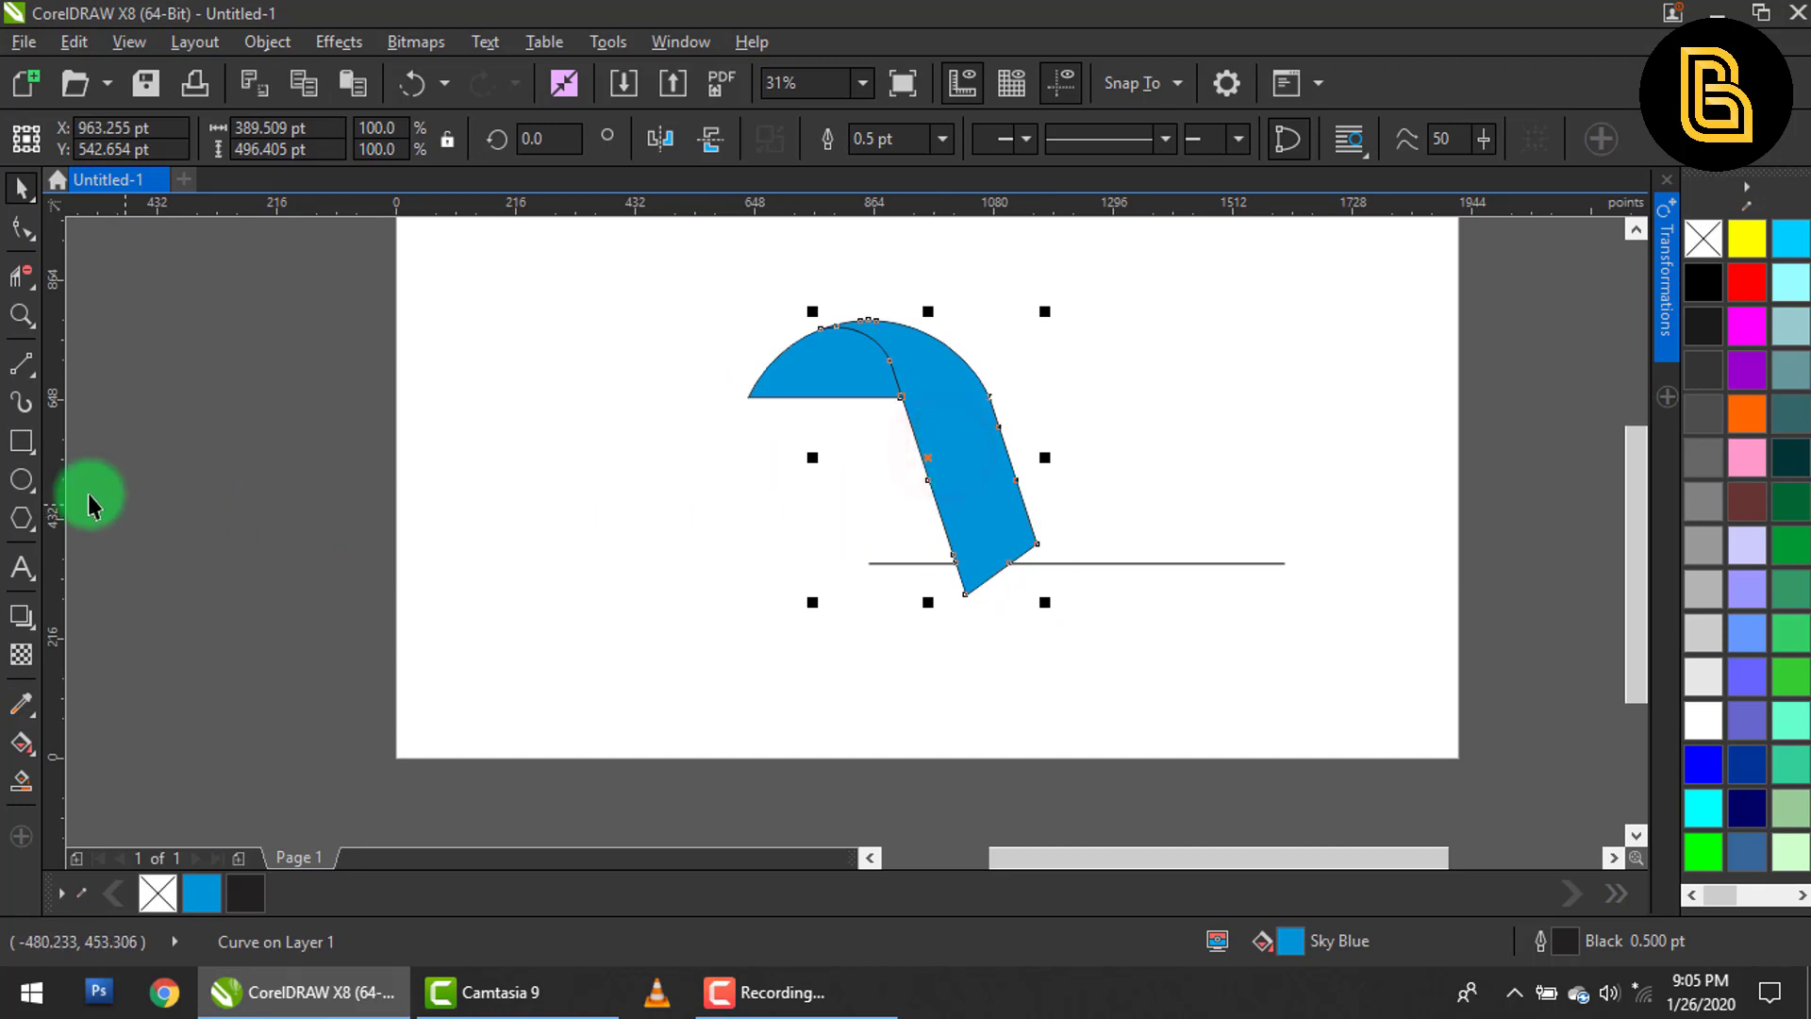
left_click(21, 745)
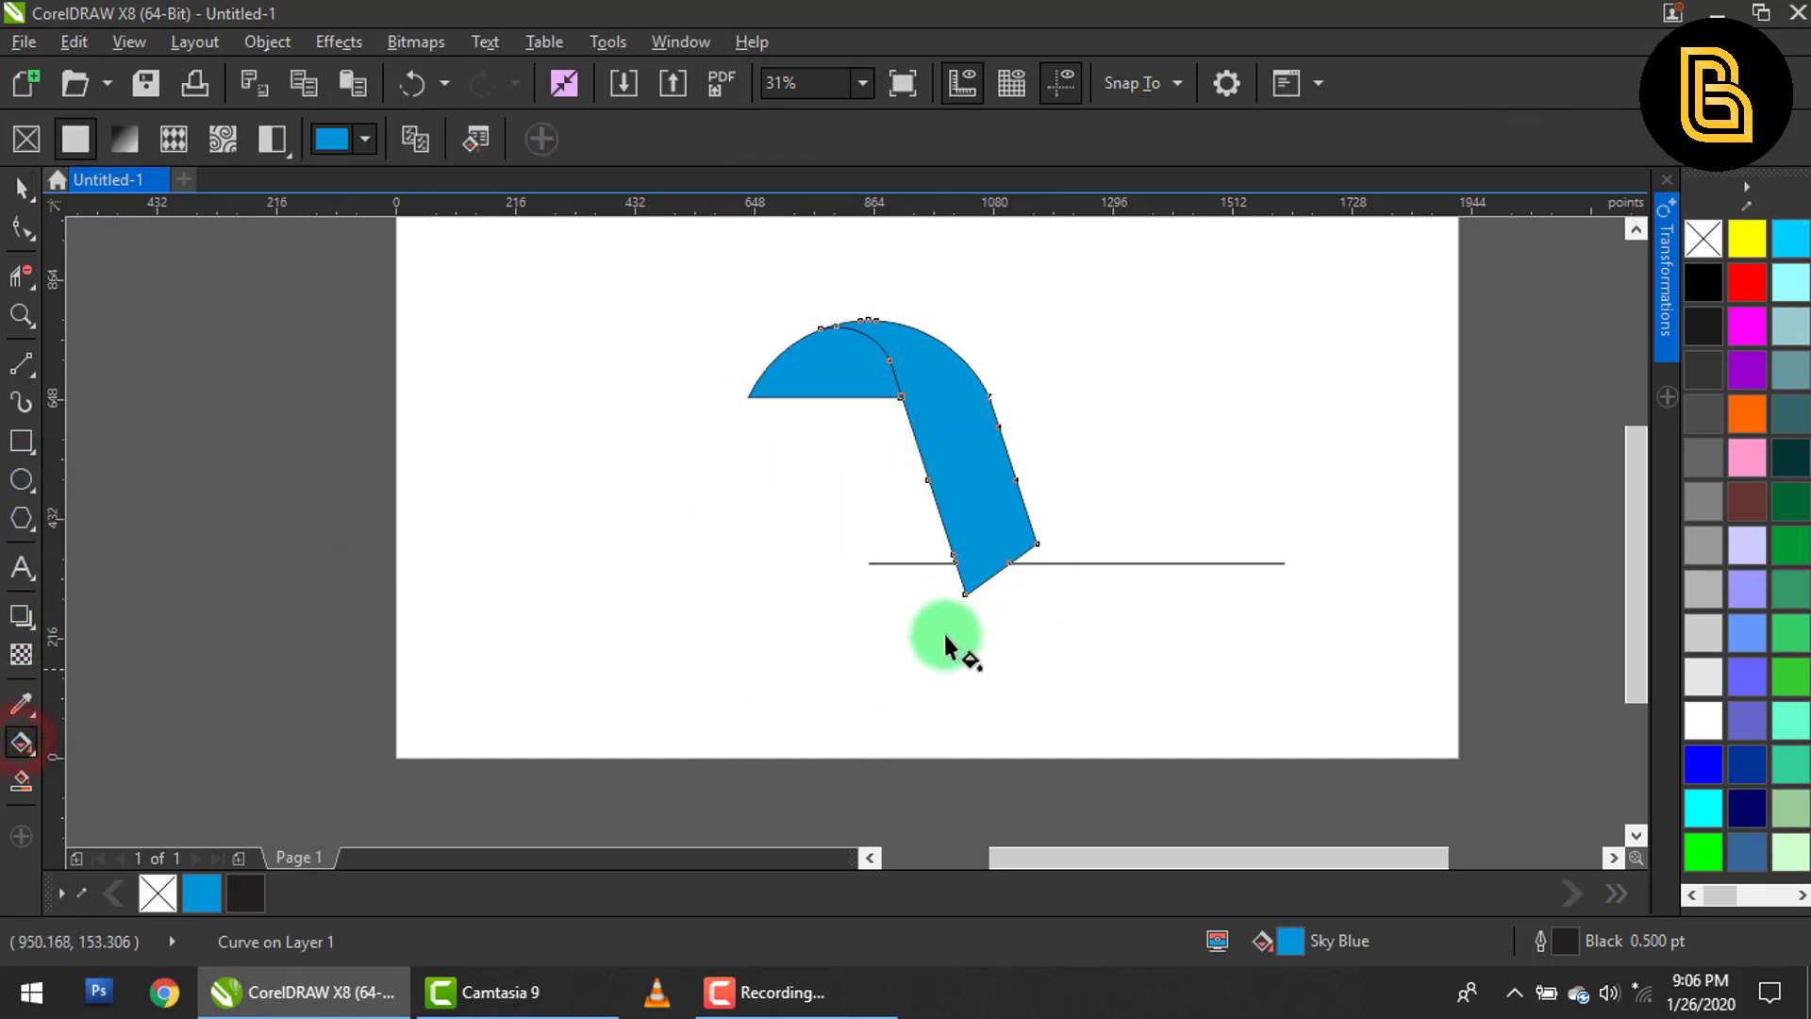
left_click_drag(964, 594, 867, 288)
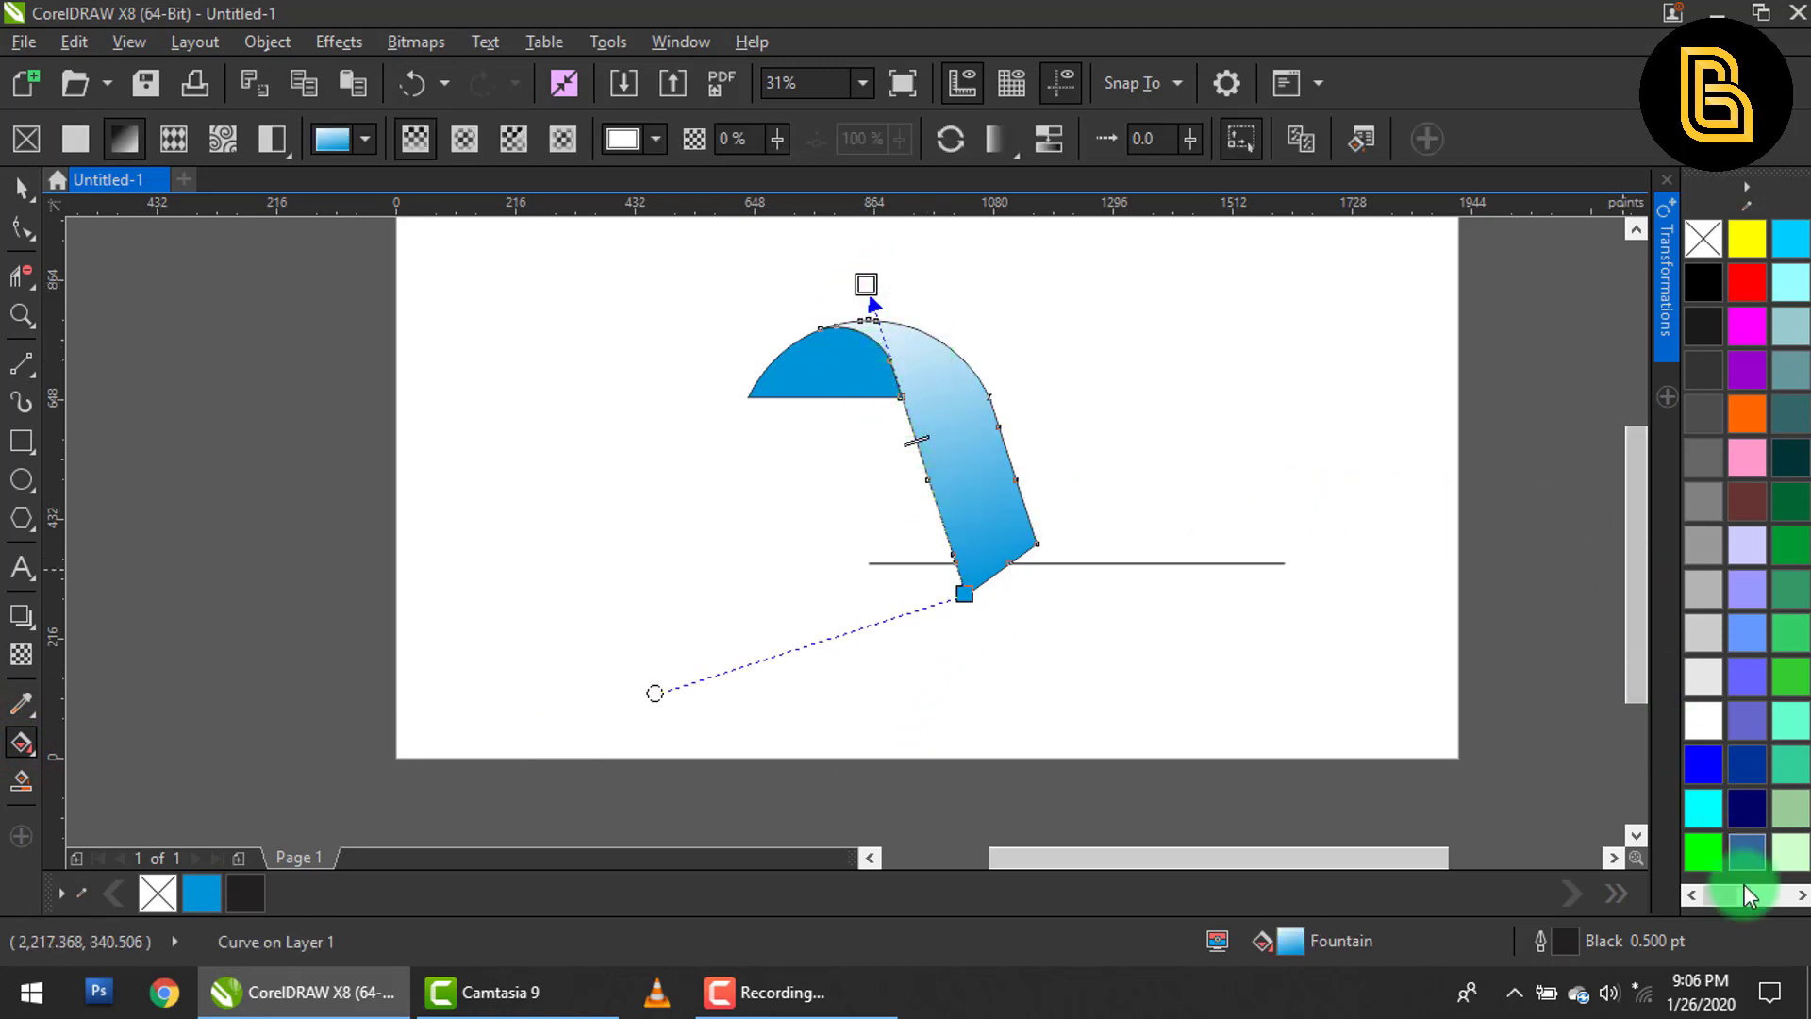
Recolour the strip's gradient with olive at the lower tip, an added mustard-yellow midpoint and light yellow at the upper end.
left_click_drag(1728, 897, 1748, 897)
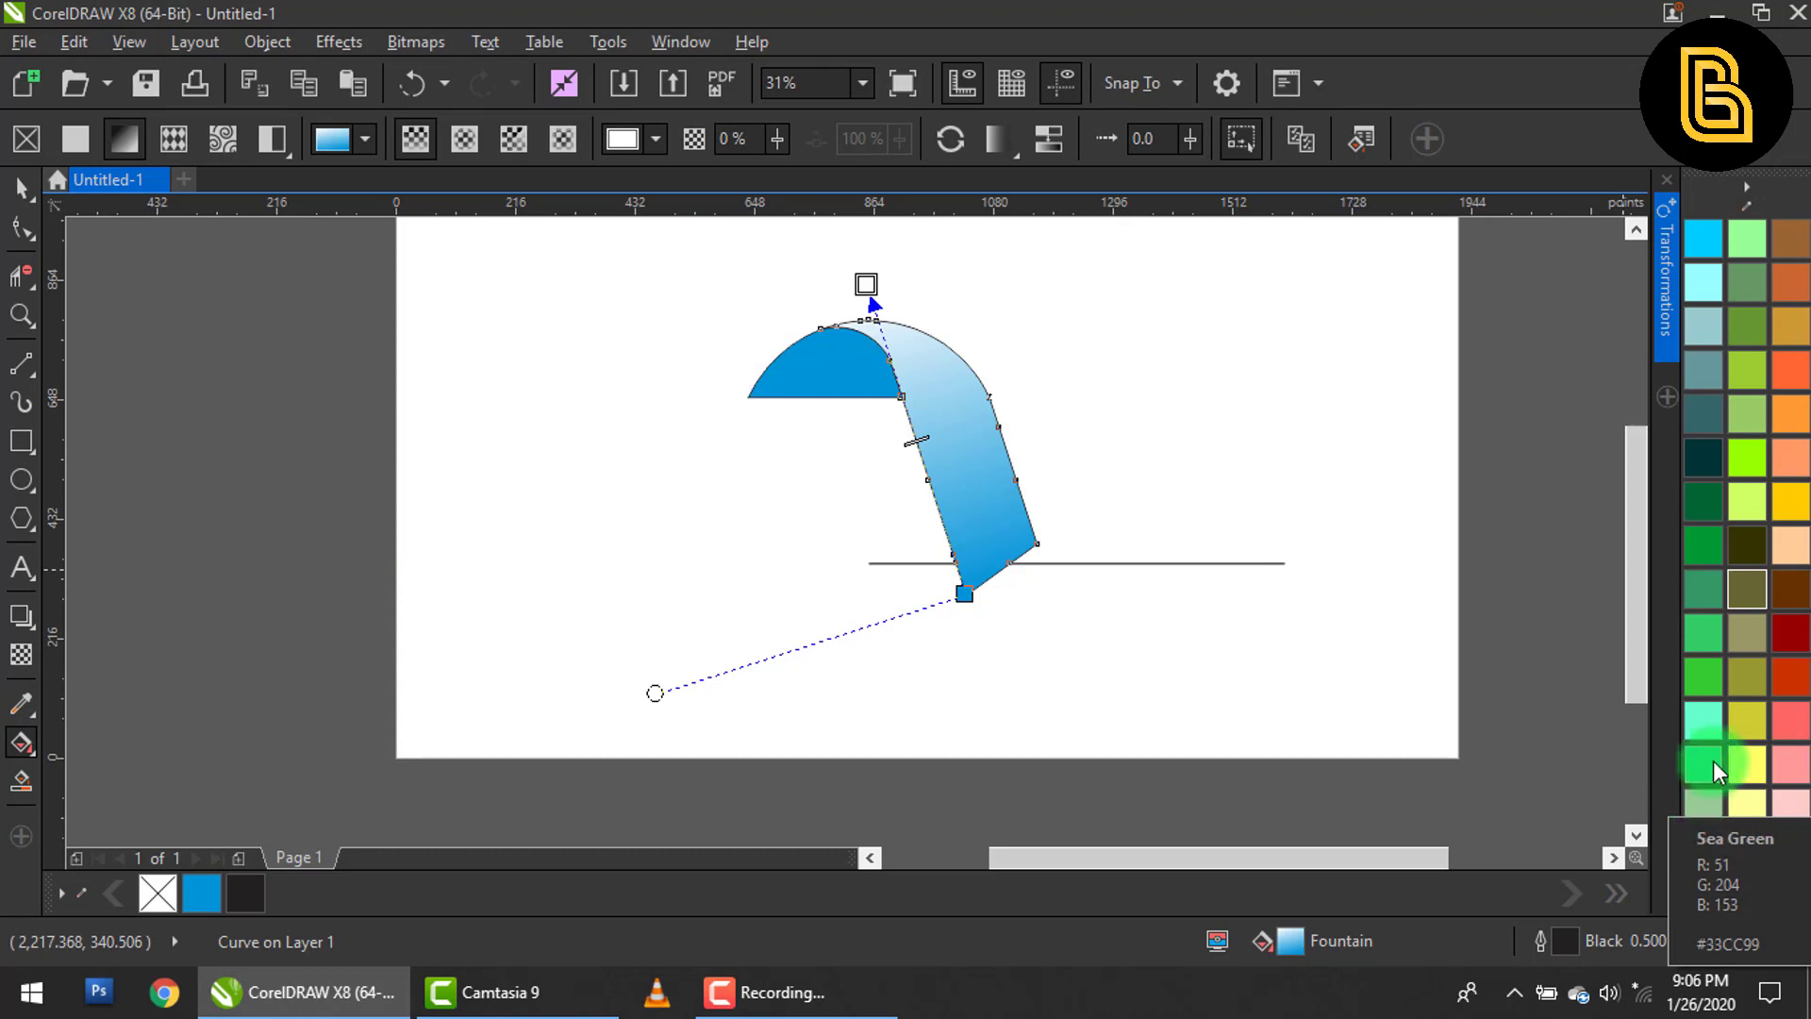
left_click_drag(1745, 707, 972, 605)
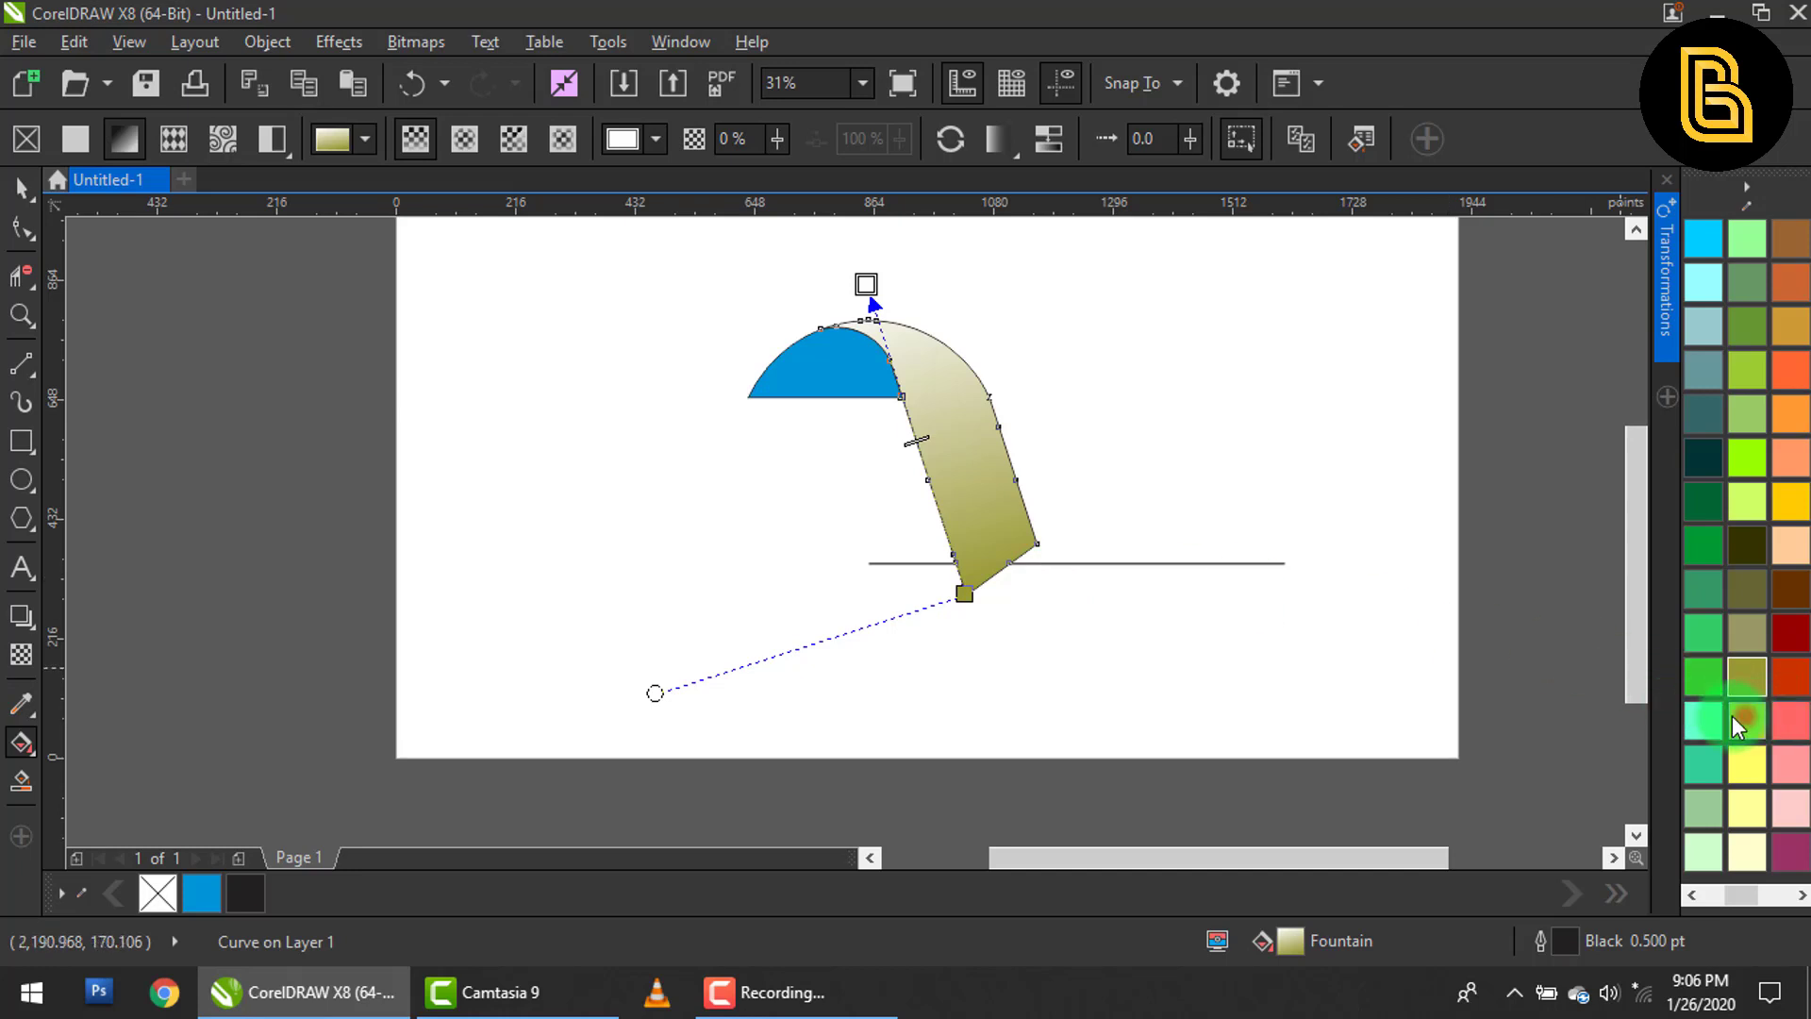
left_click_drag(1738, 724, 995, 525)
left_click_drag(933, 495, 933, 496)
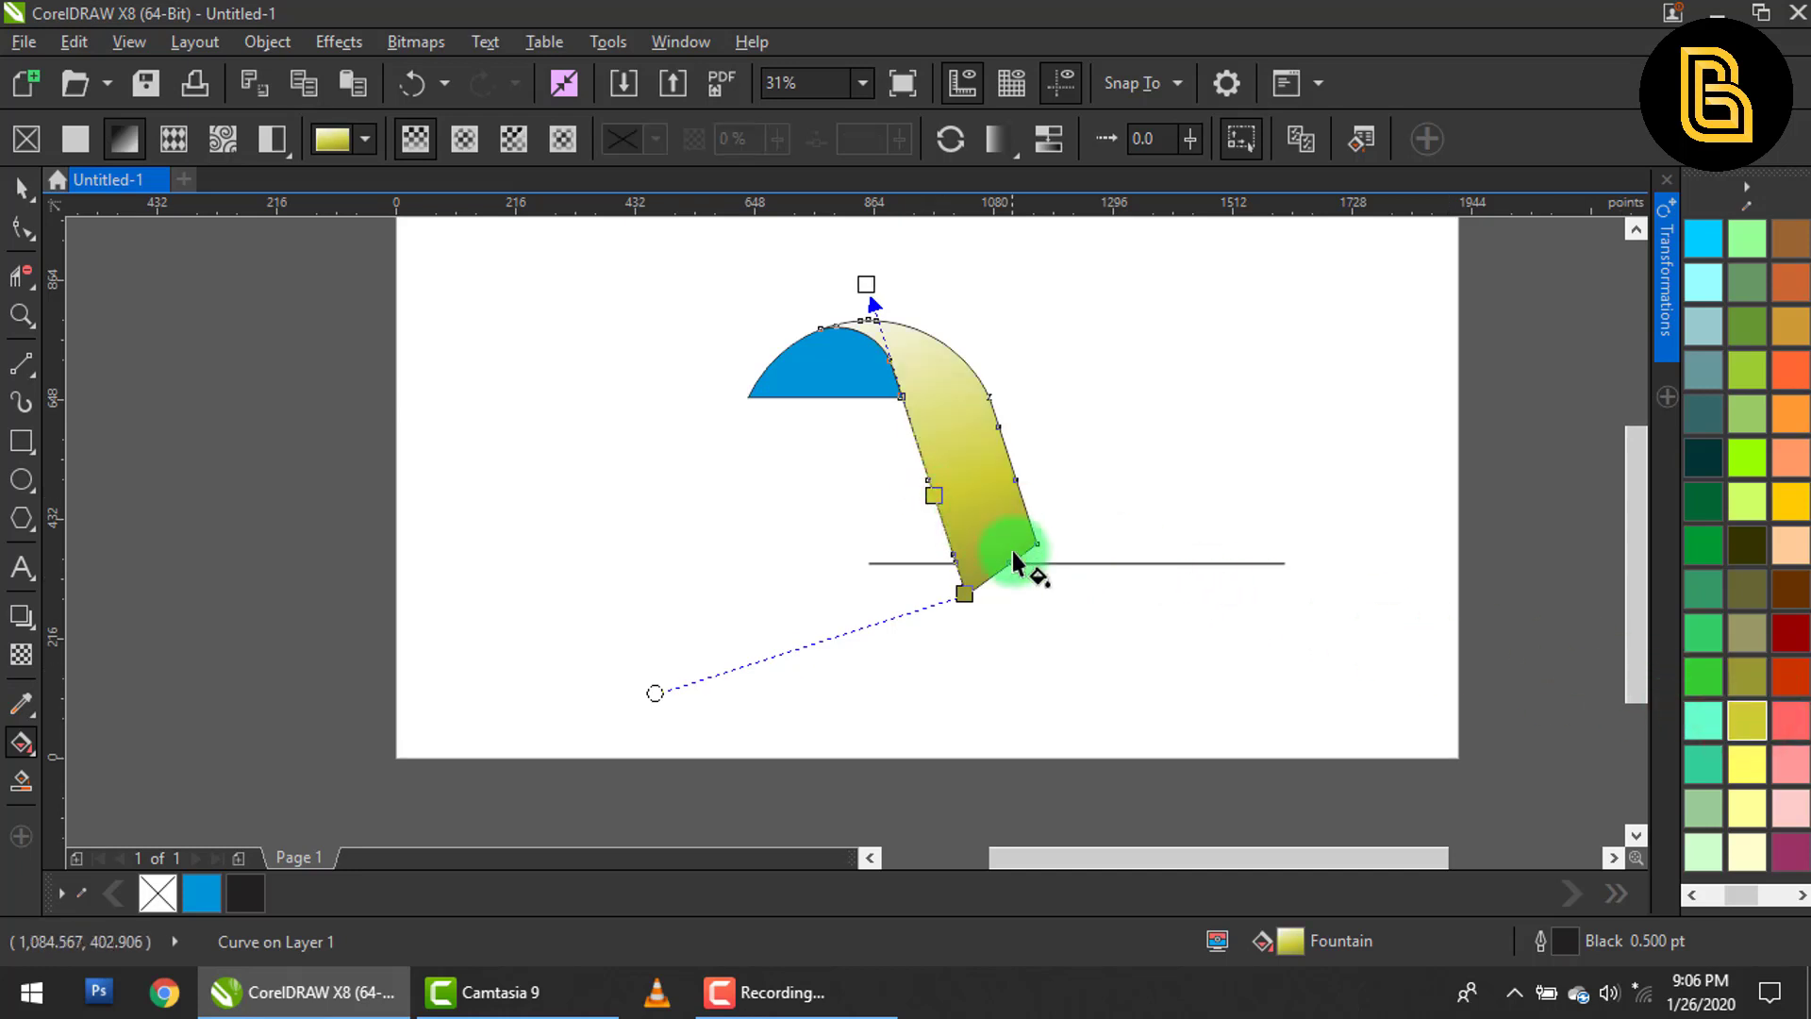
left_click_drag(1748, 764, 865, 283)
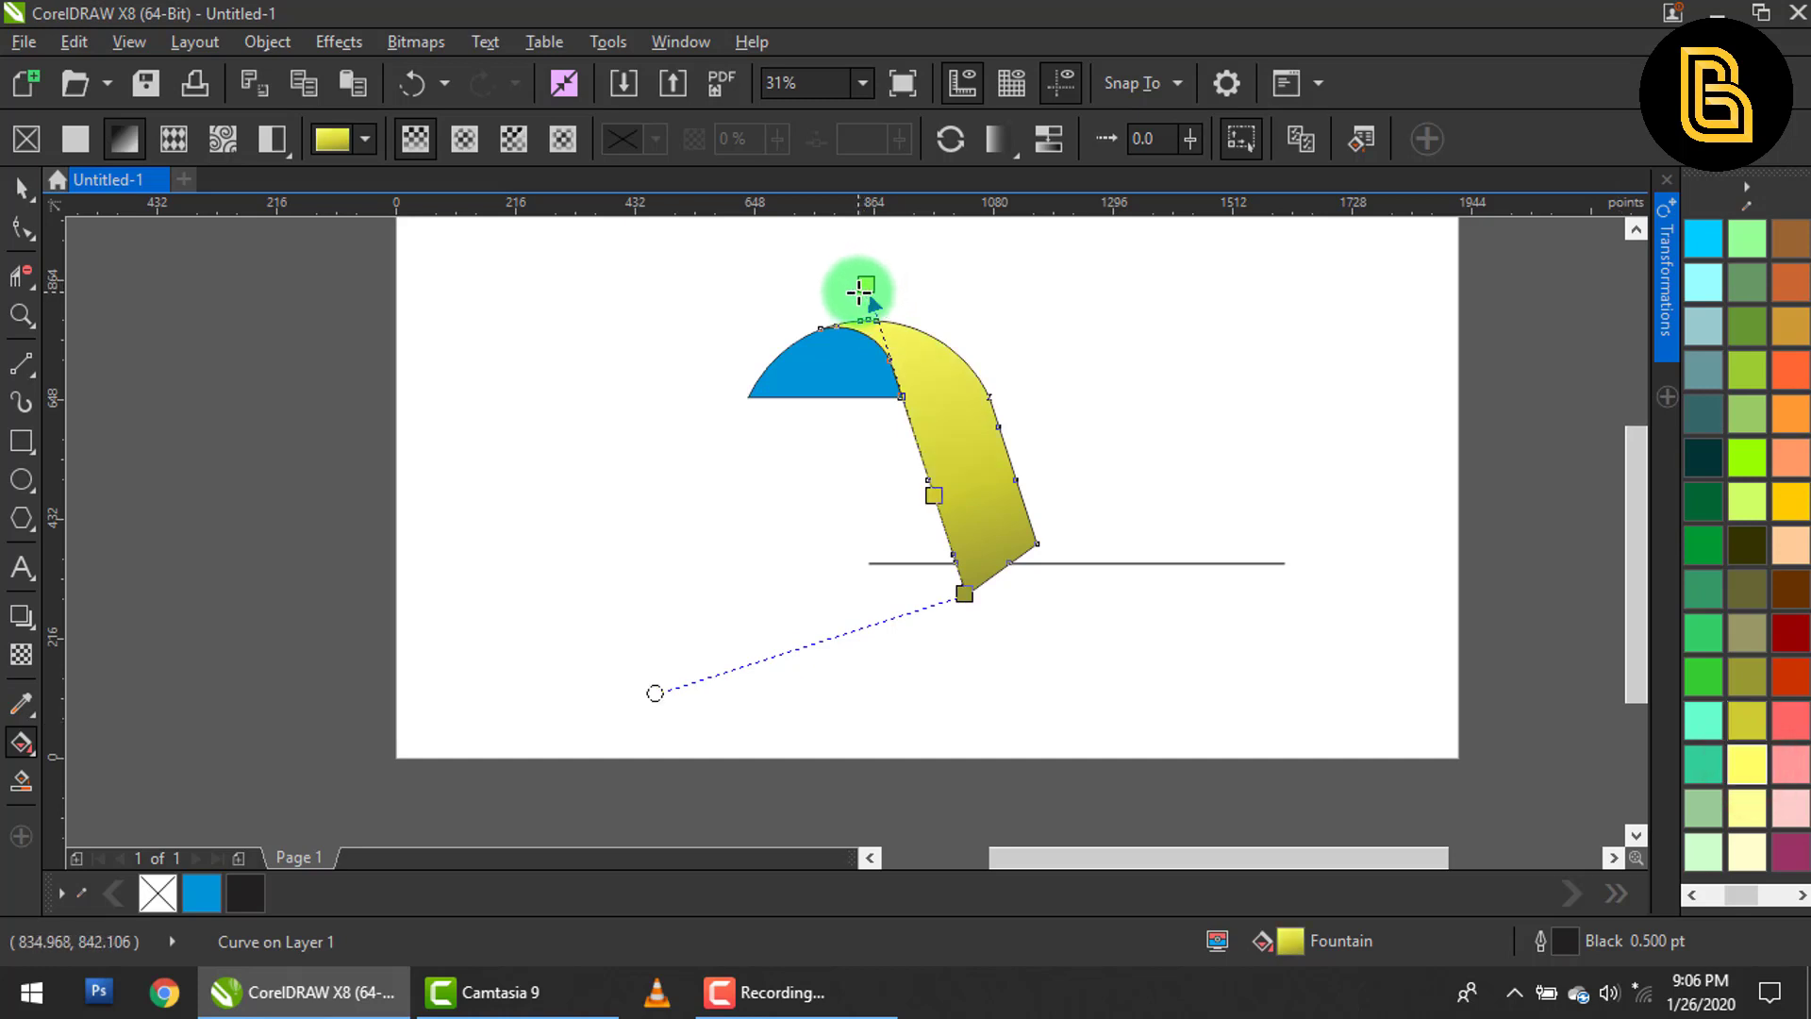
Give the blue cap a vertical fountain fill from very dark olive at its peak to medium olive at its flat edge.
left_click(846, 377)
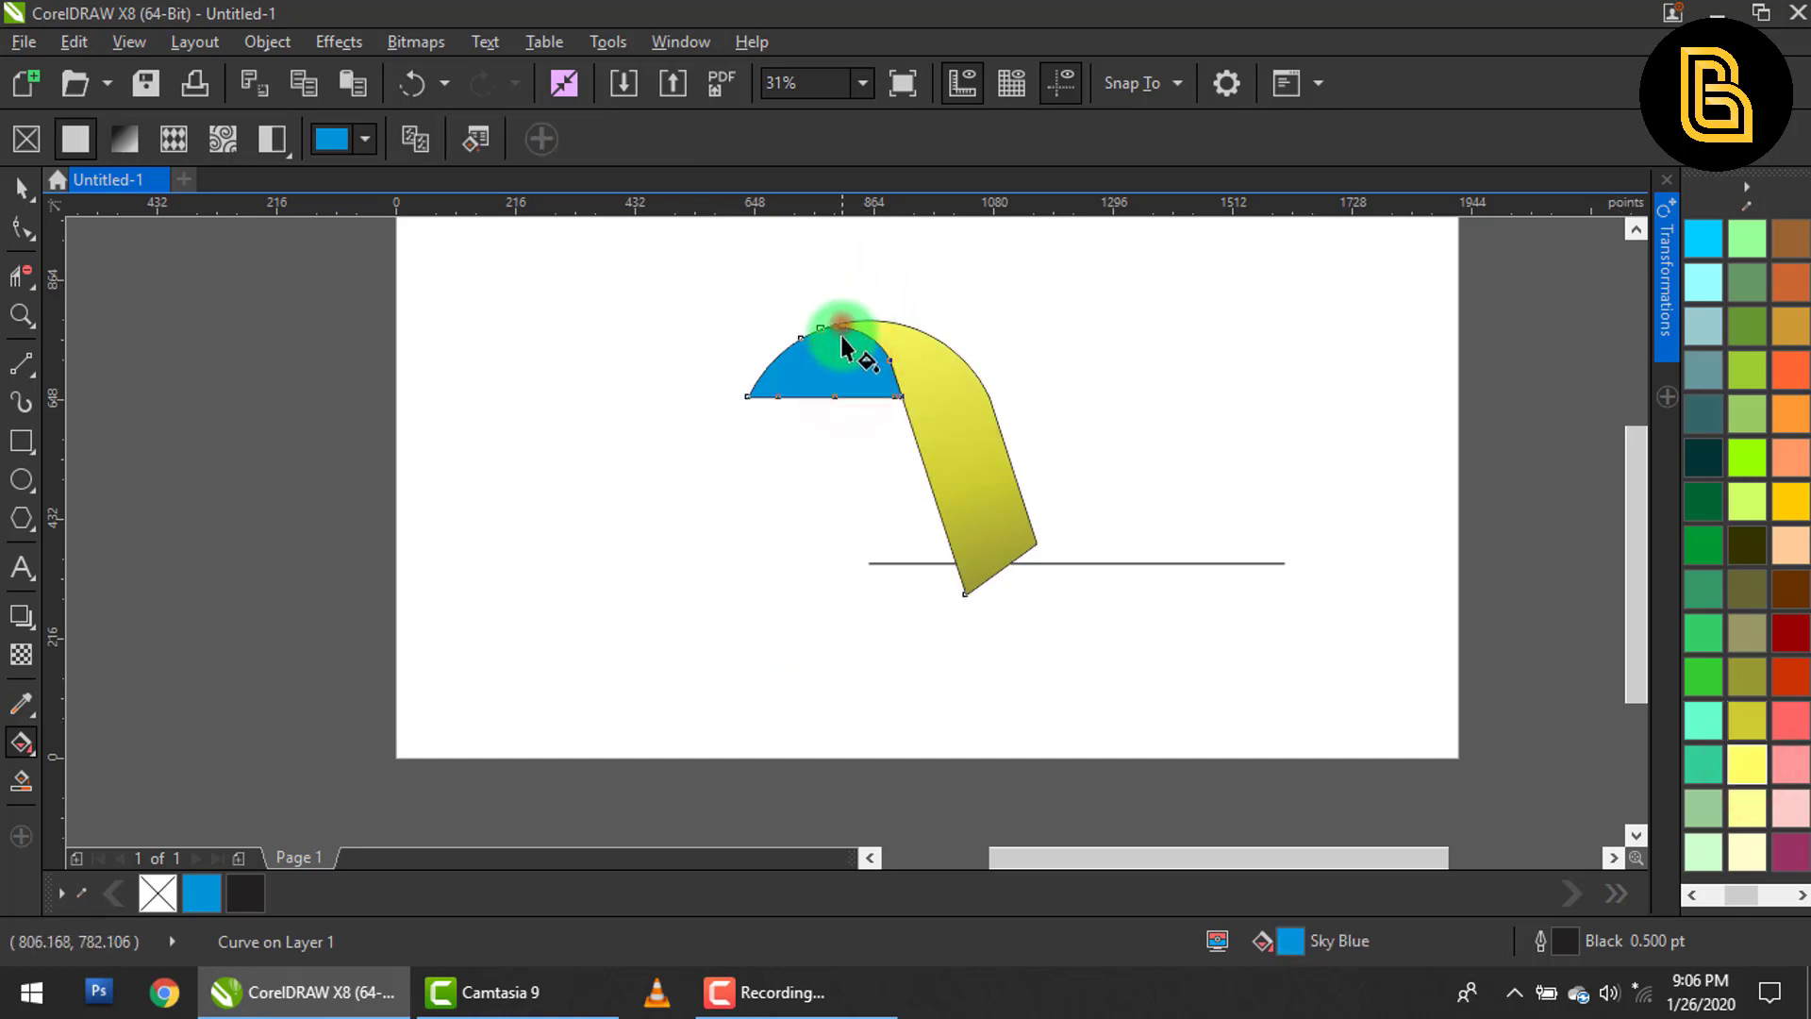
left_click_drag(839, 395, 840, 396)
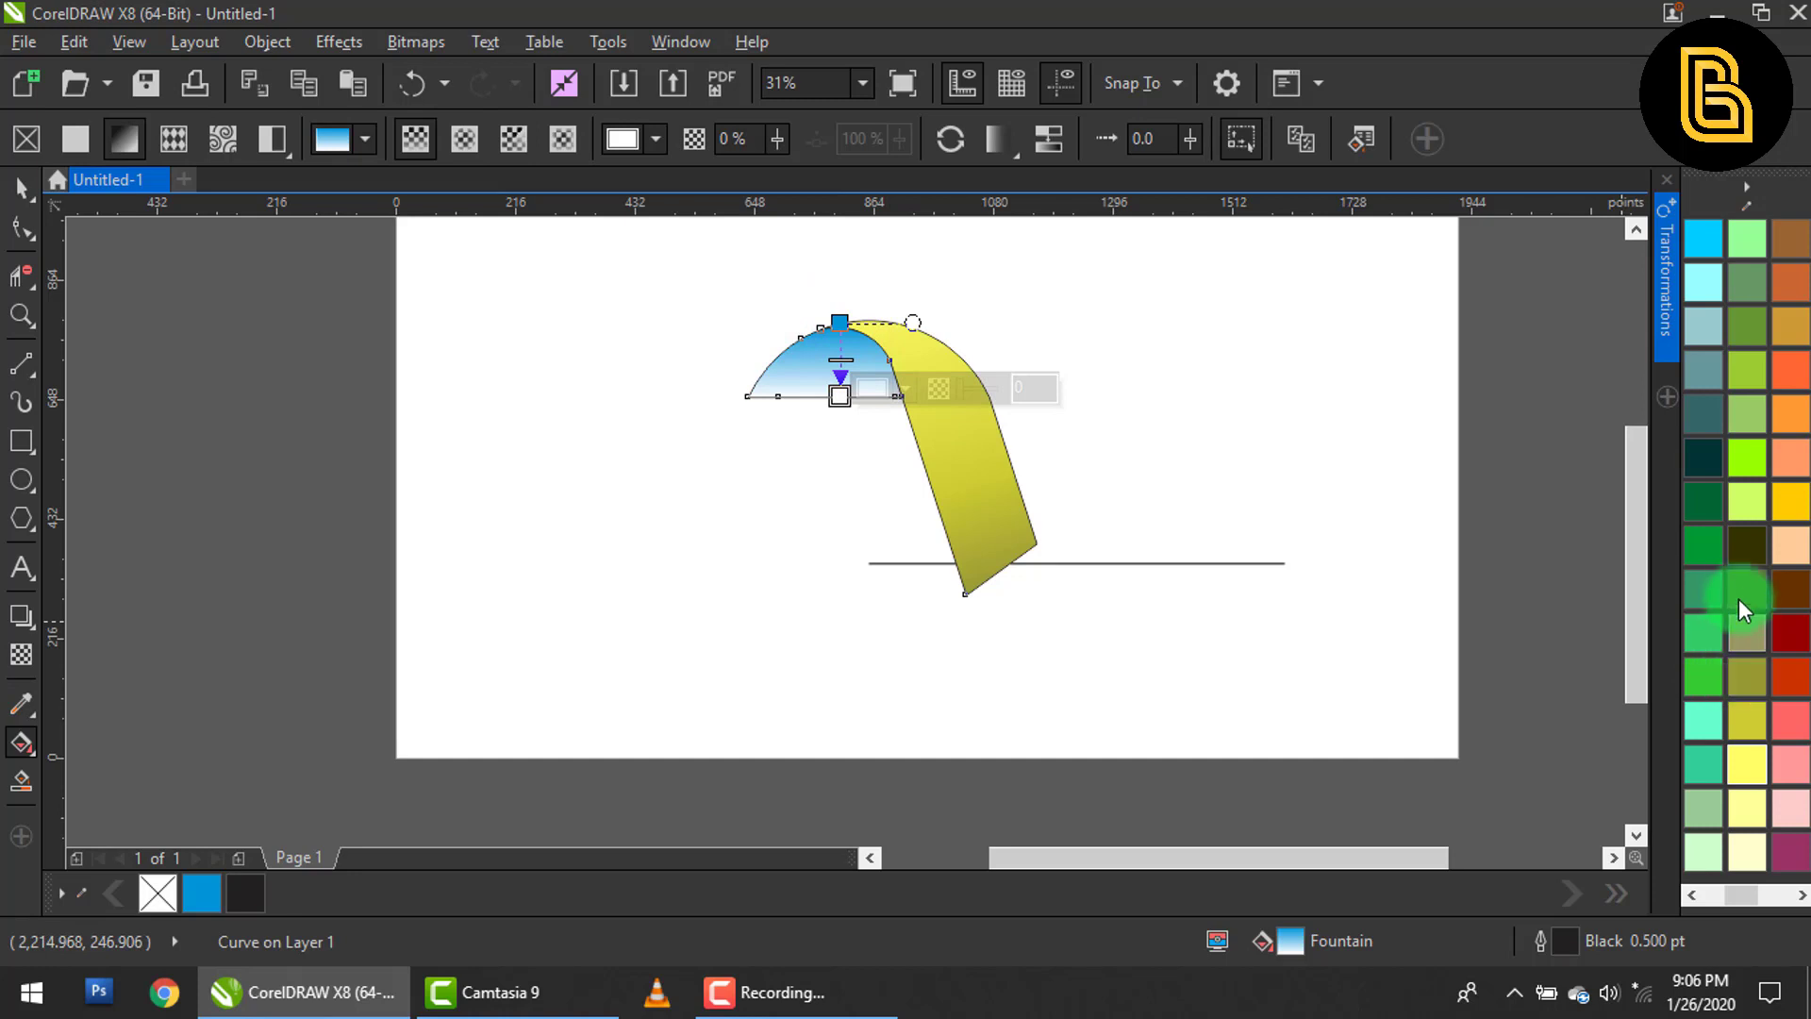
left_click_drag(1740, 608, 841, 394)
left_click_drag(1752, 552, 840, 325)
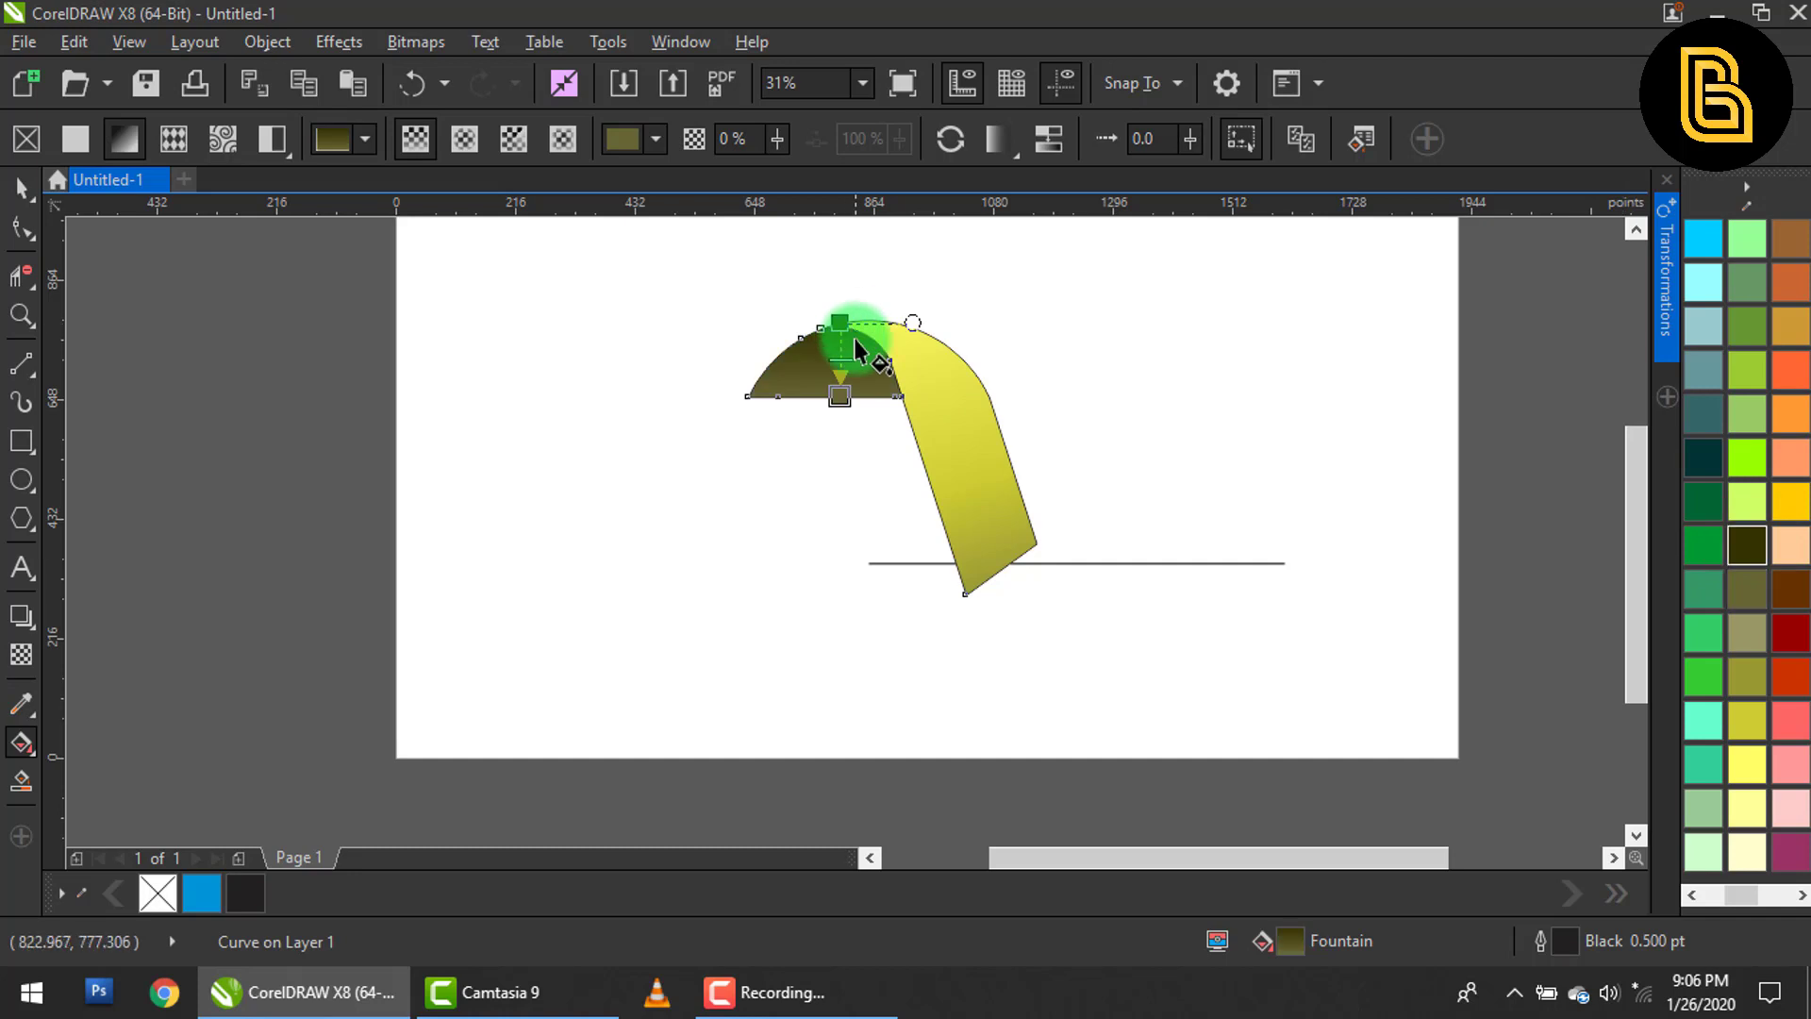
Select the gradient strip and cap together and remove their outlines.
left_click(21, 187)
left_click_drag(256, 261, 1164, 666)
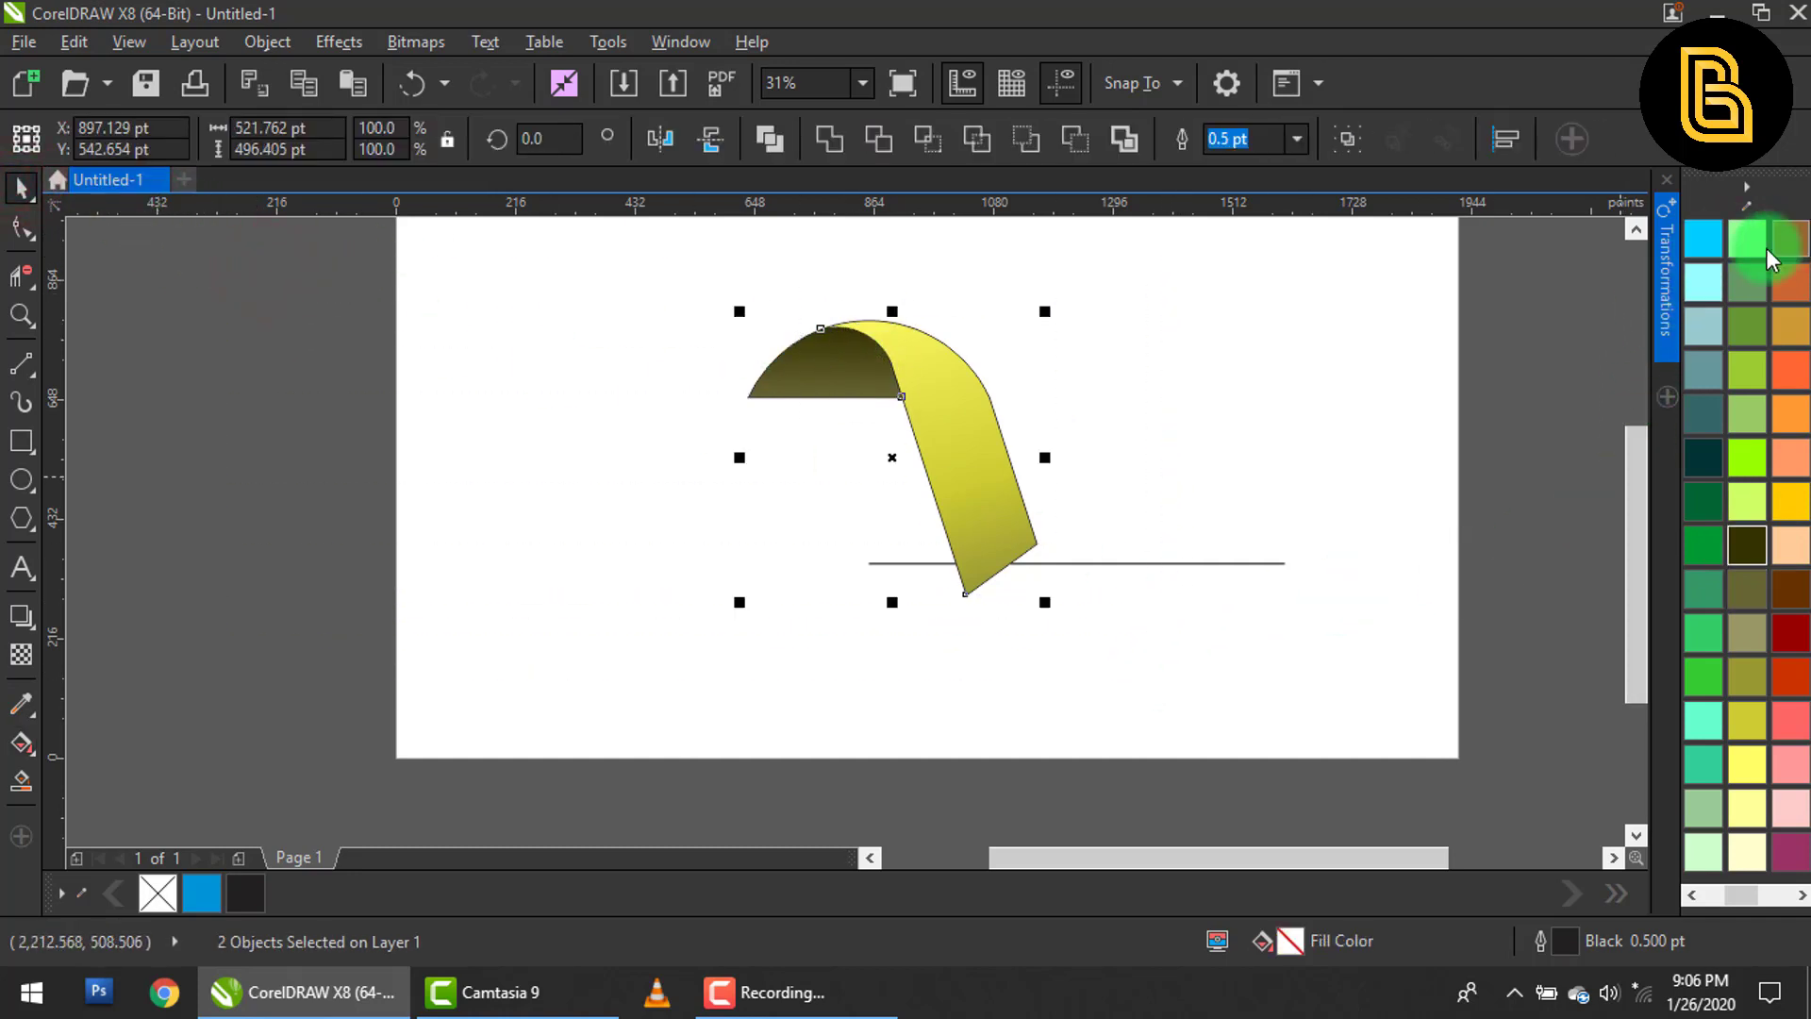
left_click_drag(1741, 901, 1694, 894)
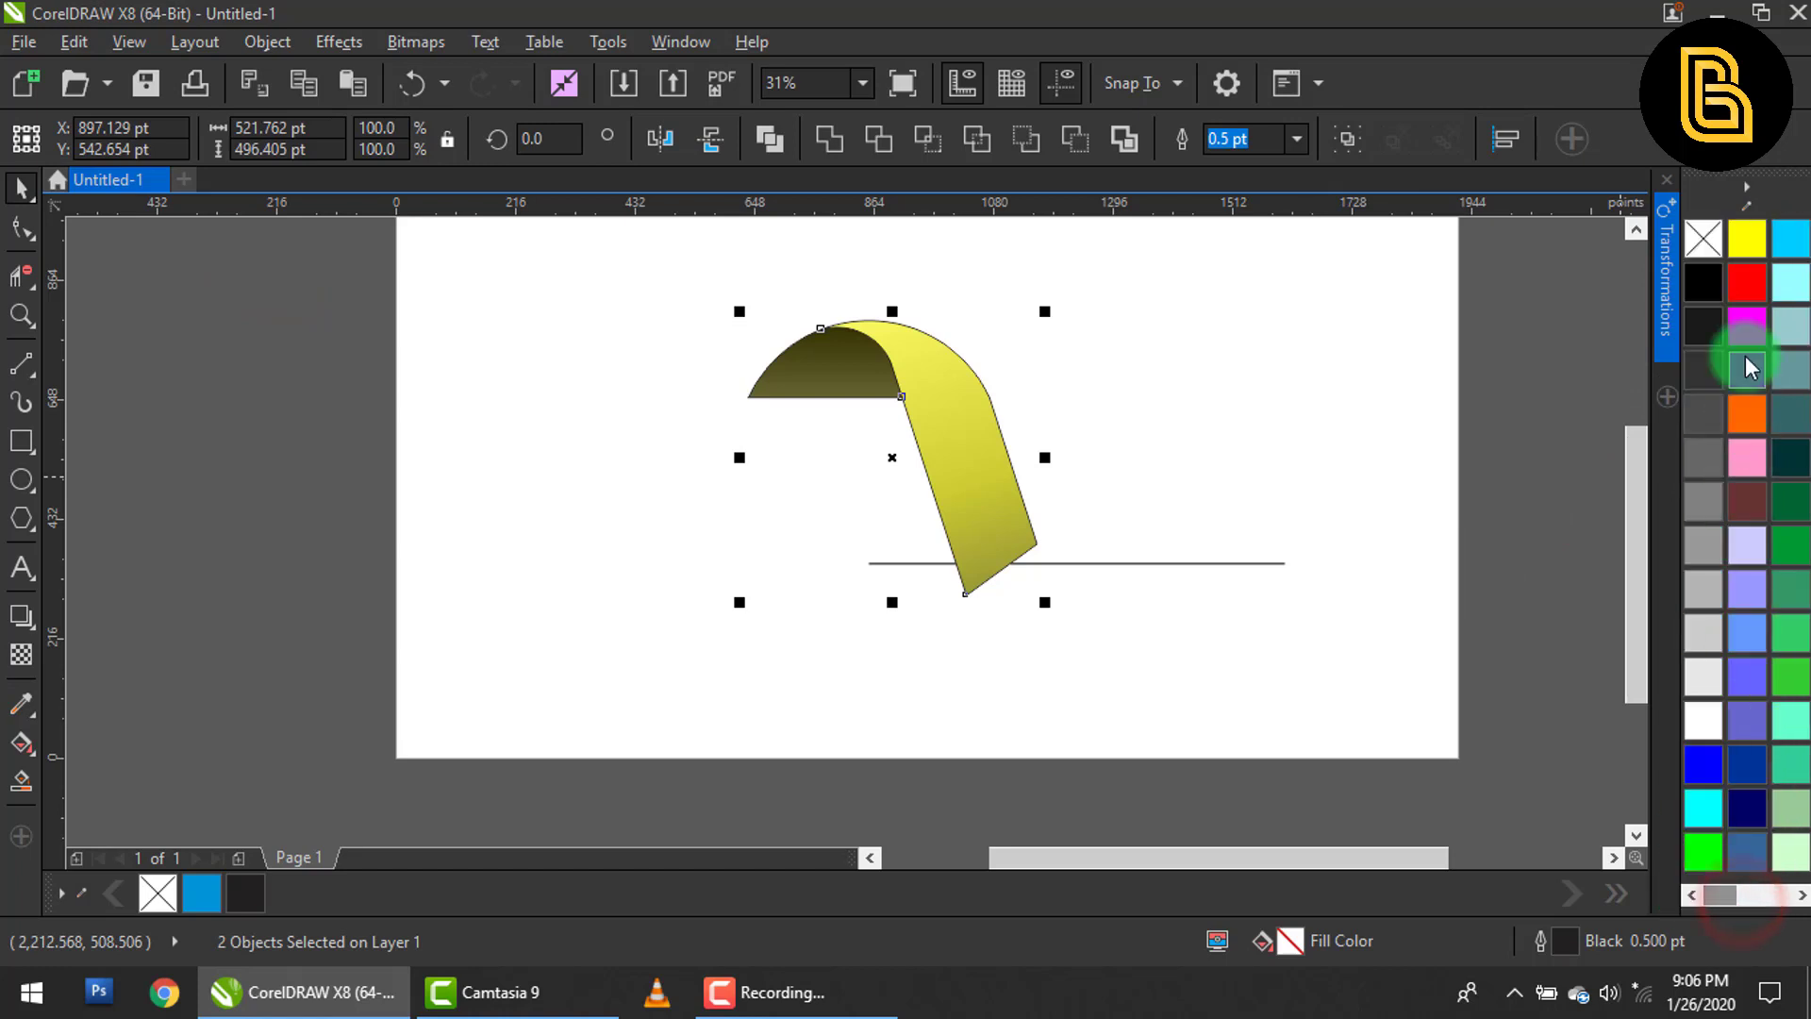
right_click(1705, 241)
left_click(1094, 351)
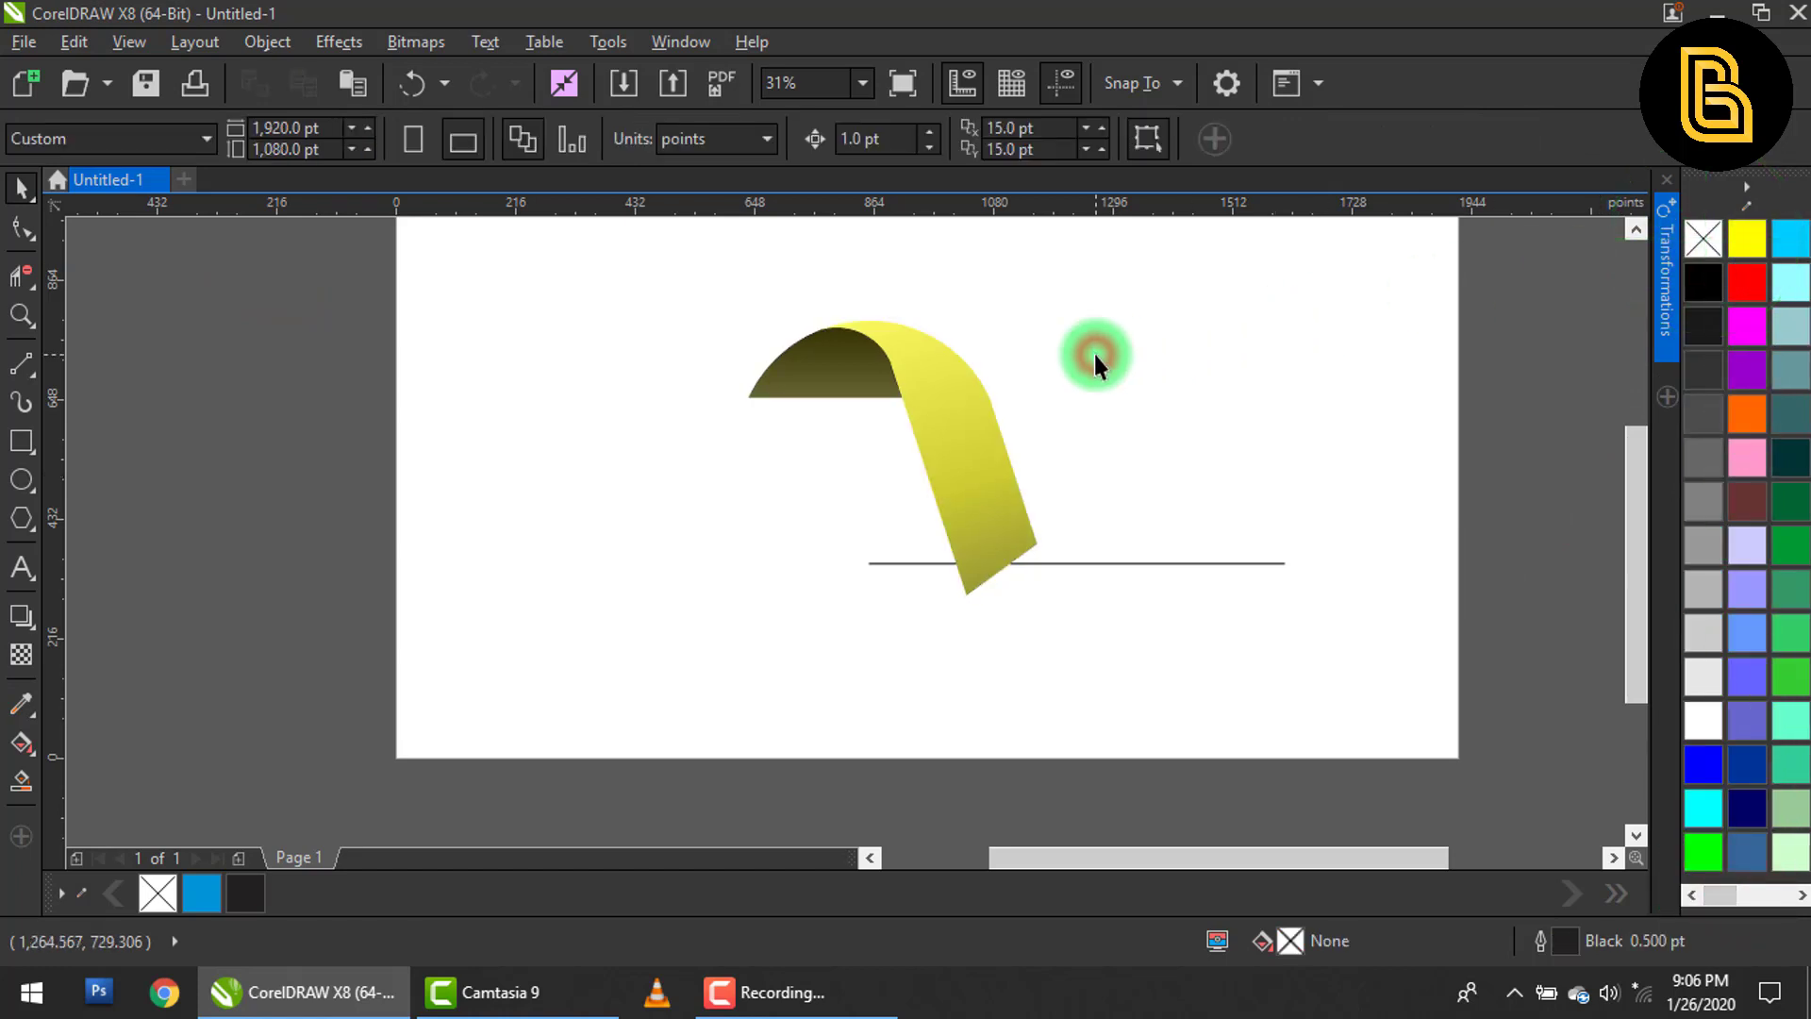
Move the rotation centres of the yellow strip and the dark cap to the left end of the horizontal line.
left_click(958, 430)
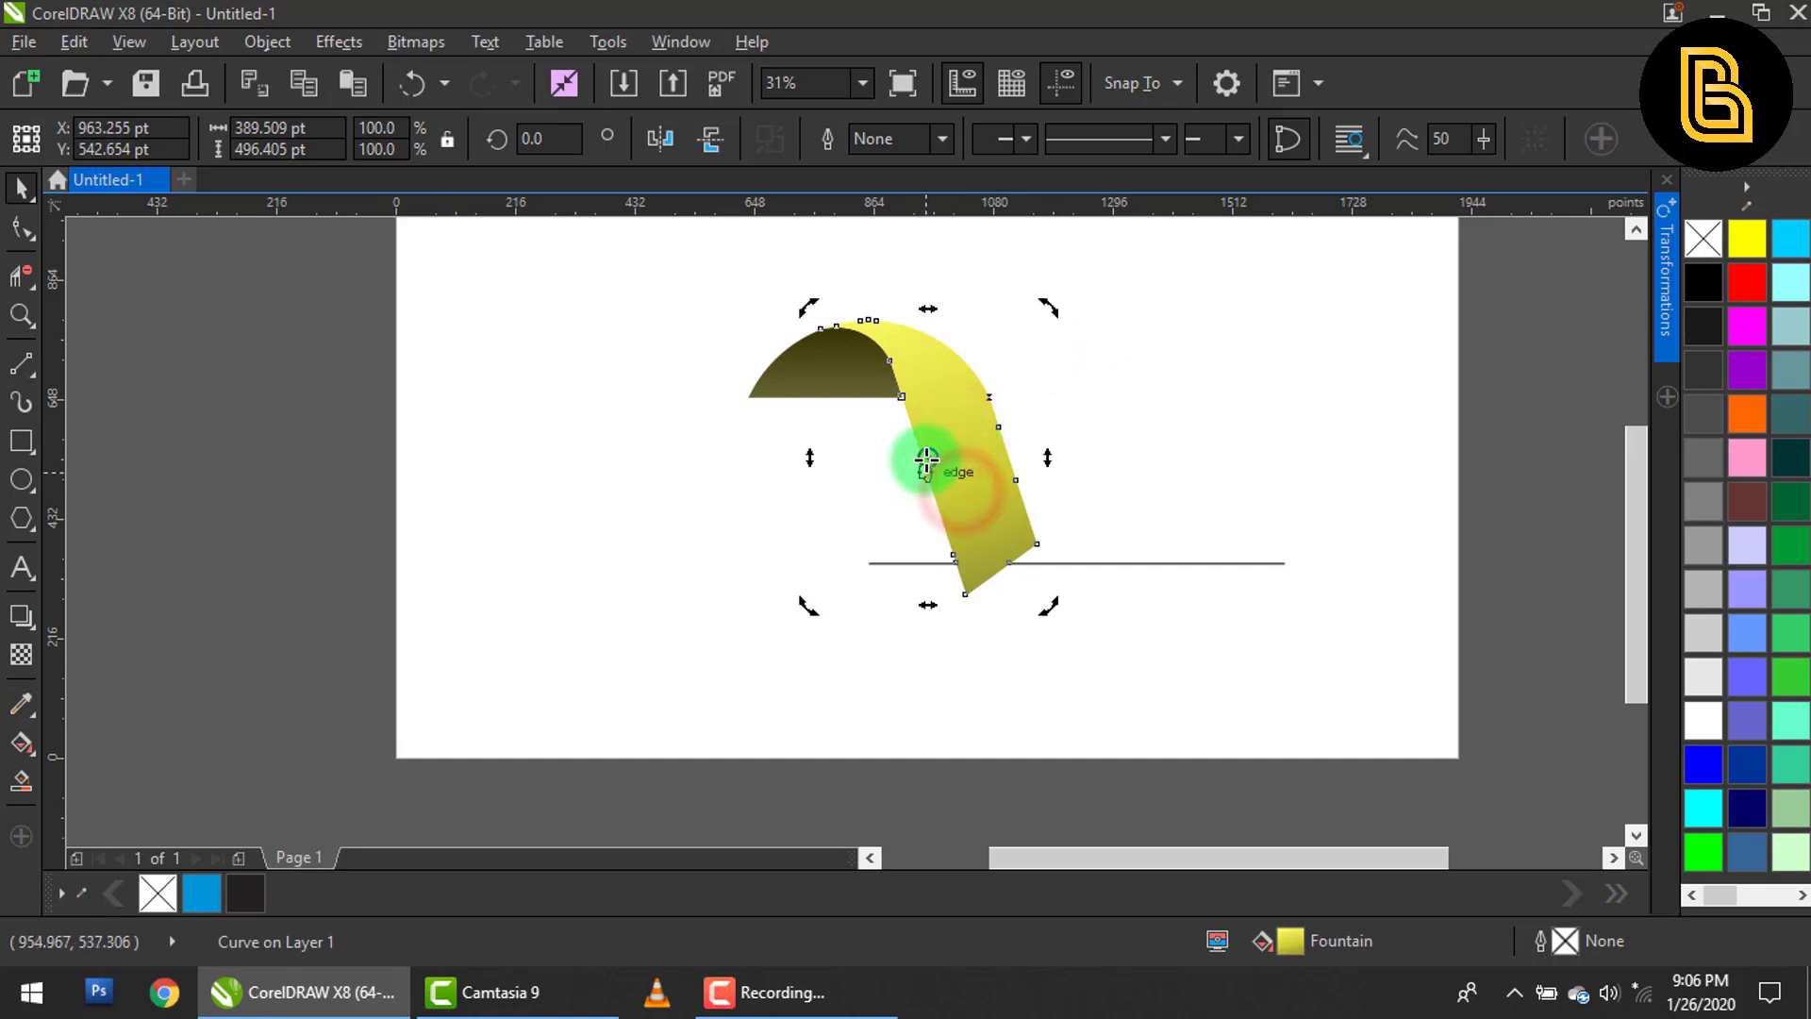
left_click(927, 460)
left_click_drag(927, 460, 867, 563)
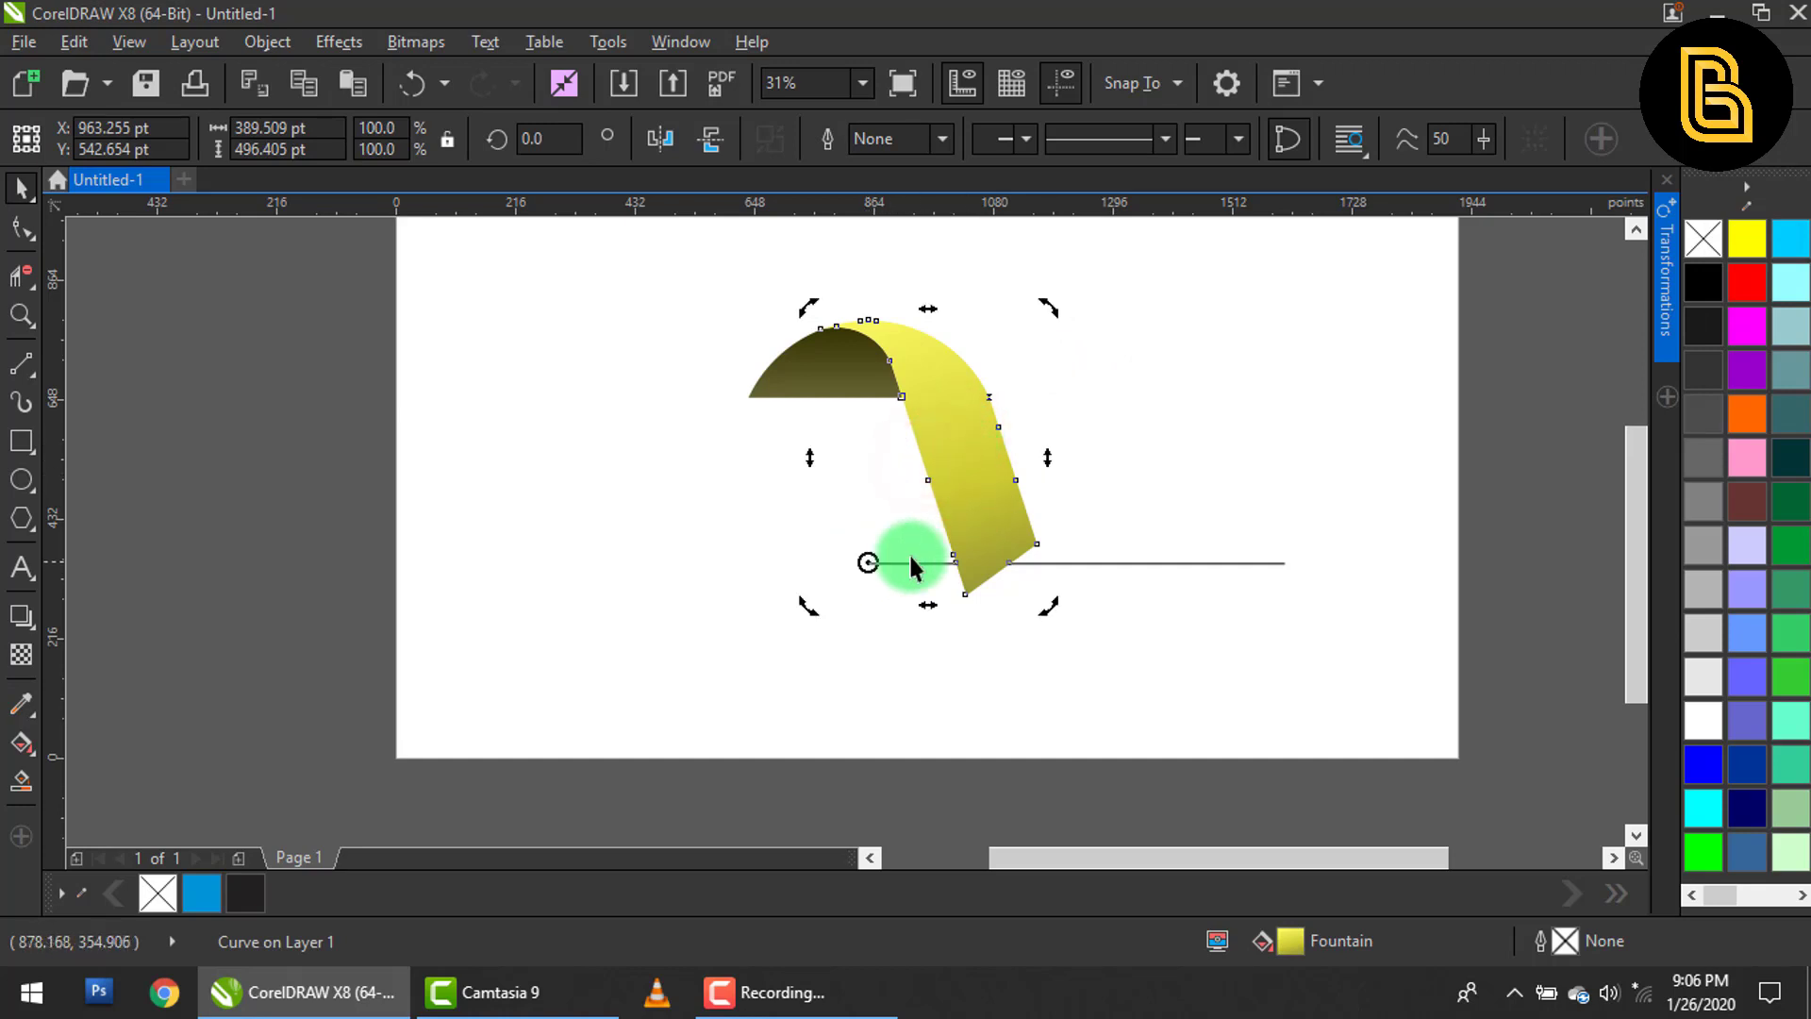
left_click(861, 407)
left_click(820, 377)
left_click_drag(822, 363, 866, 562)
left_click(881, 491)
Rotate the yellow strip by 72° around its moved centre with 4 copies.
left_click(958, 448)
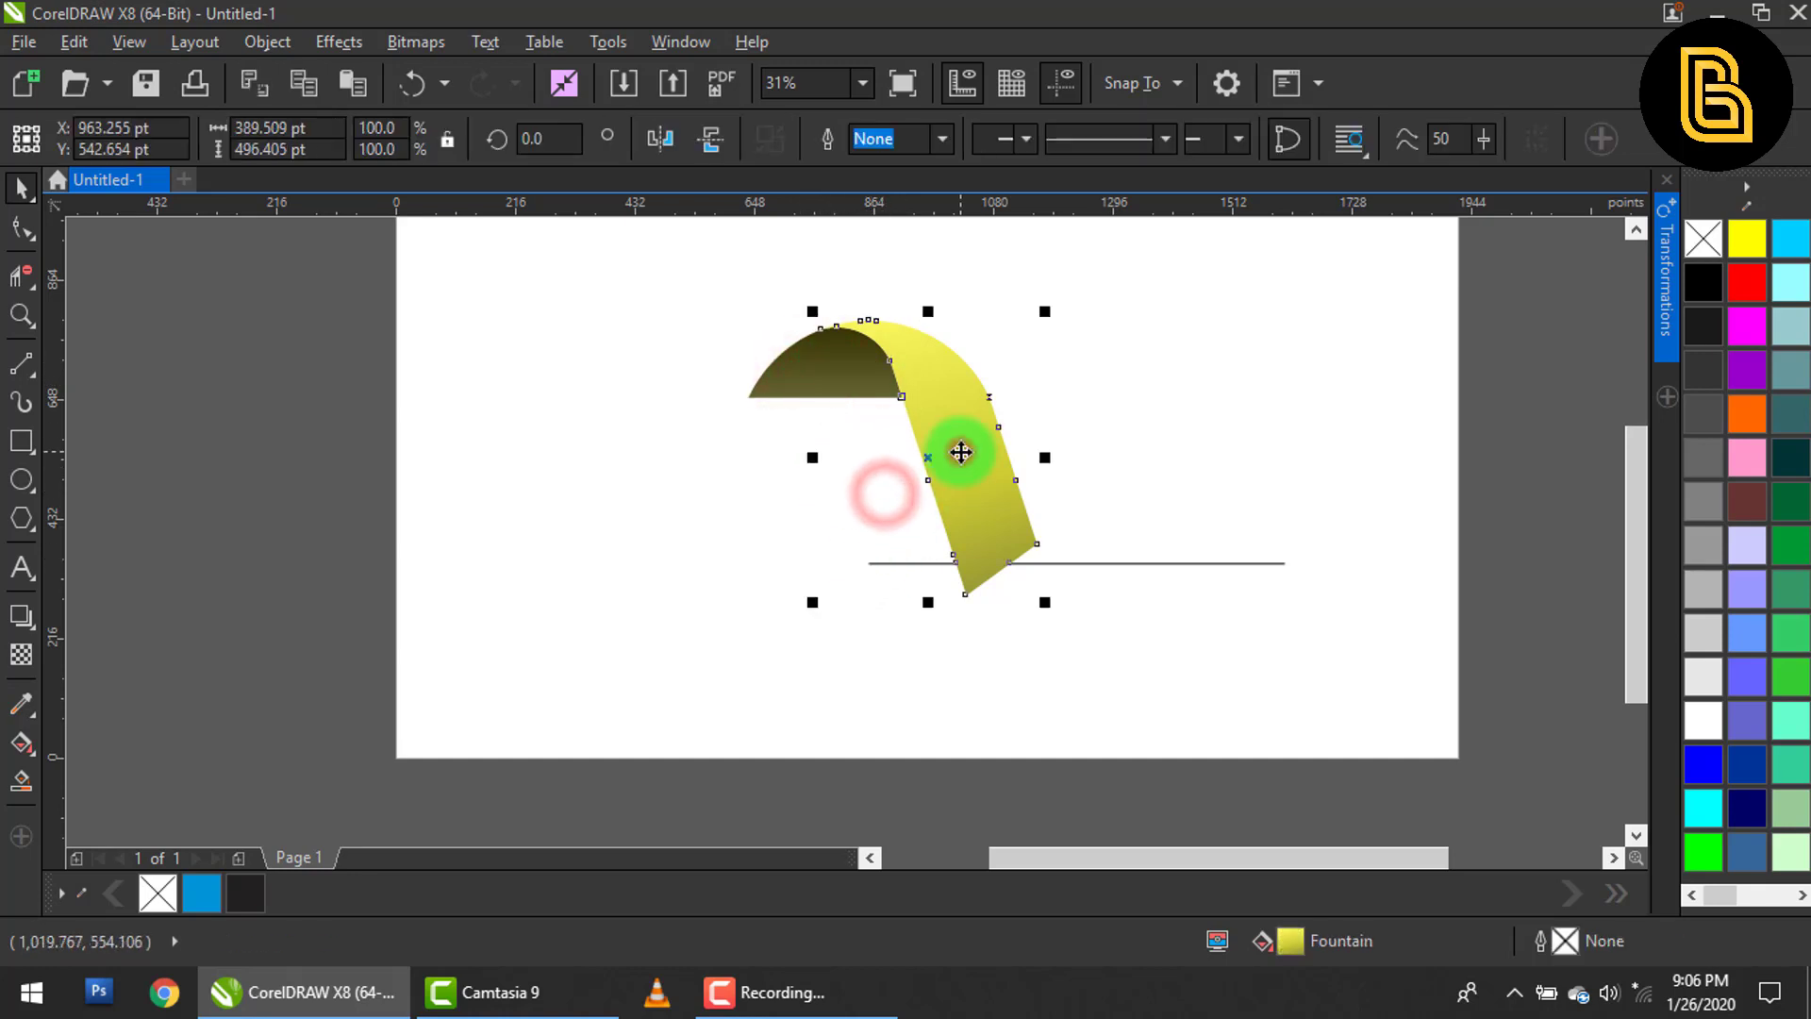
left_click(1664, 298)
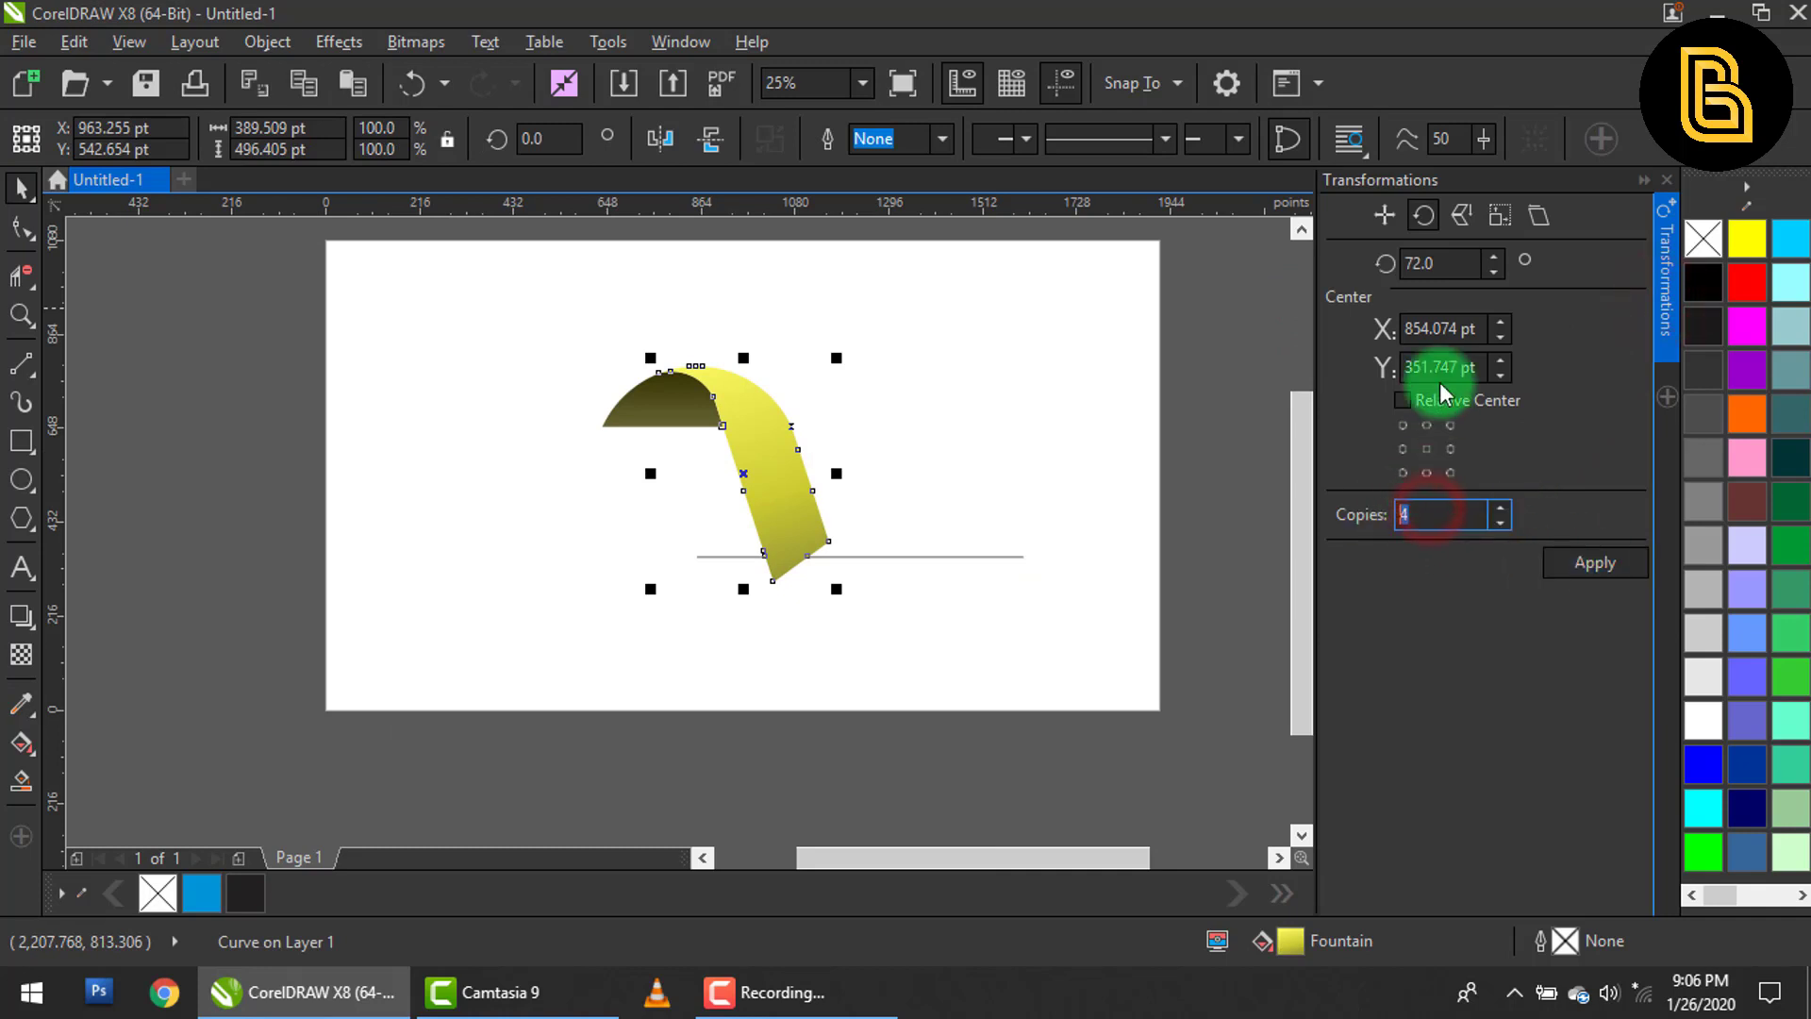
left_click_drag(1458, 269, 1394, 271)
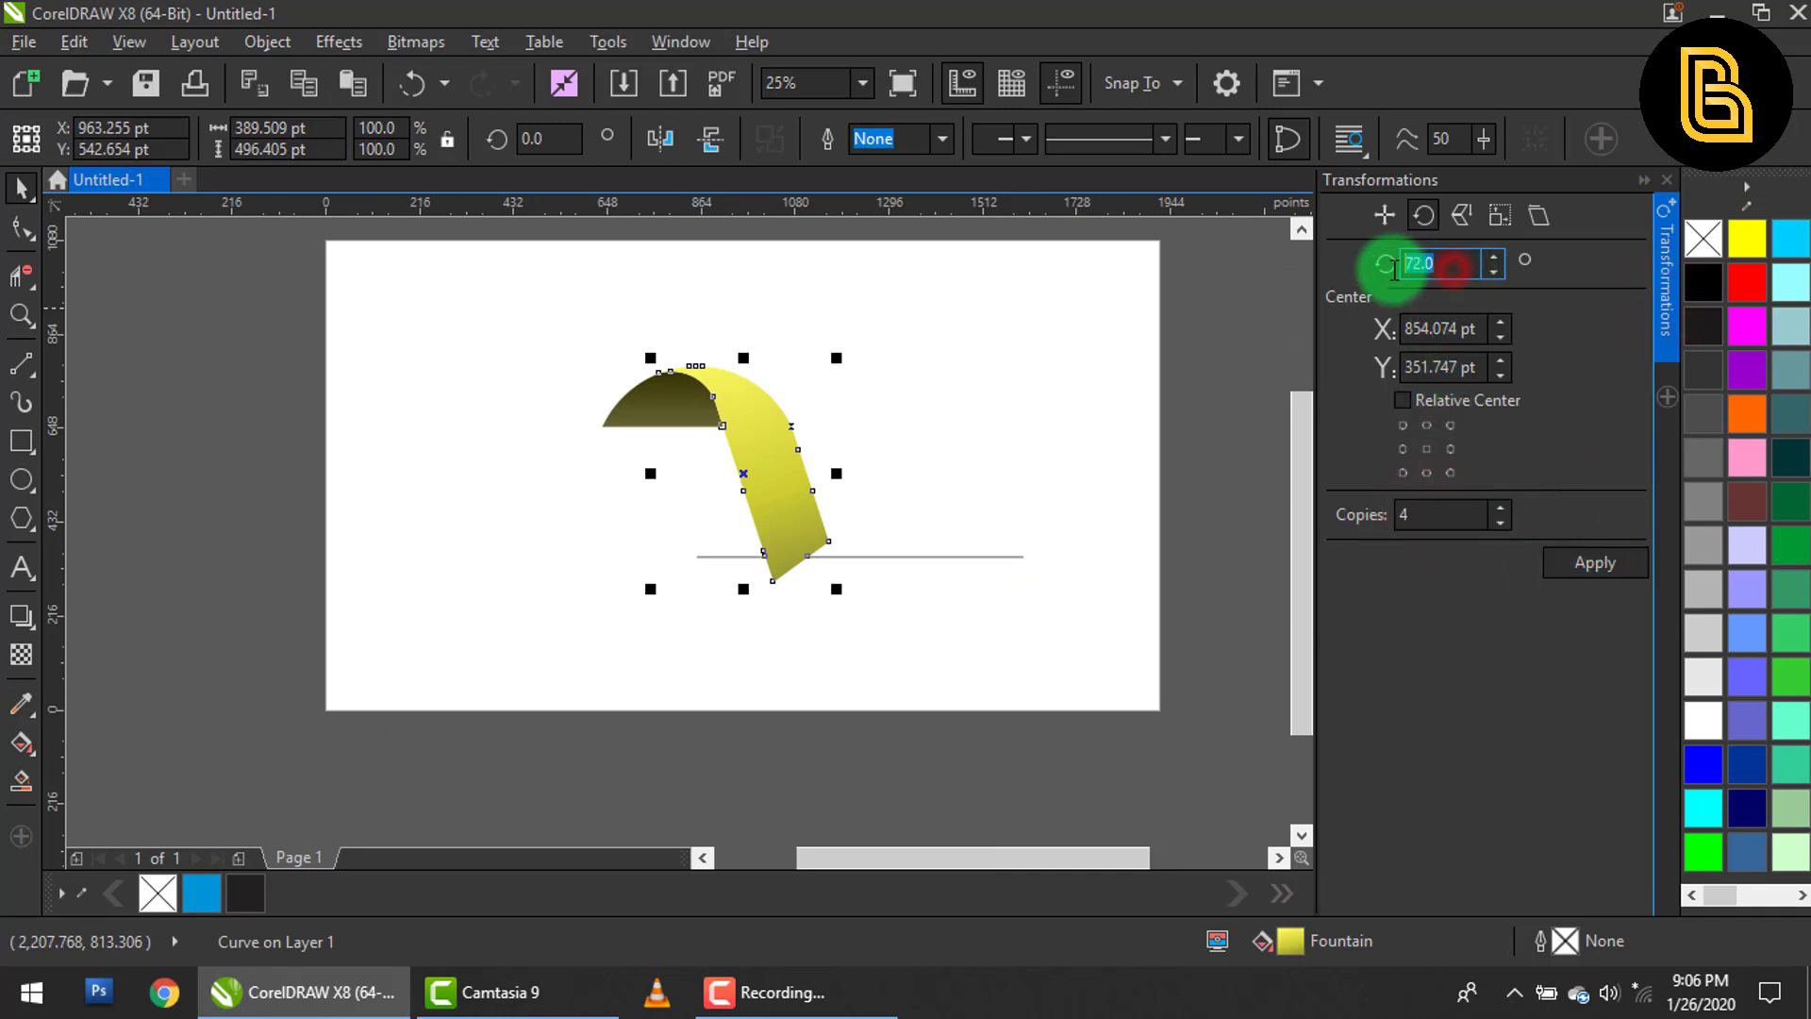
left_click(1563, 563)
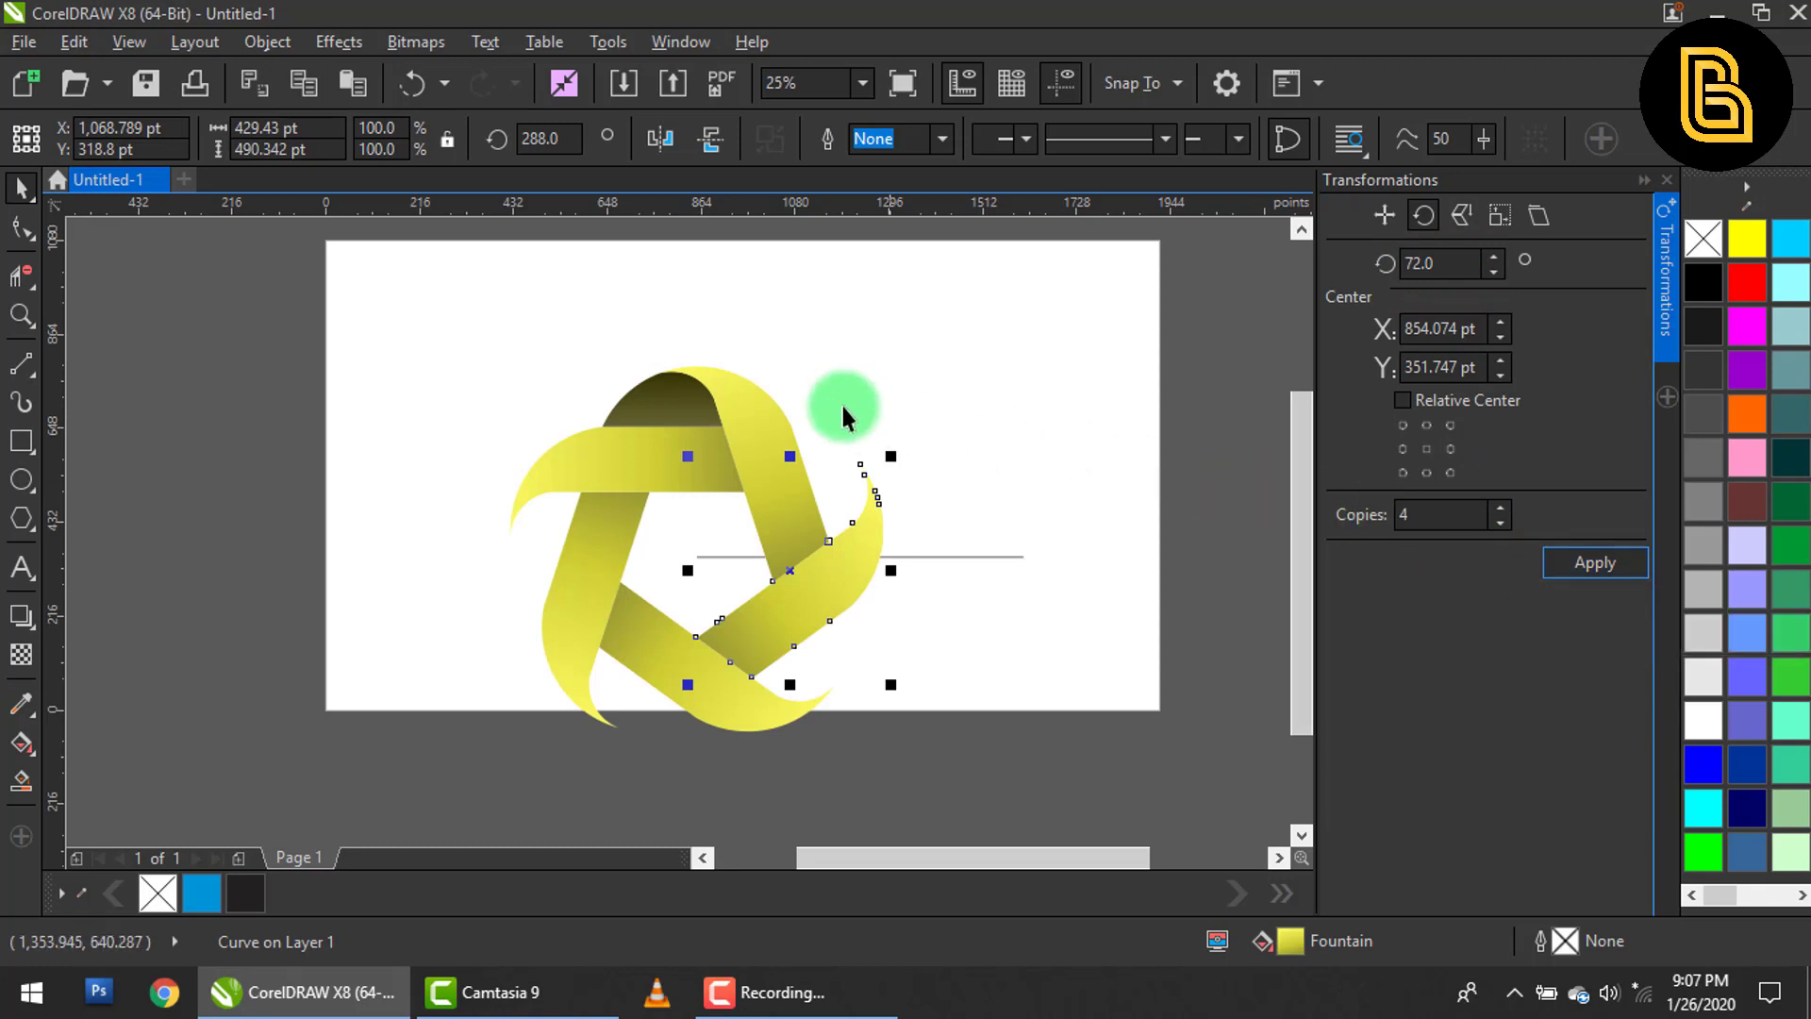
Create 4 rotated copies of the dark cap at 72° around the same centre and collapse the transformation settings.
left_click(672, 396)
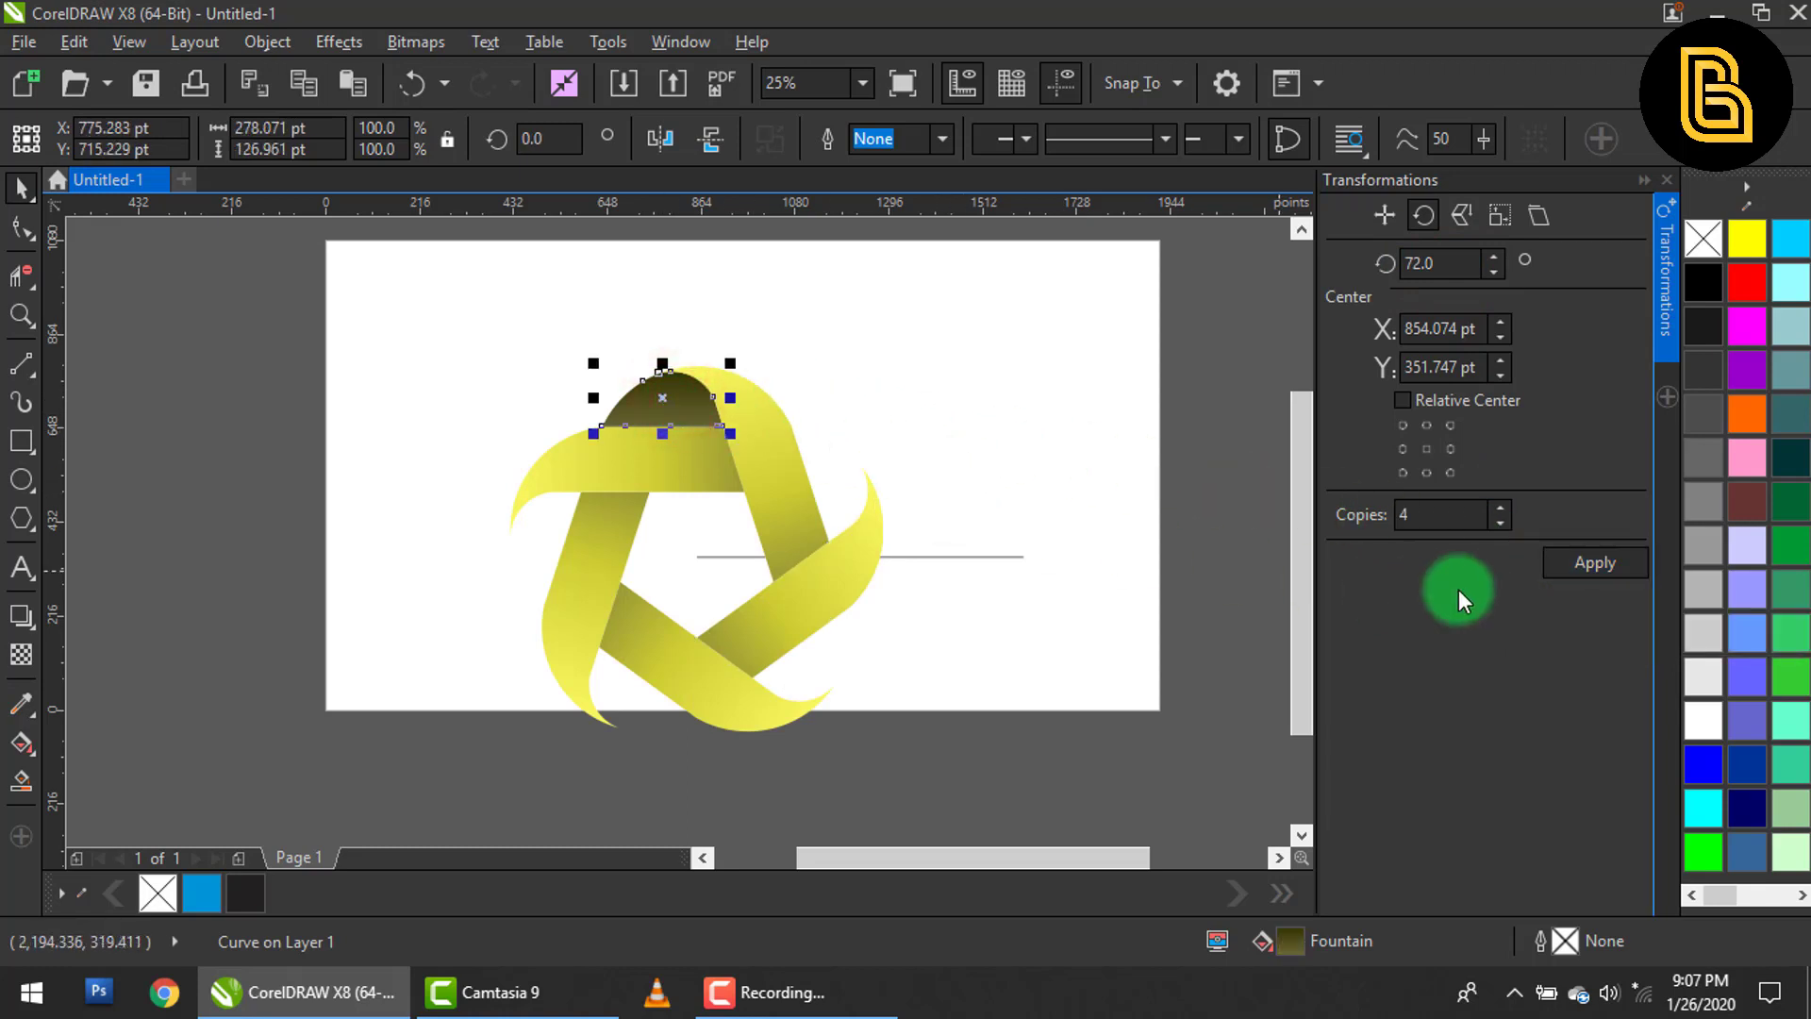
left_click(1622, 566)
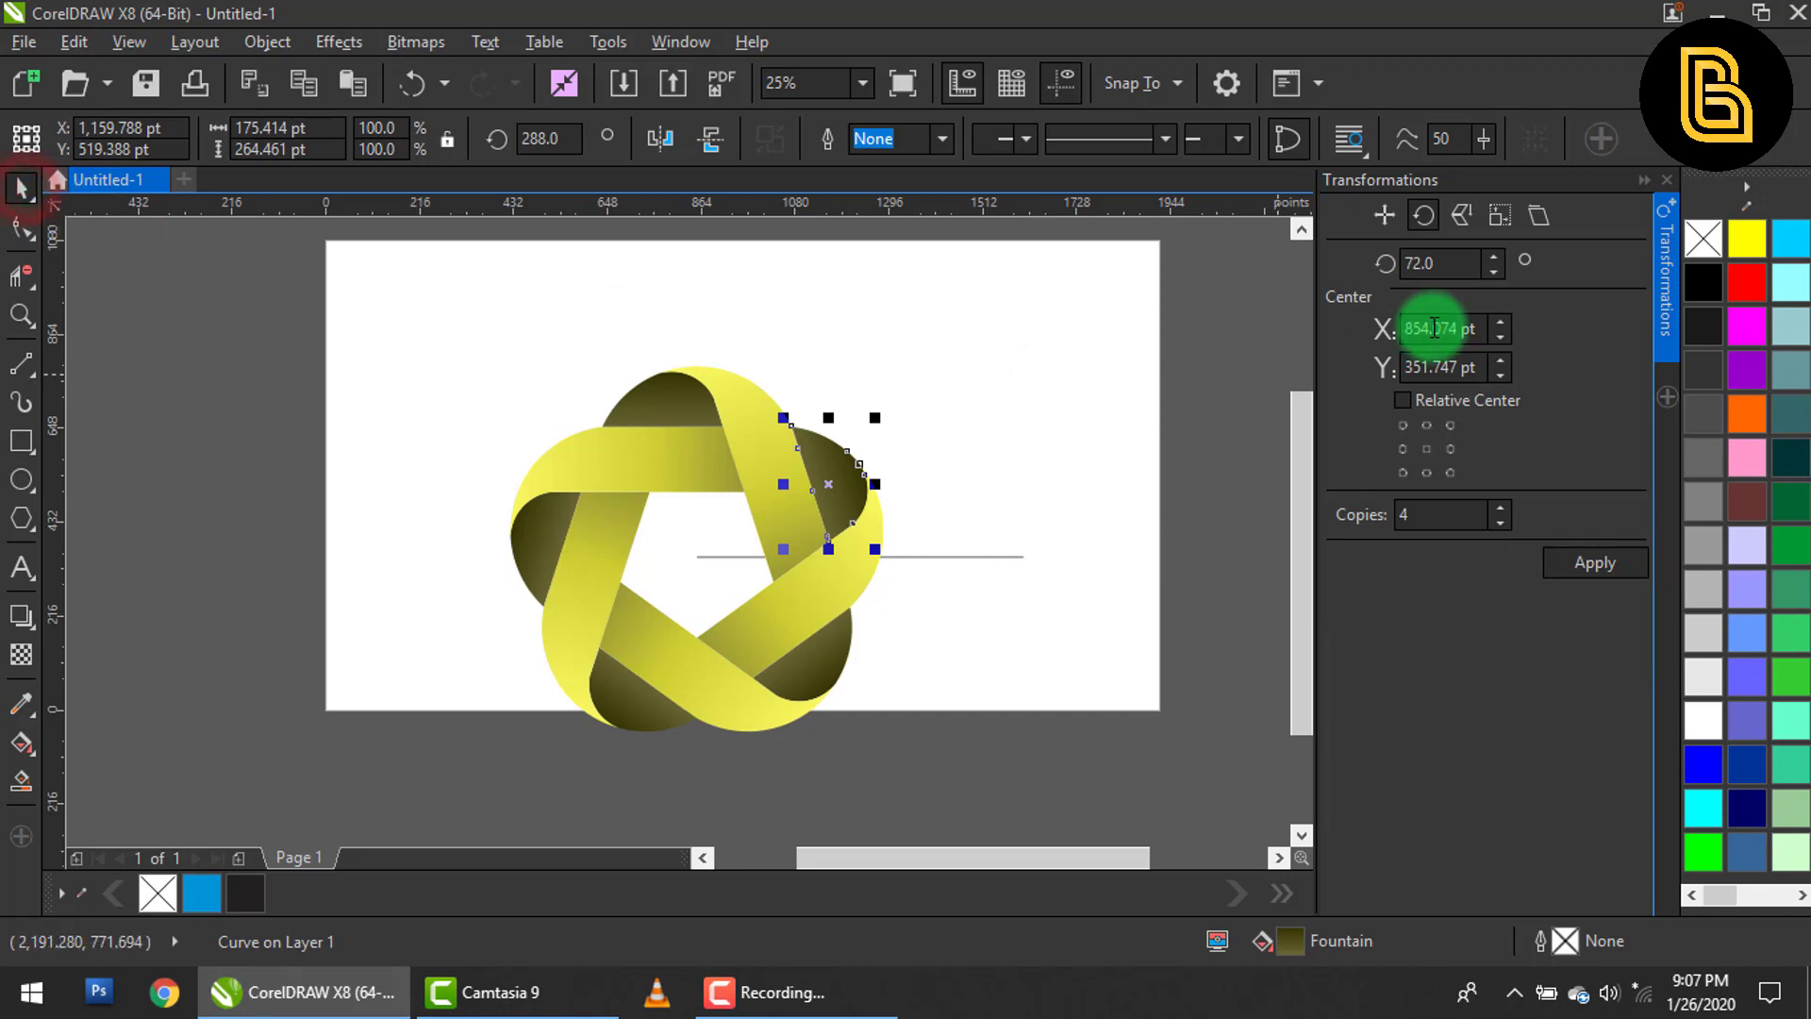
left_click(1637, 179)
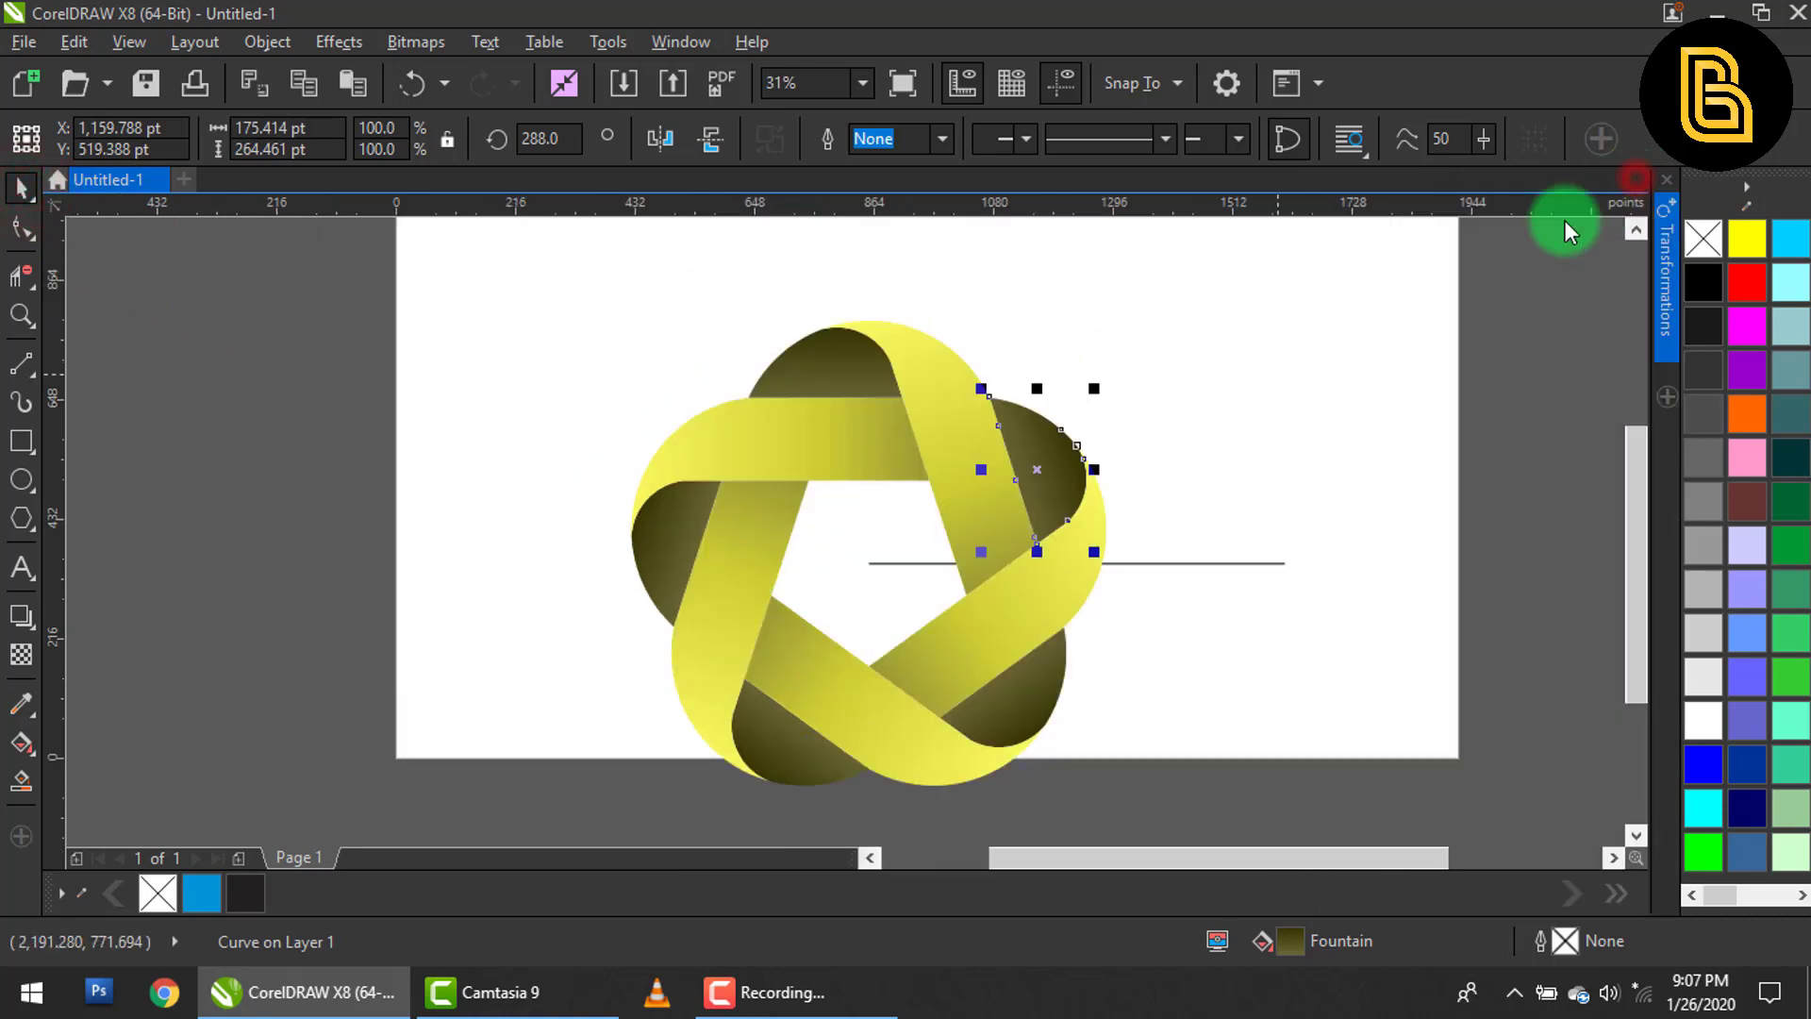
Delete the leftover horizontal line crossing the logo.
left_click(1158, 560)
right_click(1162, 562)
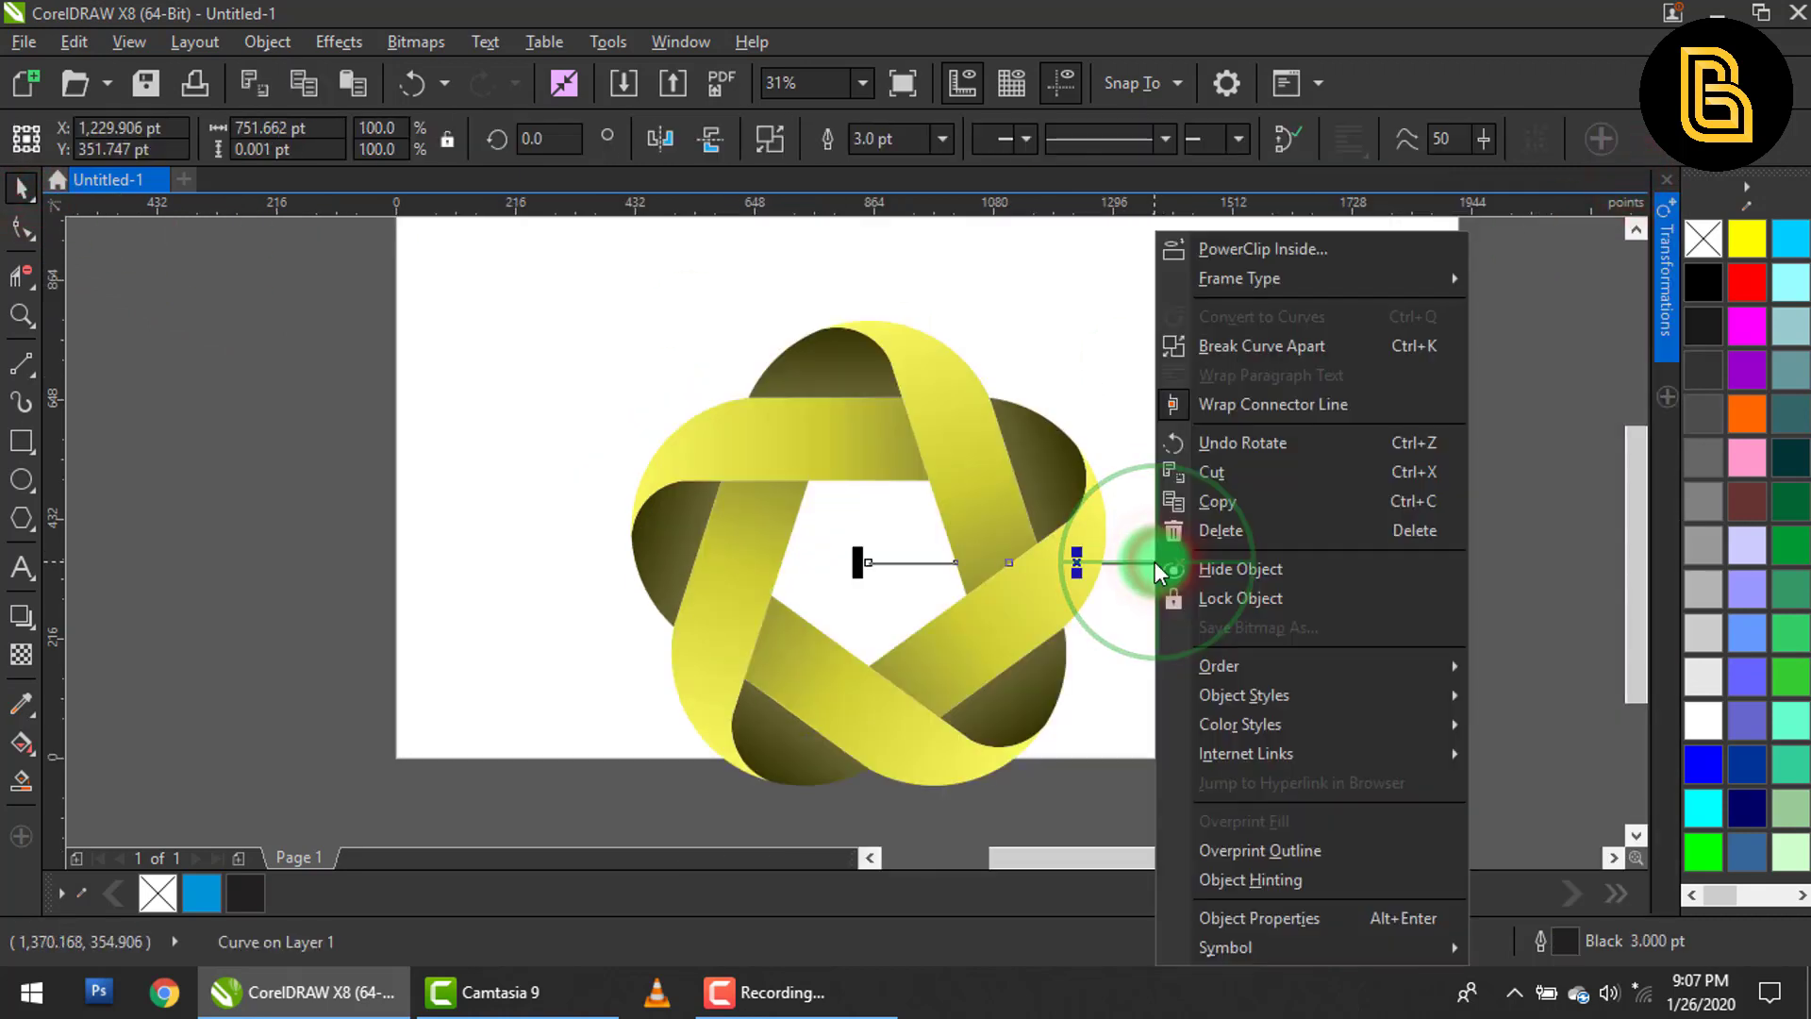
left_click(1219, 540)
Centre the whole logo on the page and group all its pieces.
scroll(1128, 490, "down", 2)
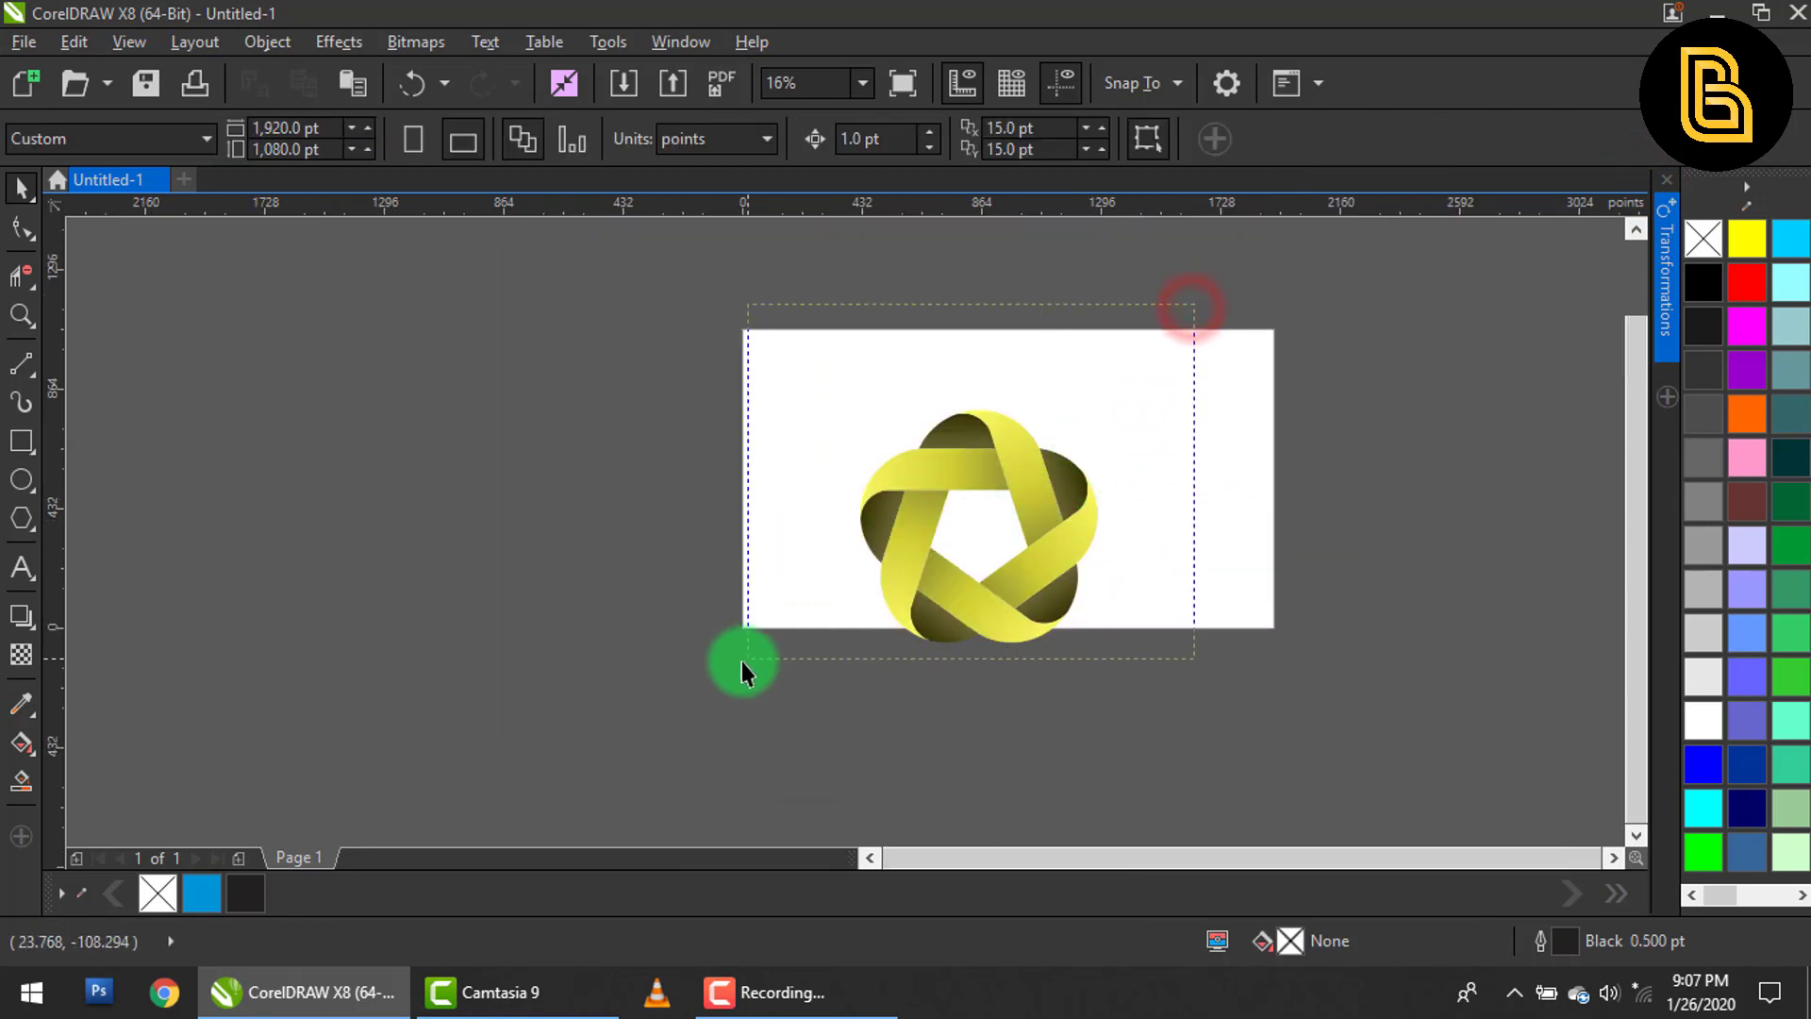
left_click_drag(1191, 305, 741, 661)
left_click_drag(1010, 485, 1067, 487)
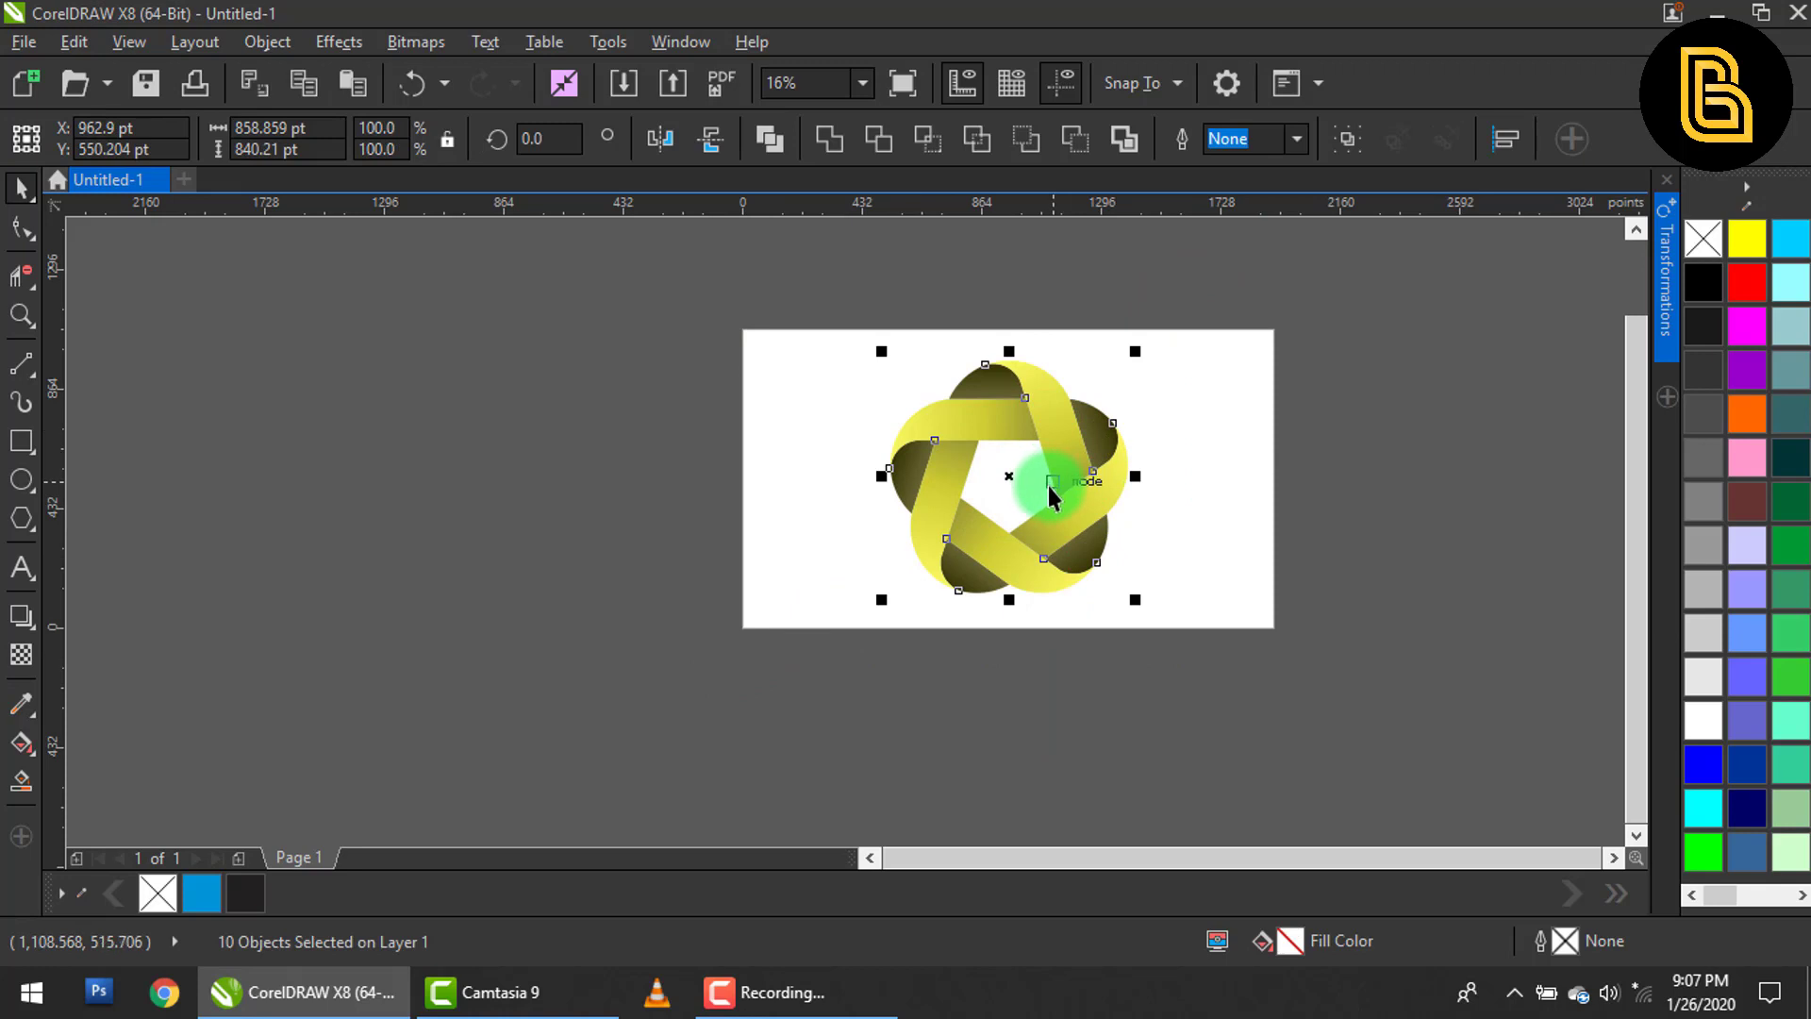
key("shift+F2")
left_click(1394, 494)
scroll(1047, 443, "down", 2)
left_click_drag(1160, 309, 627, 723)
key("ctrl+g")
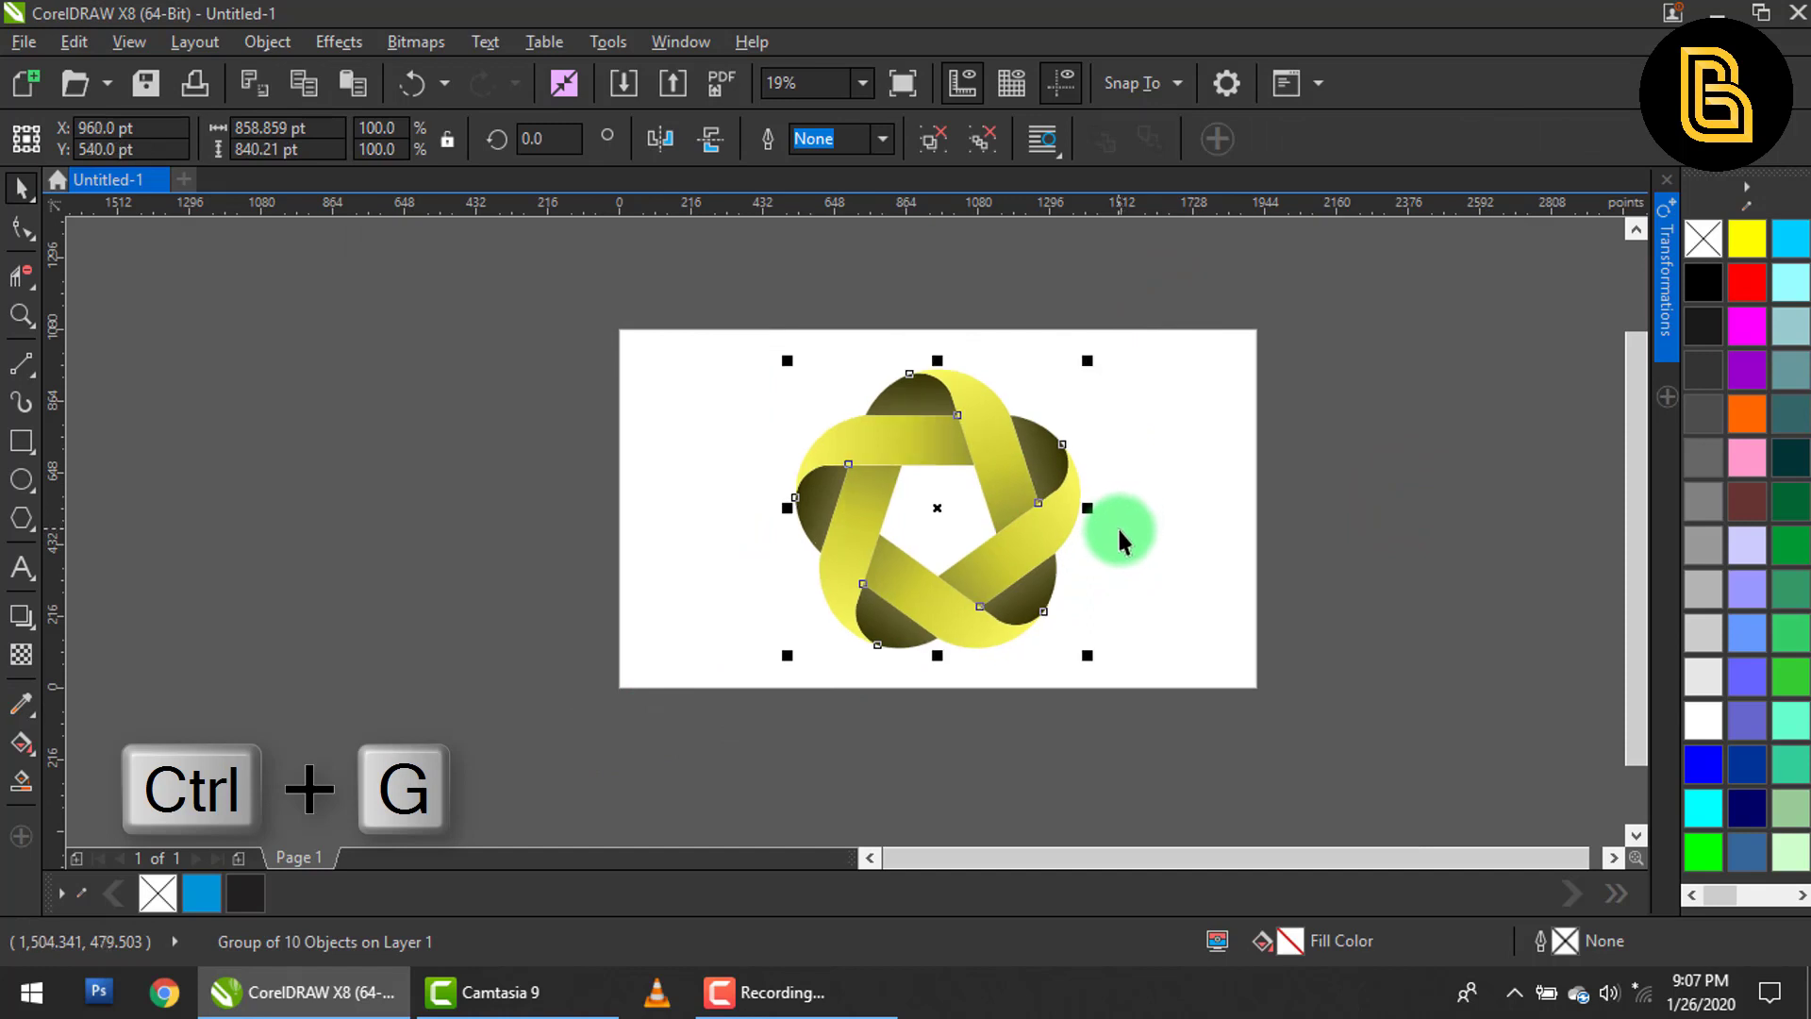
left_click(1179, 476)
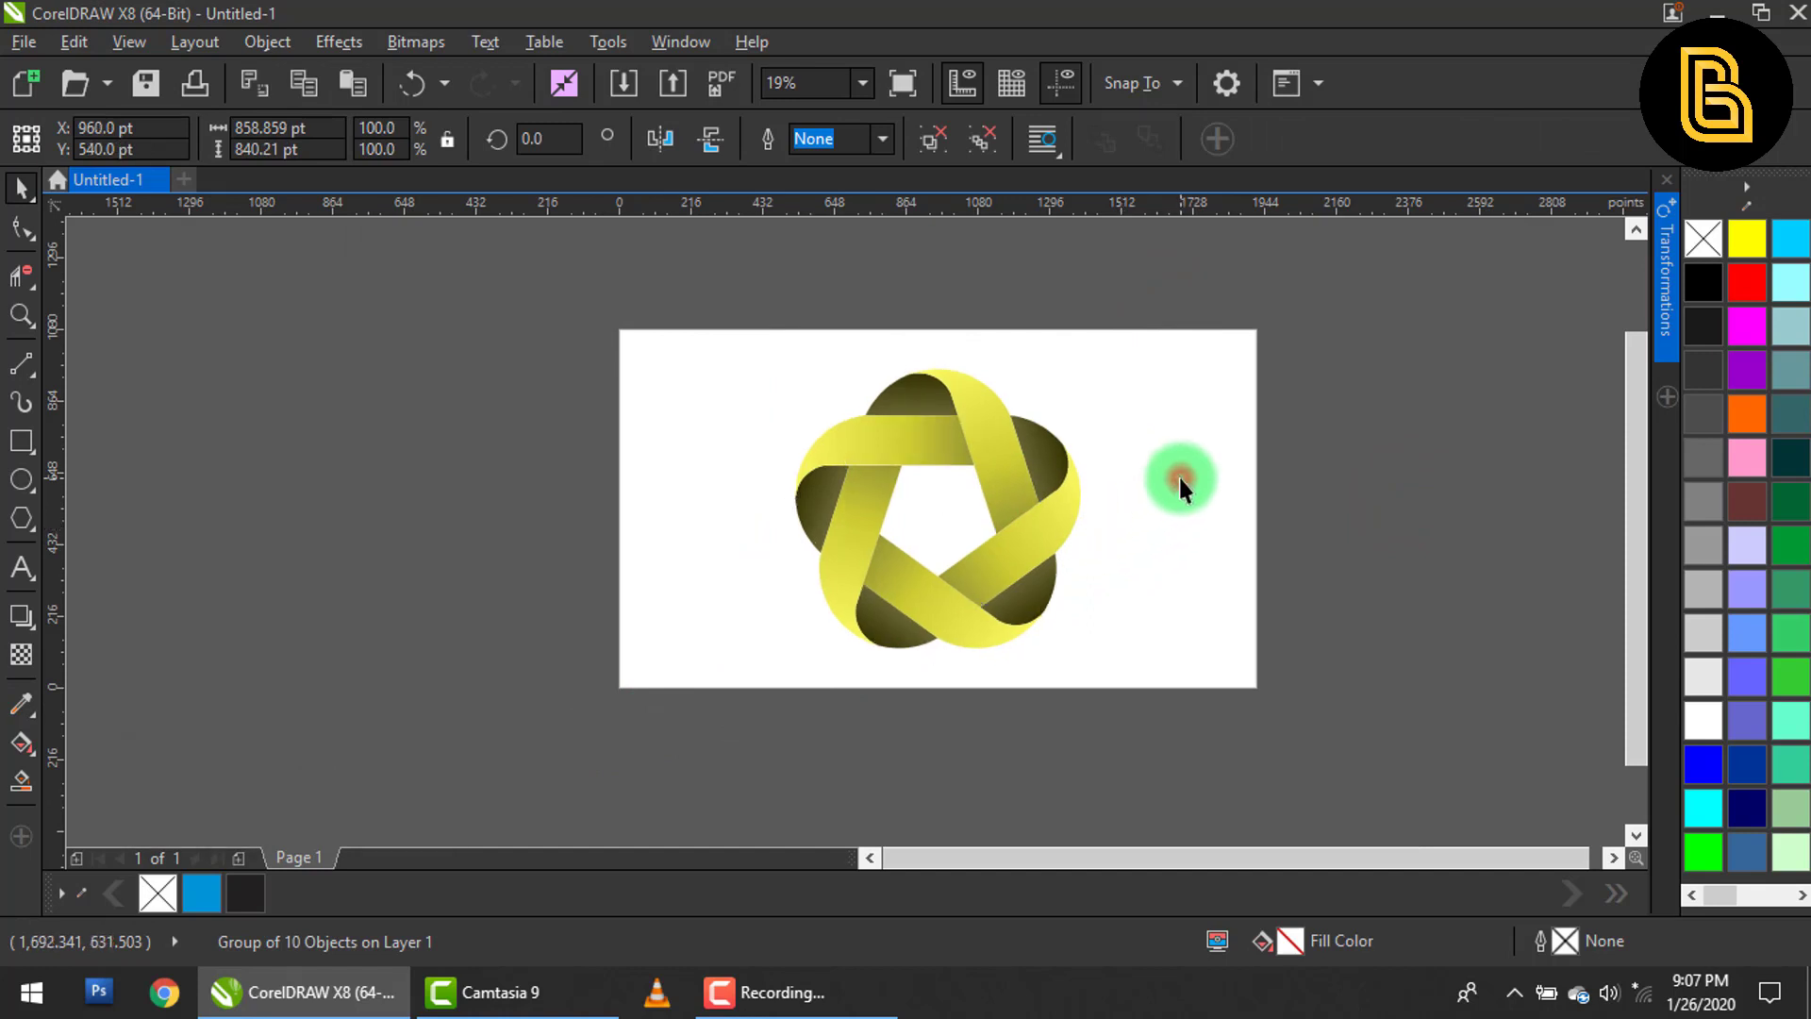
Add a page-sized background rectangle of 1,920 by 1,080 pt behind the logo.
double_click(21, 441)
key("shift+F2")
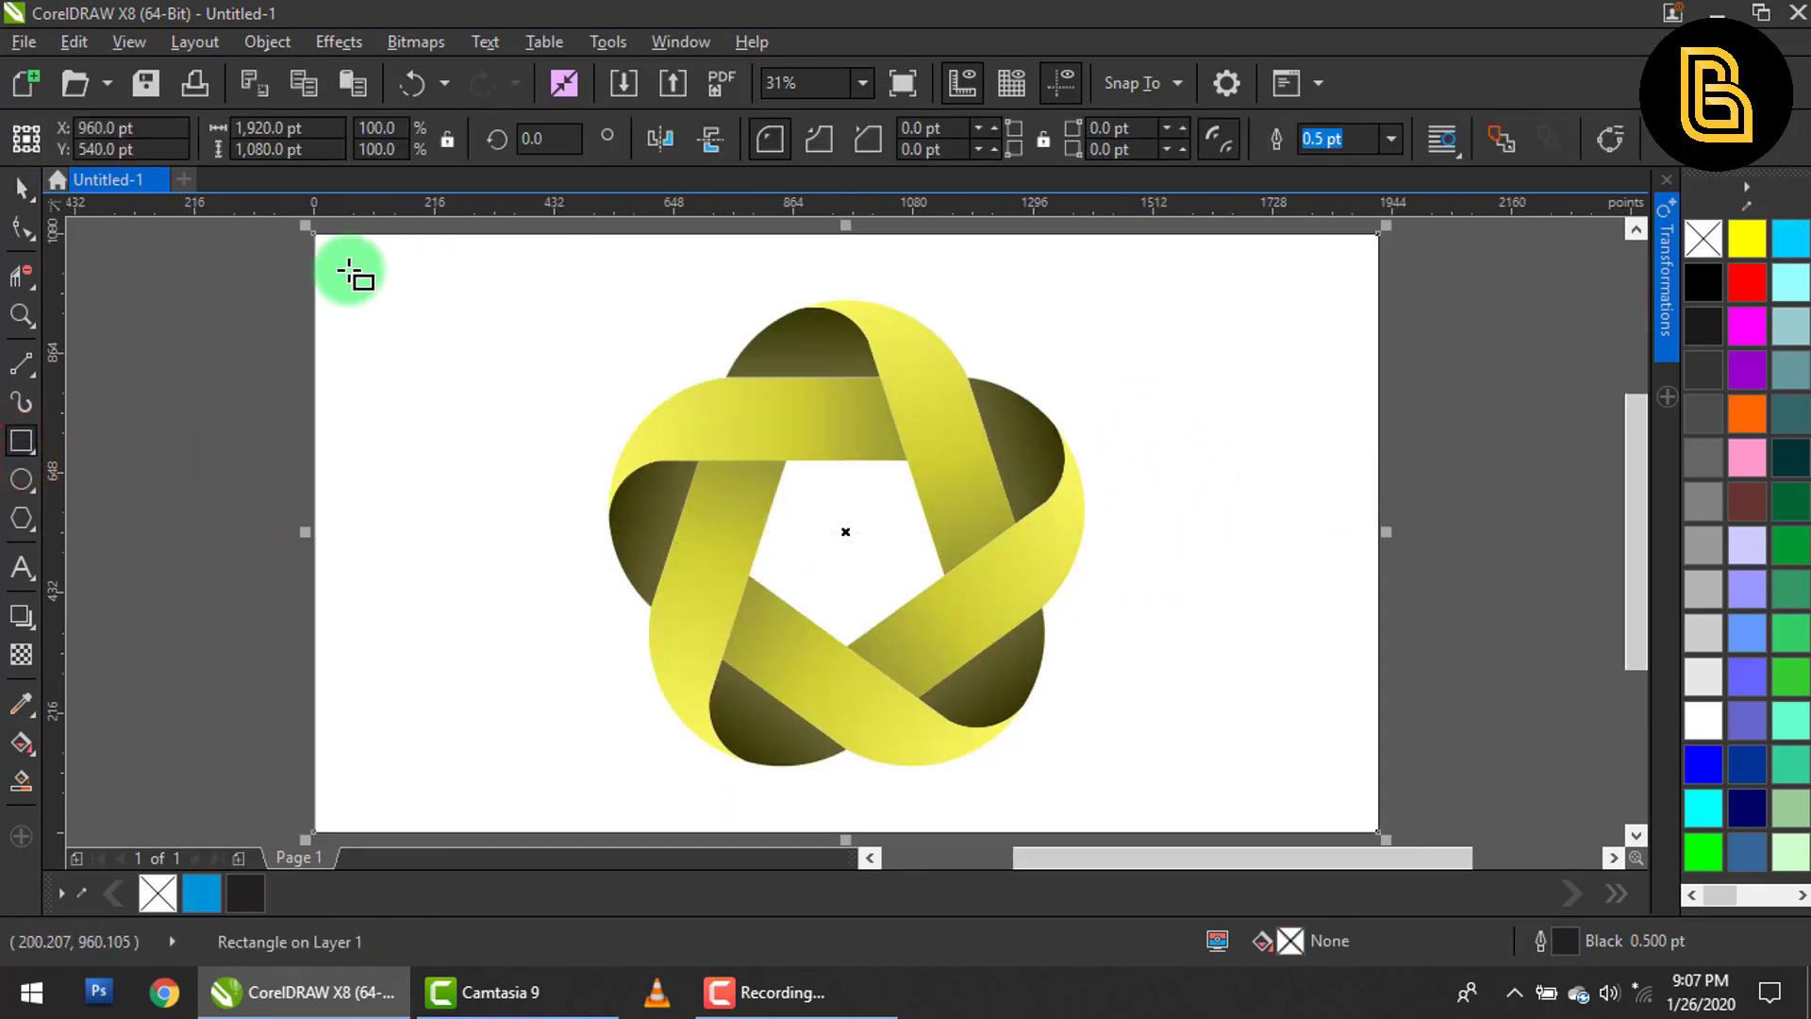
left_click(21, 188)
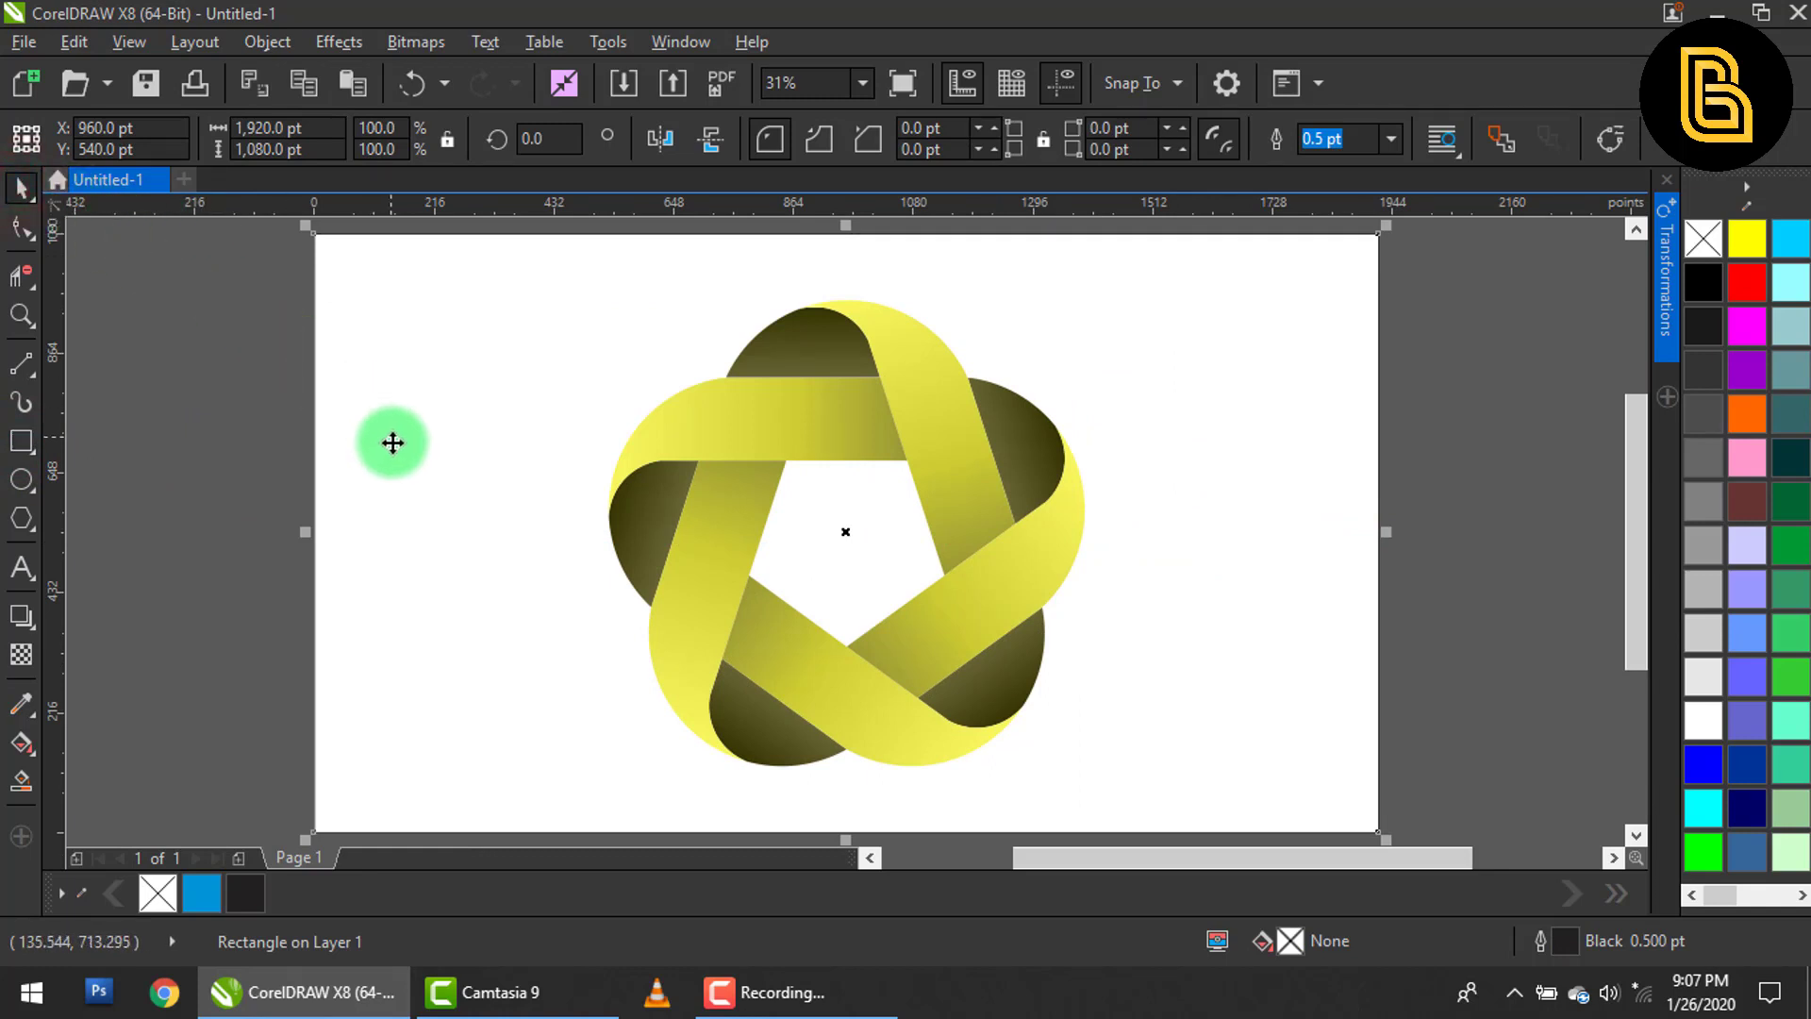
Fill the background rectangle with a black-to-white fountain fill spanning its width and make the gradient elliptical.
key("g")
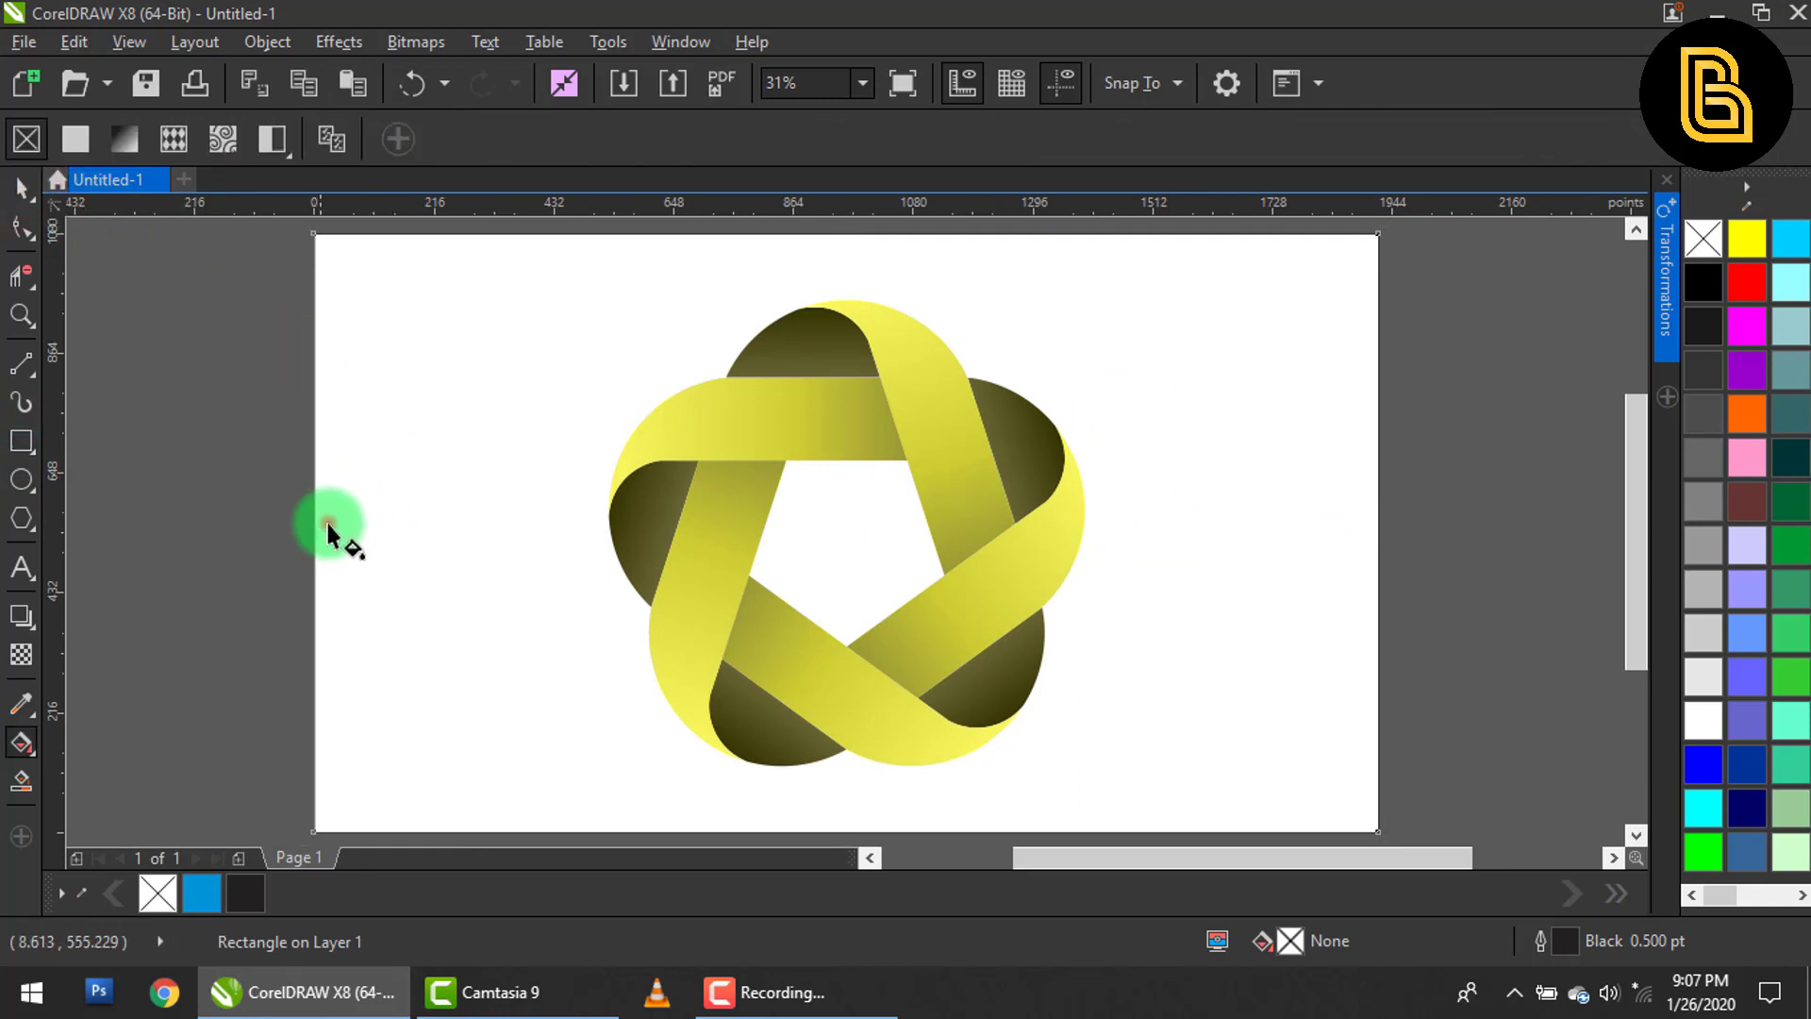
left_click_drag(326, 519, 1366, 522)
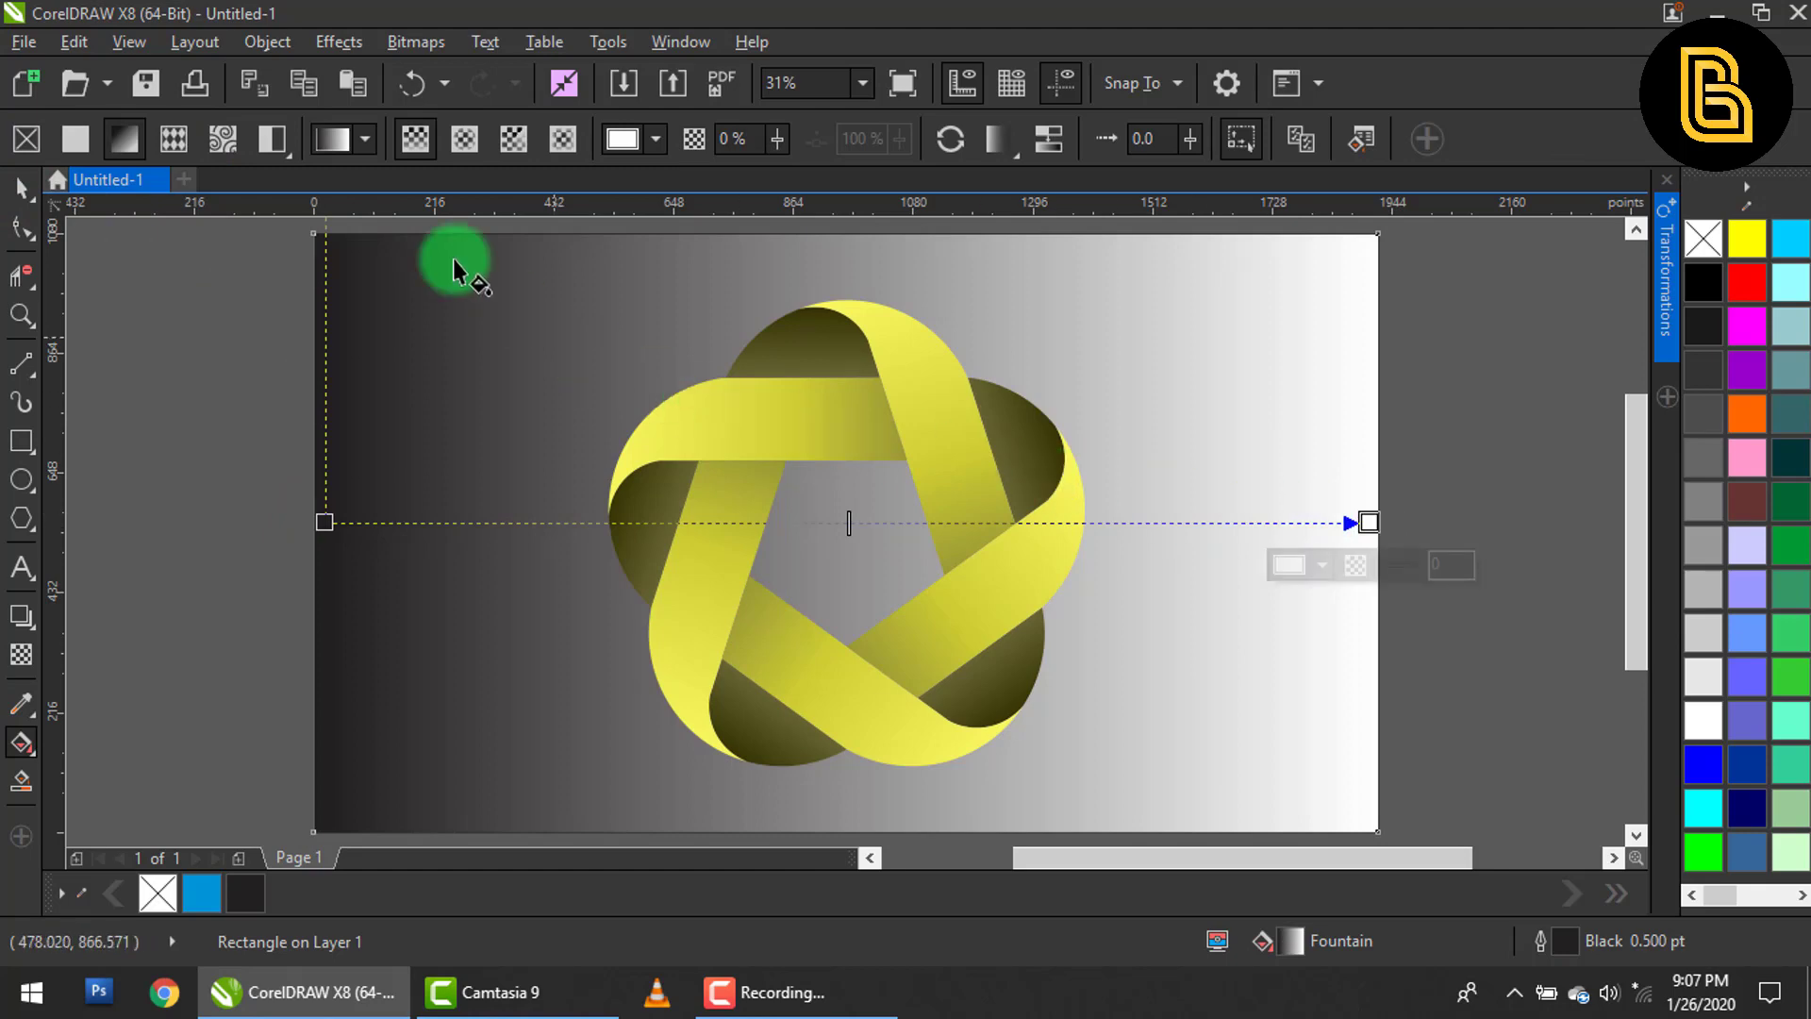
left_click(450, 151)
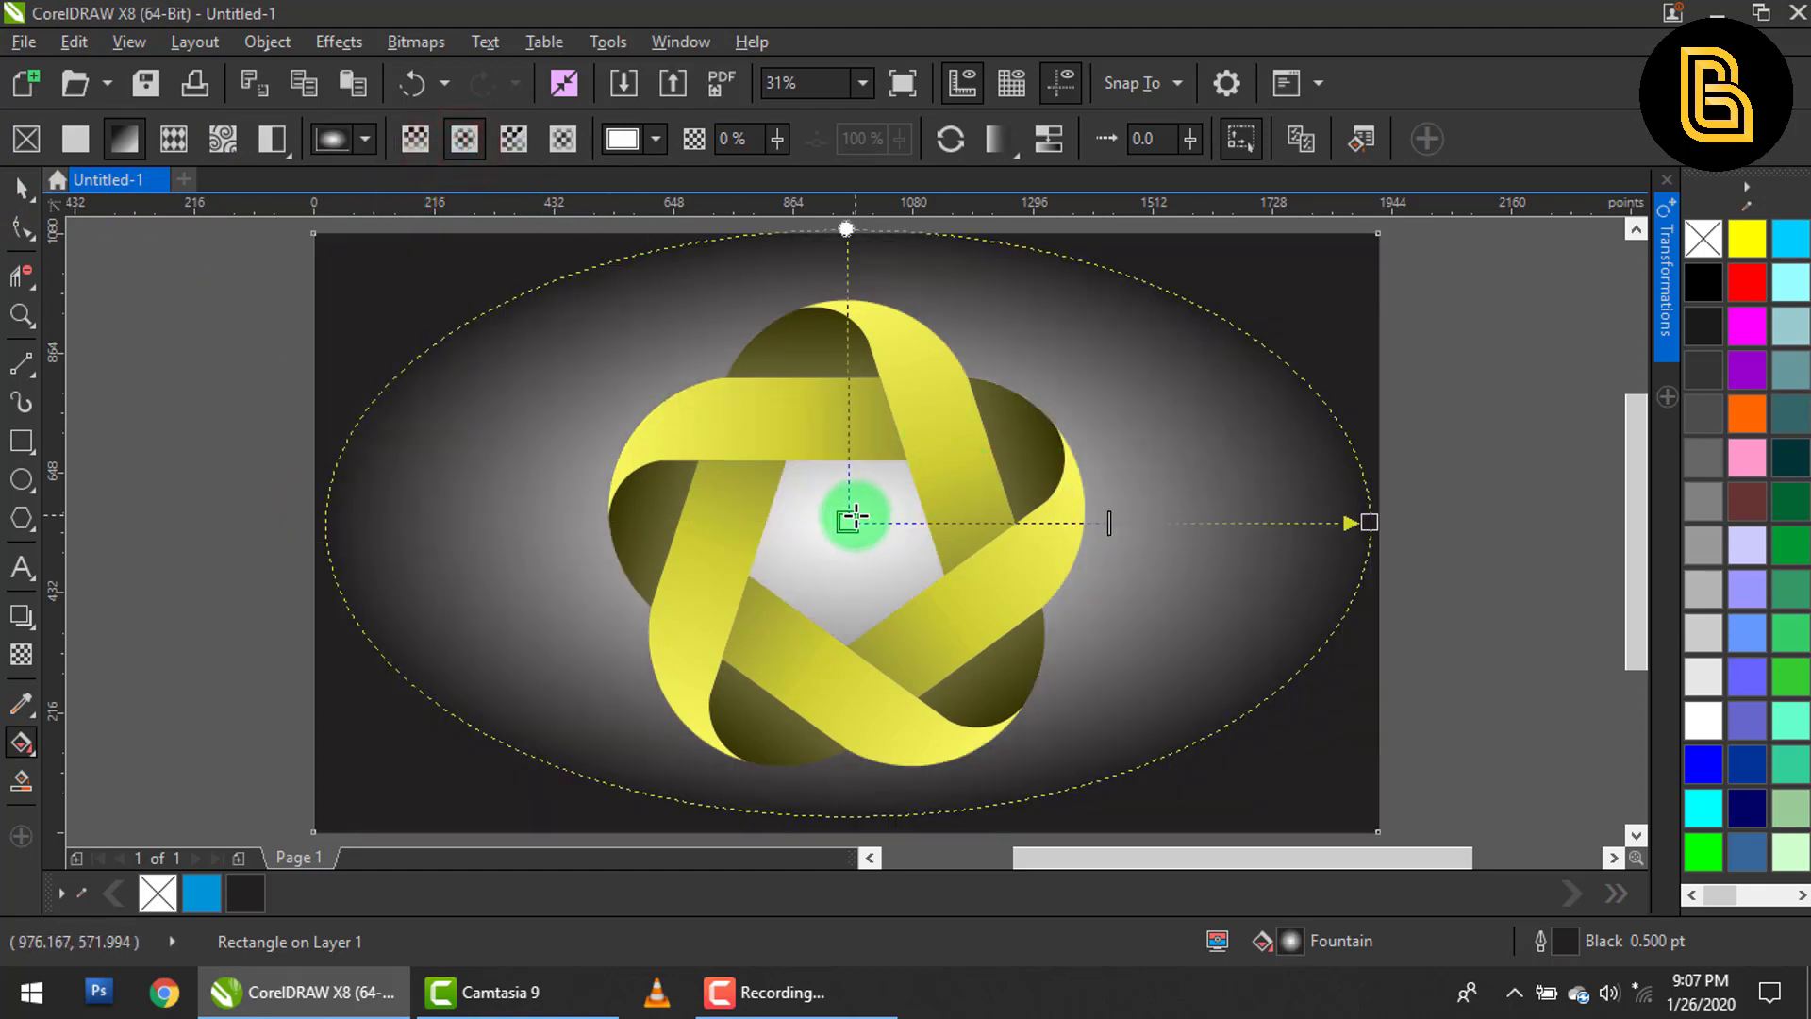
Set the background gradient's centre to white and add another white colour node at 61%.
left_click(848, 521)
left_click(1703, 720)
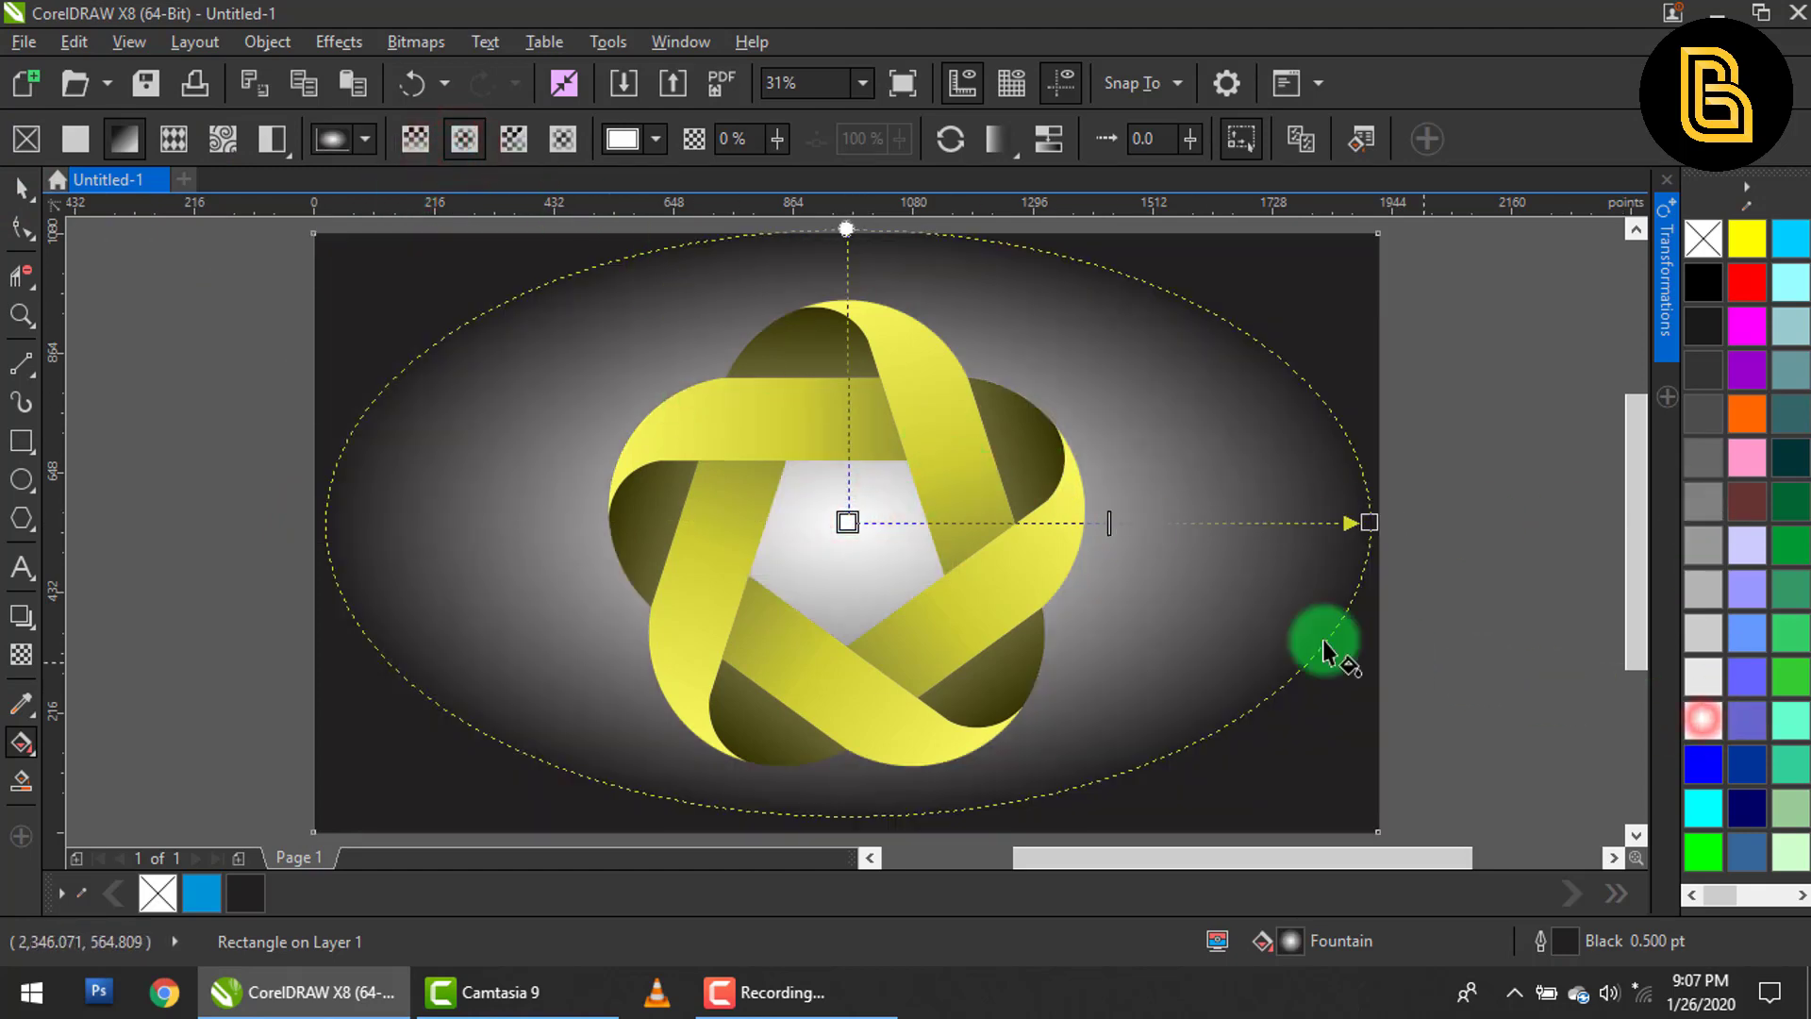
left_click(1051, 522)
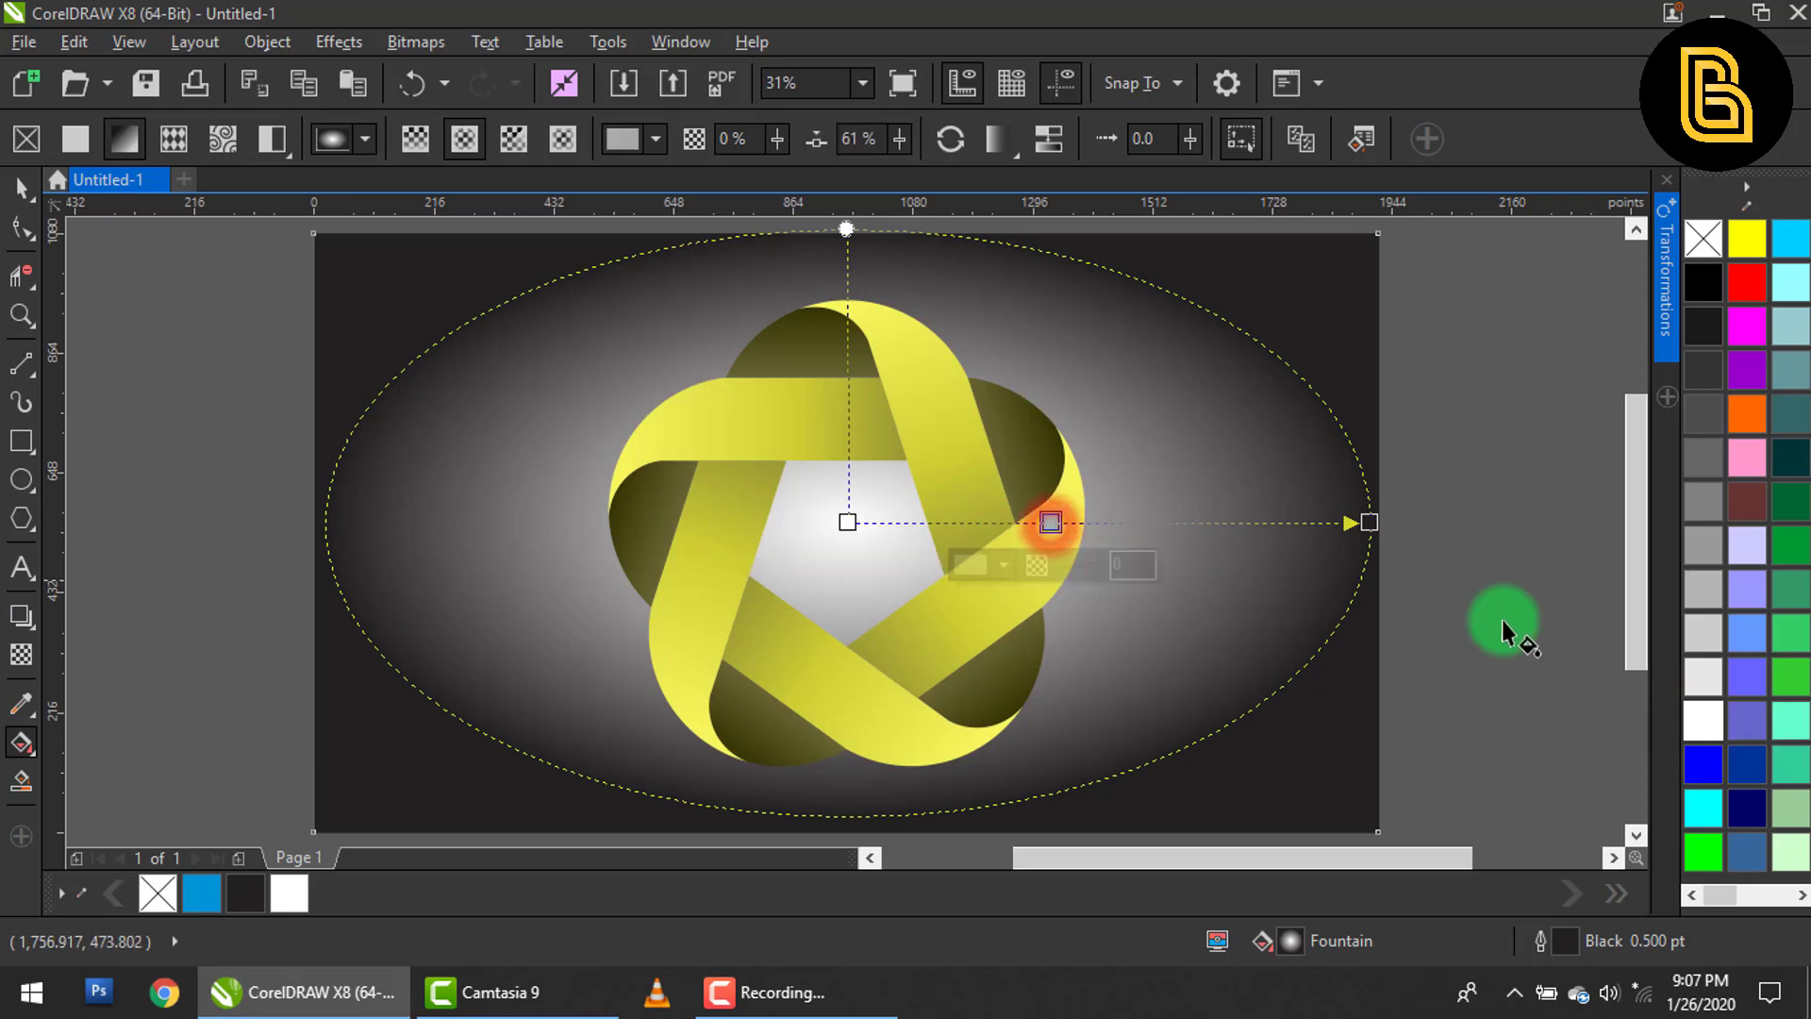
left_click(1703, 720)
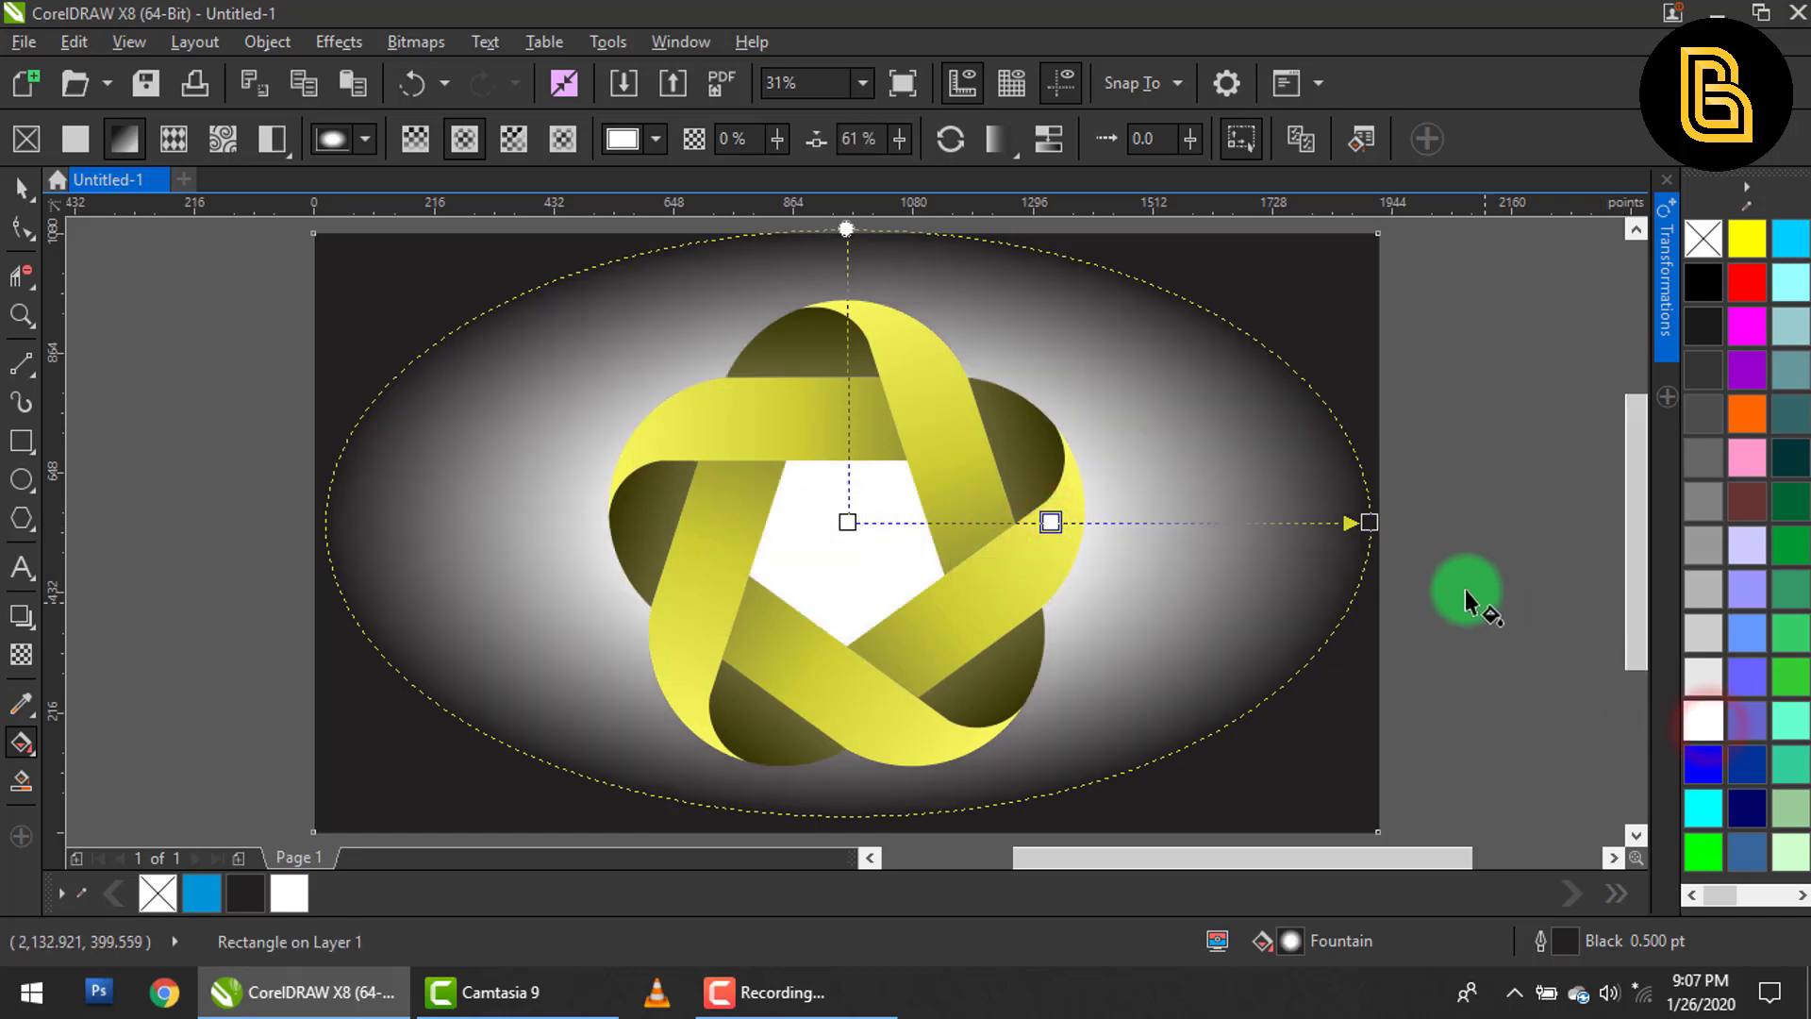
Set the outer end colour of the background rectangle's elliptical gradient to light grey and finish editing the fill.
left_click(1369, 521)
left_click(1707, 640)
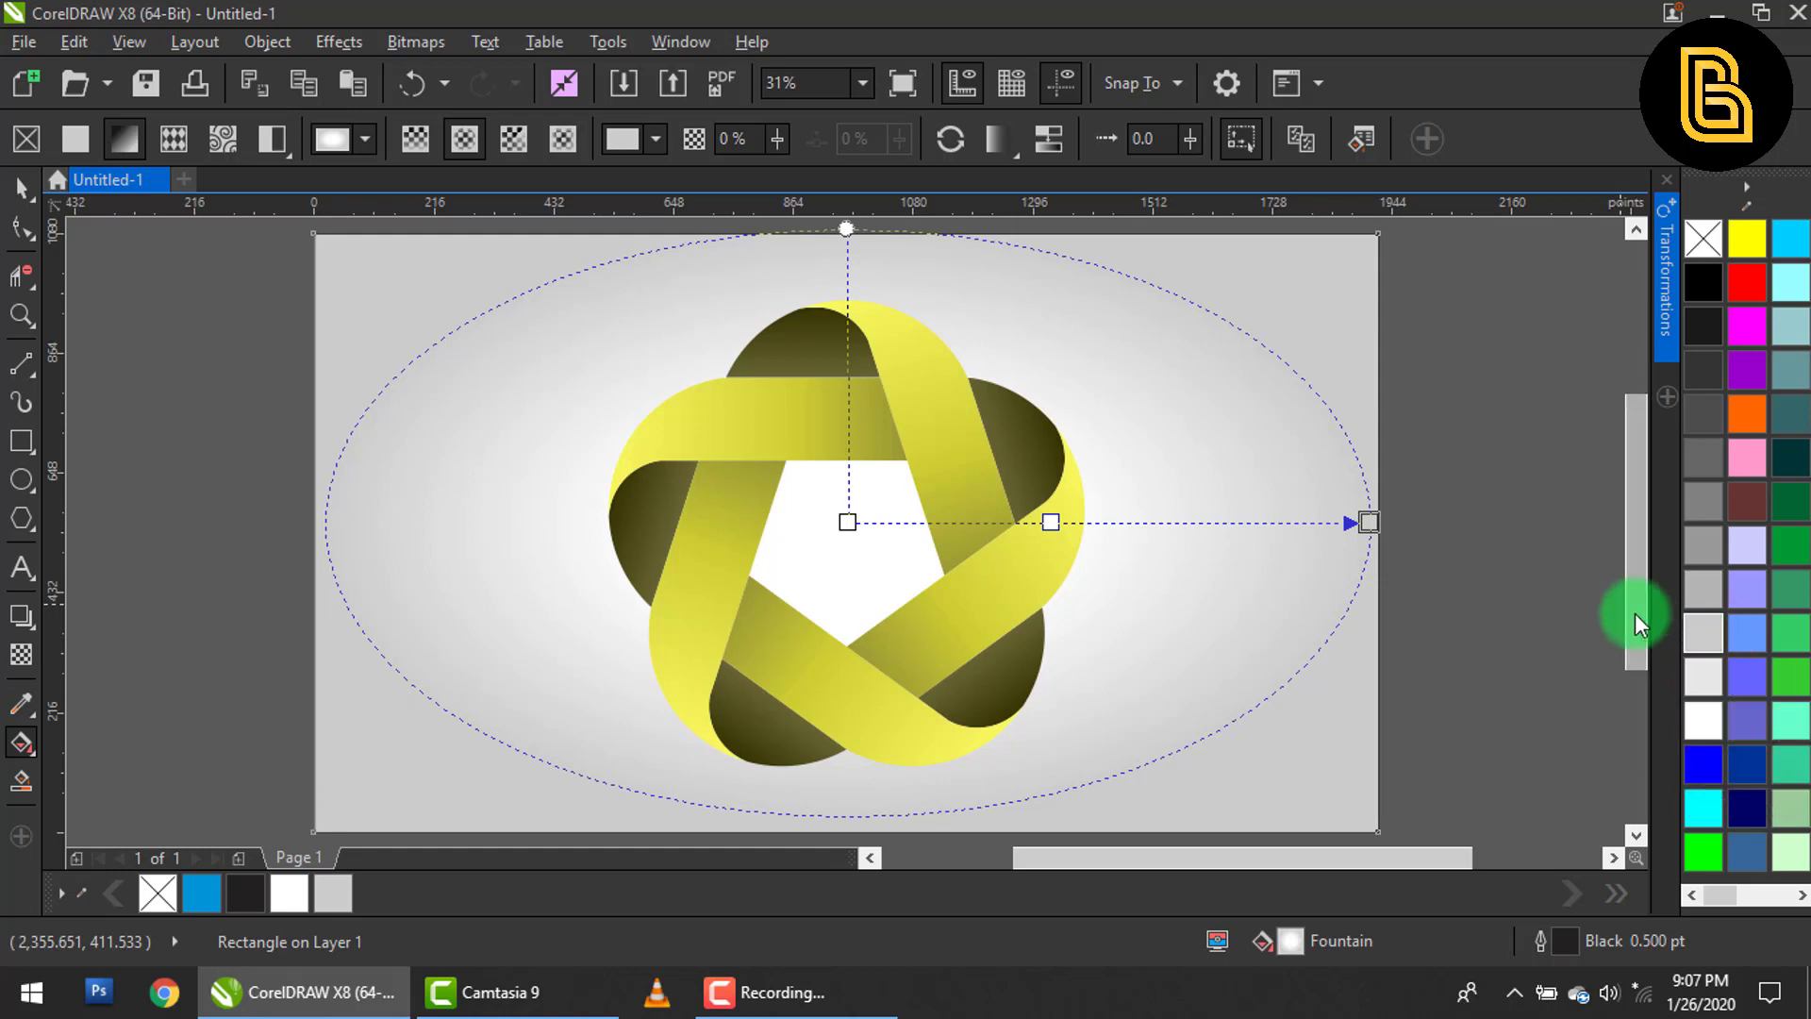
left_click(21, 187)
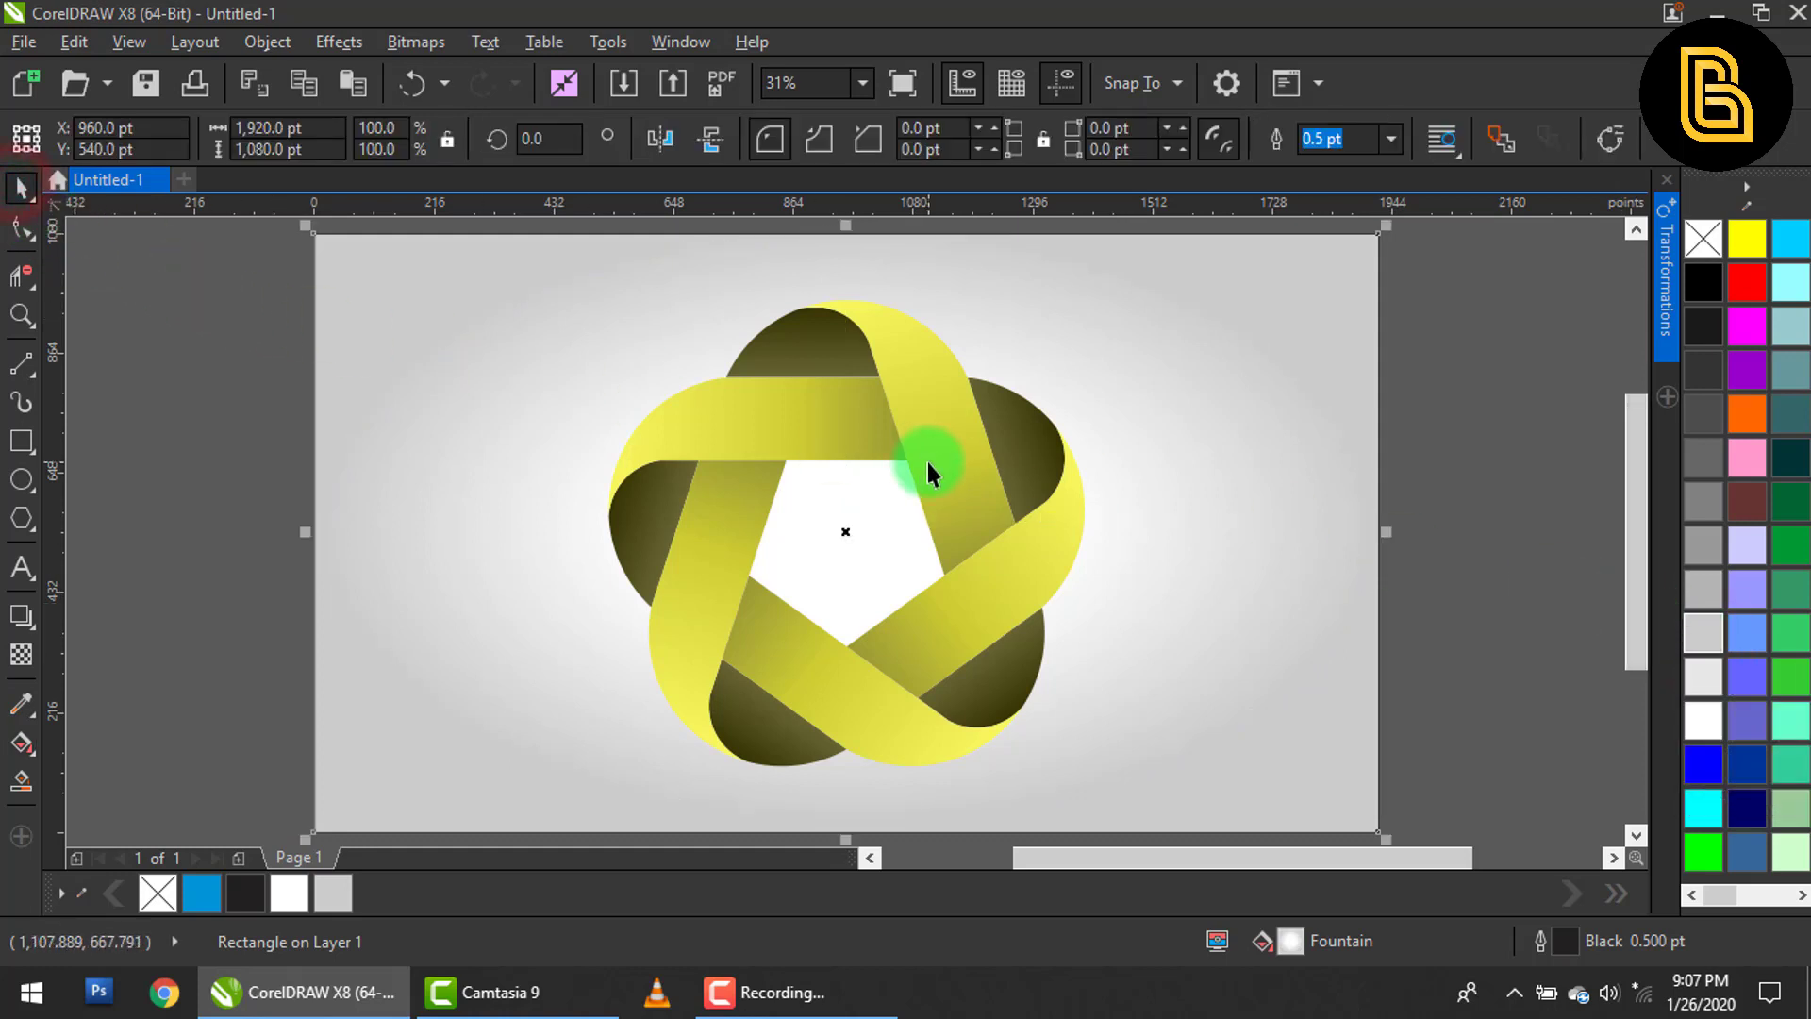
Deselect all objects and examine the finished logo on its background in a full-screen preview.
left_click(948, 418)
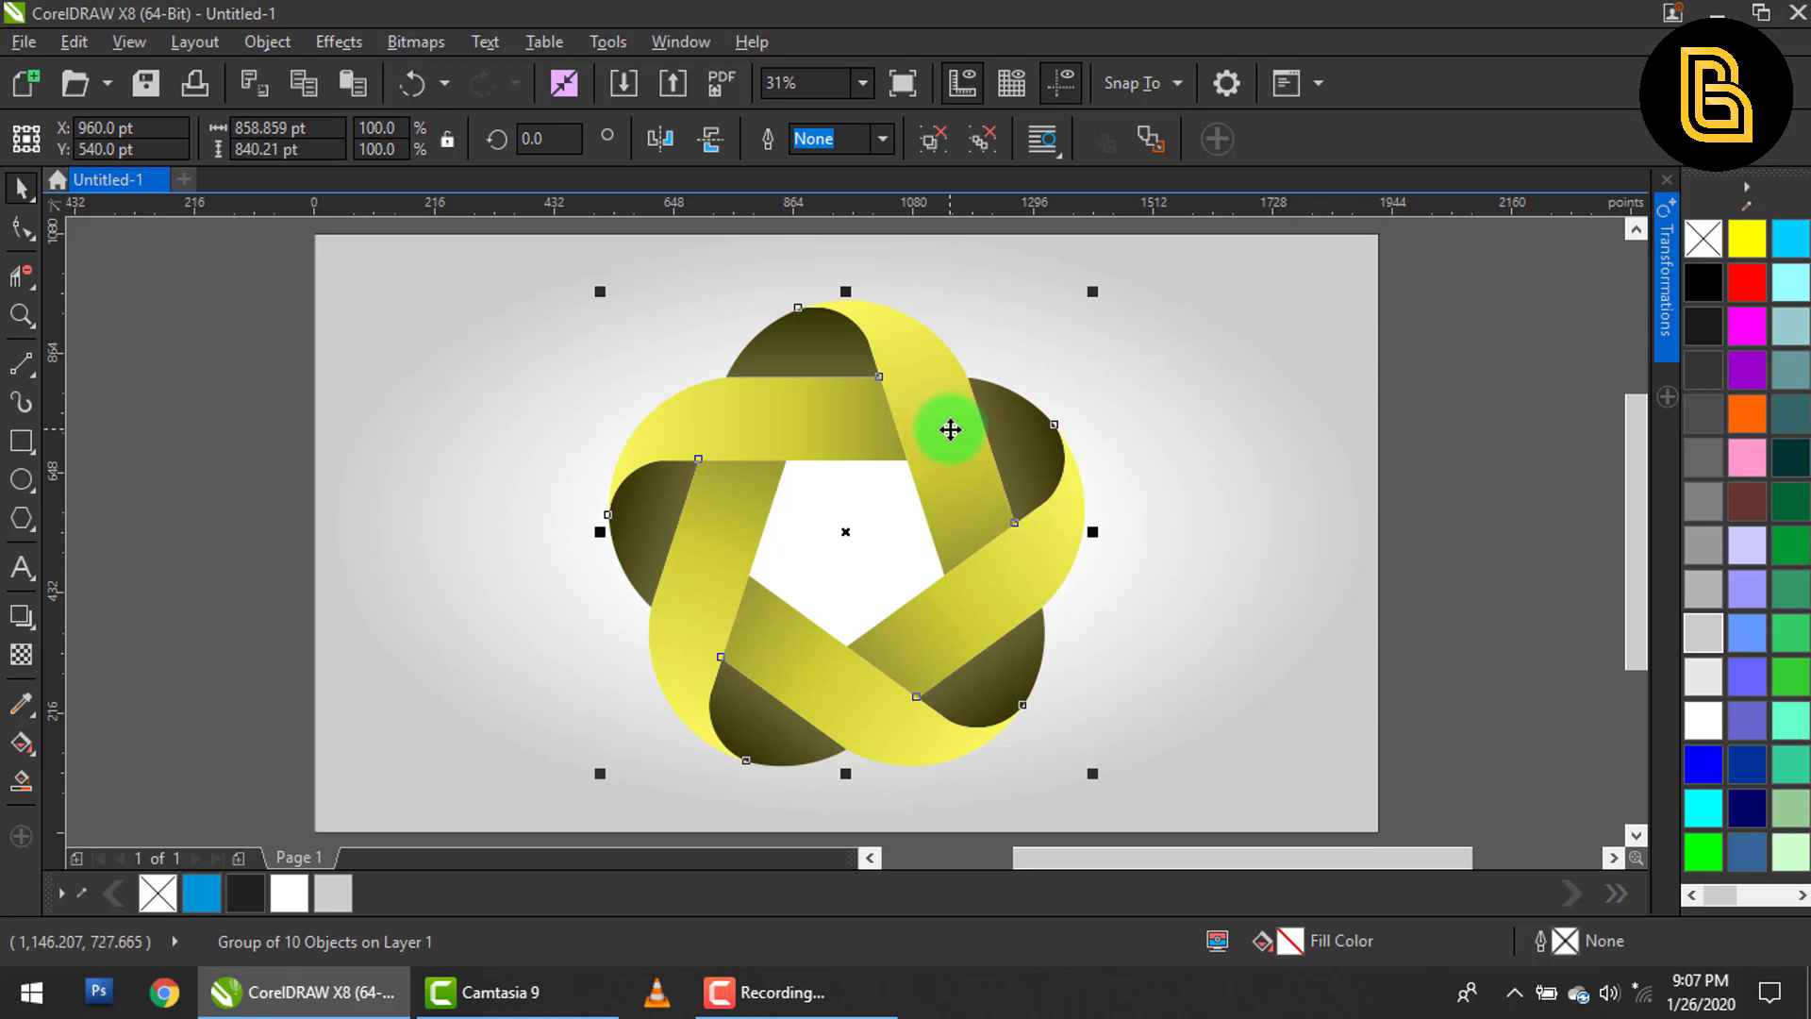
scroll(950, 429, "down", 3)
left_click(544, 302)
left_click_drag(493, 274, 1390, 686)
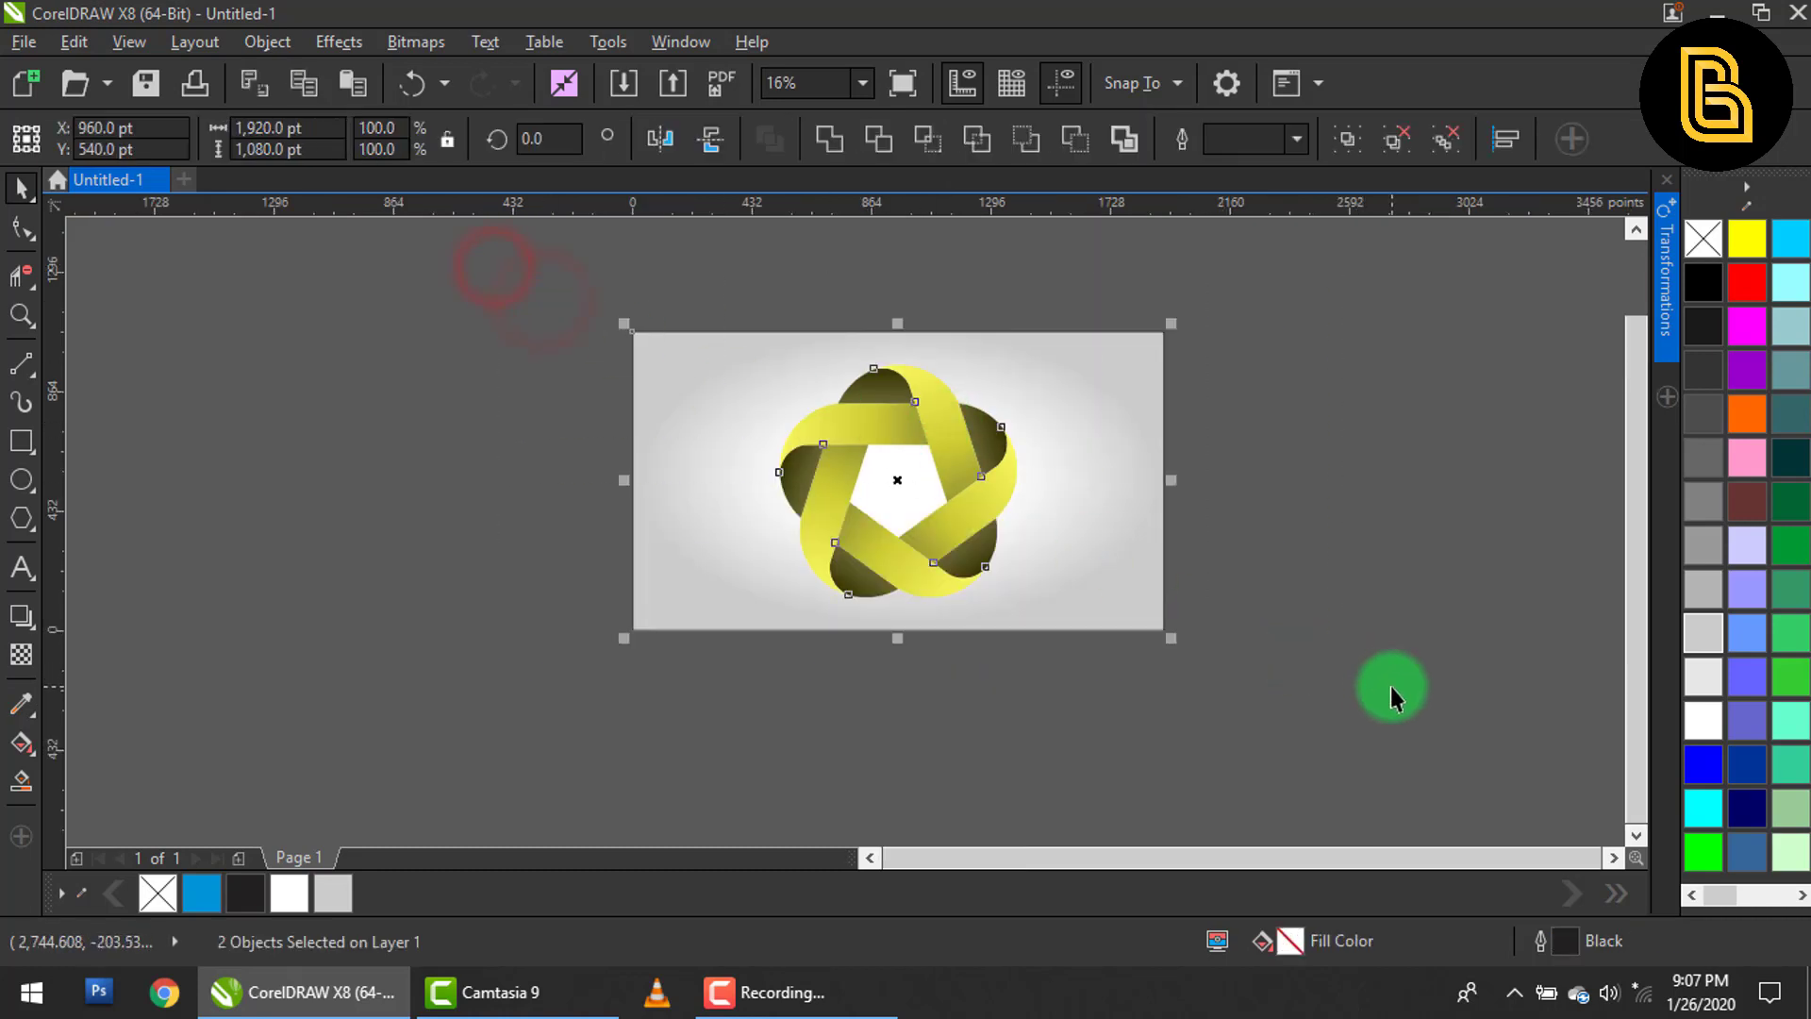
left_click(1364, 694)
key("shift+F4")
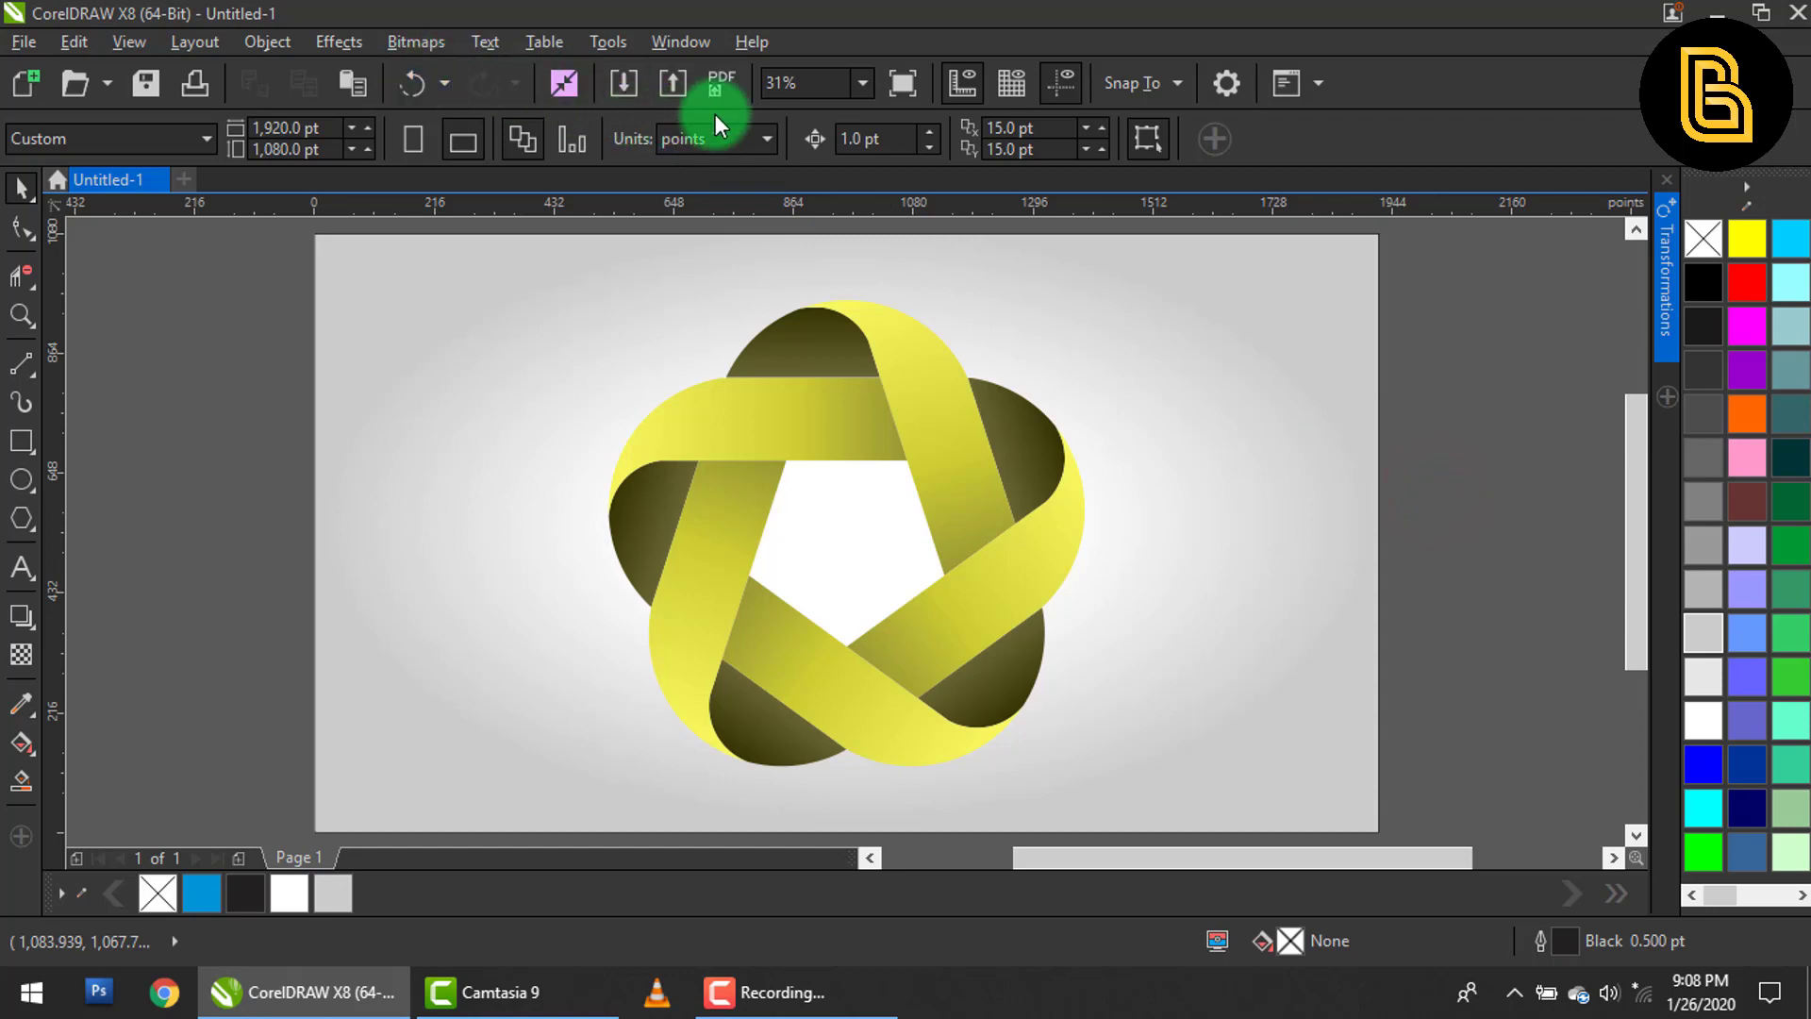
left_click(892, 87)
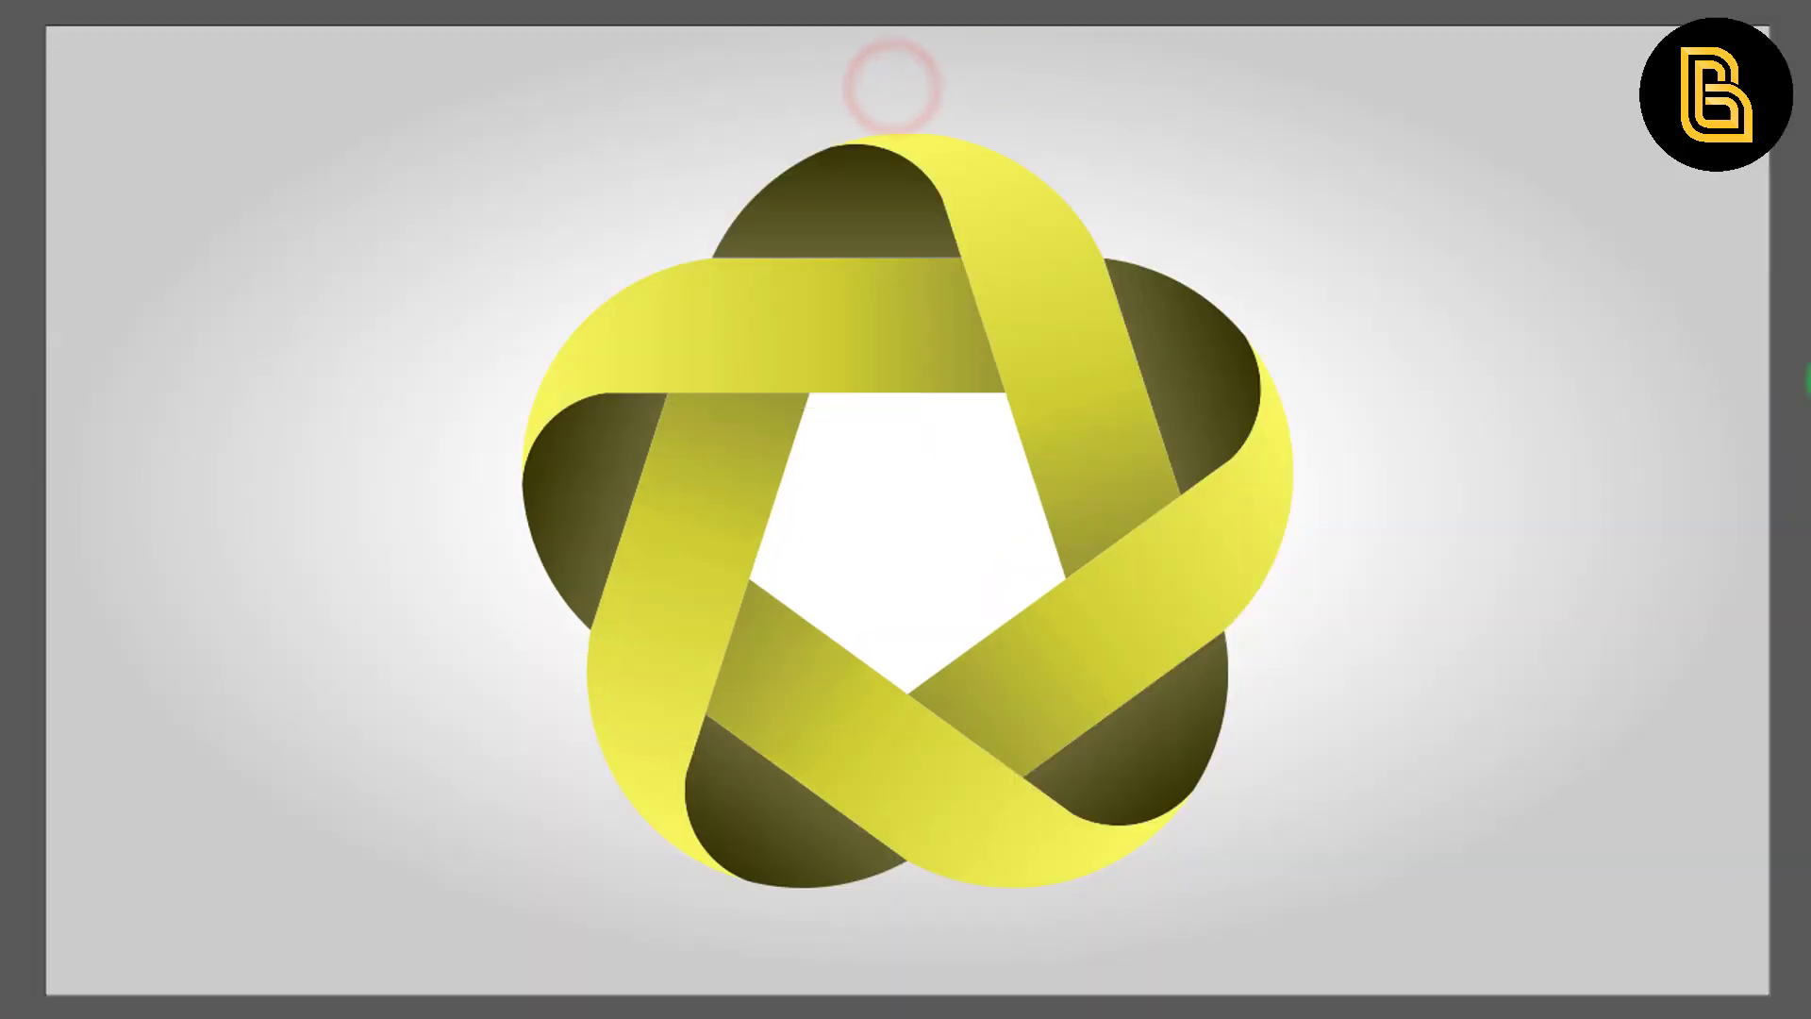